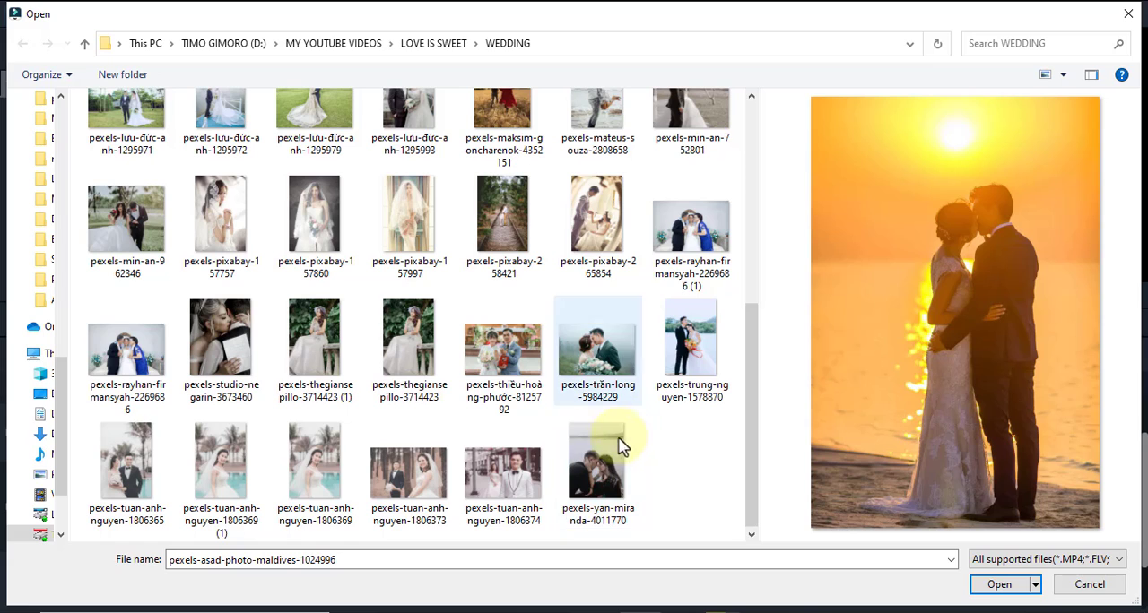
Import the WEDDING folder's photos, from the first through the second-to-last file, into the project media
left_click(524, 491, "shift")
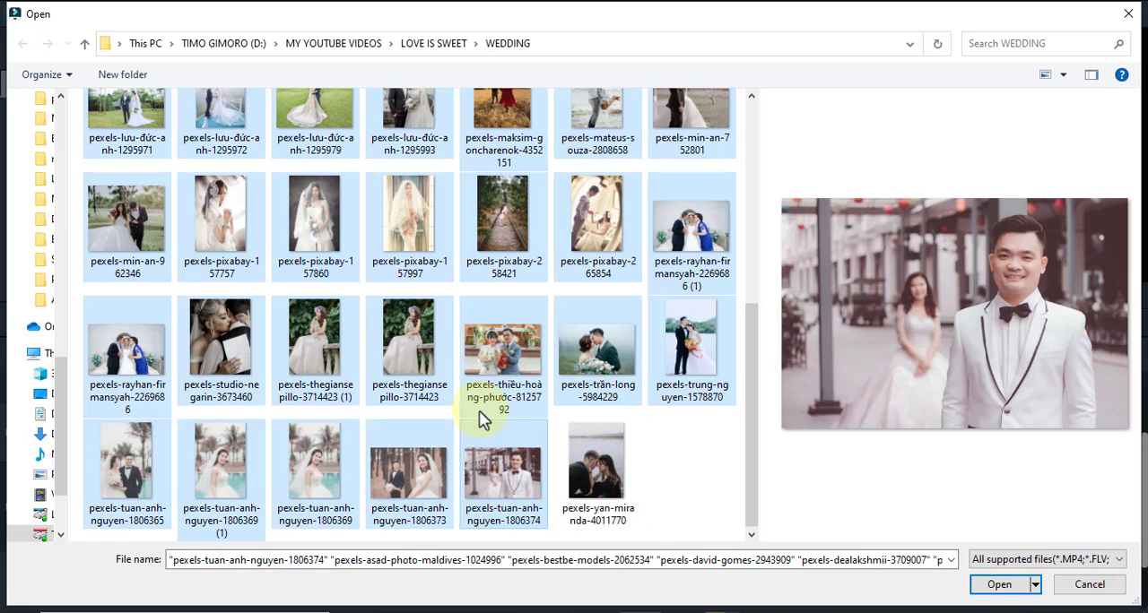
scroll(410, 290, "up", 3)
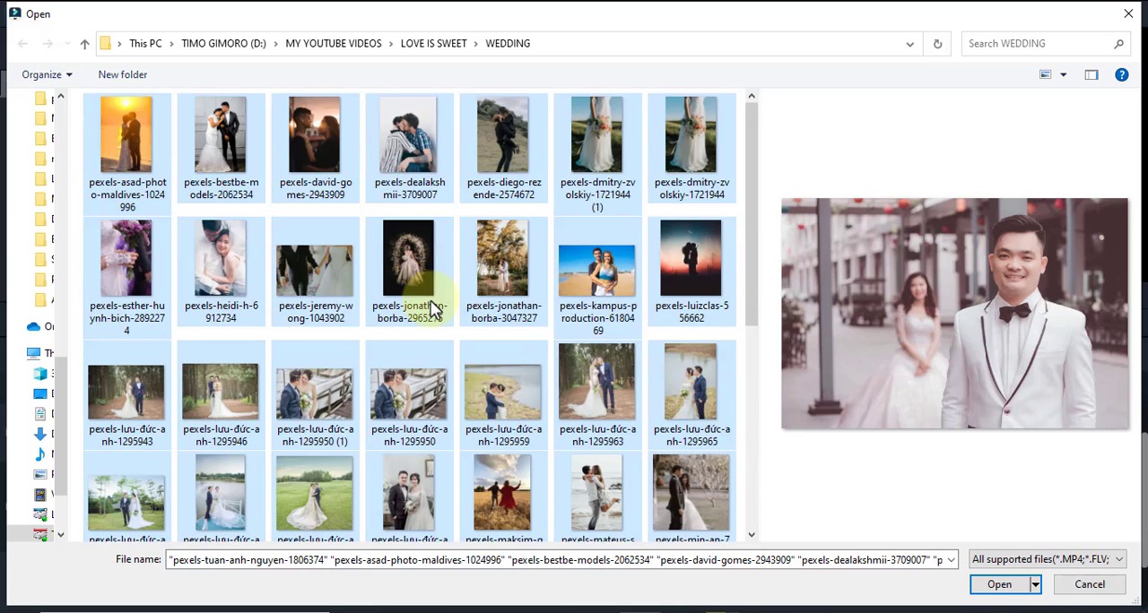
left_click(998, 588)
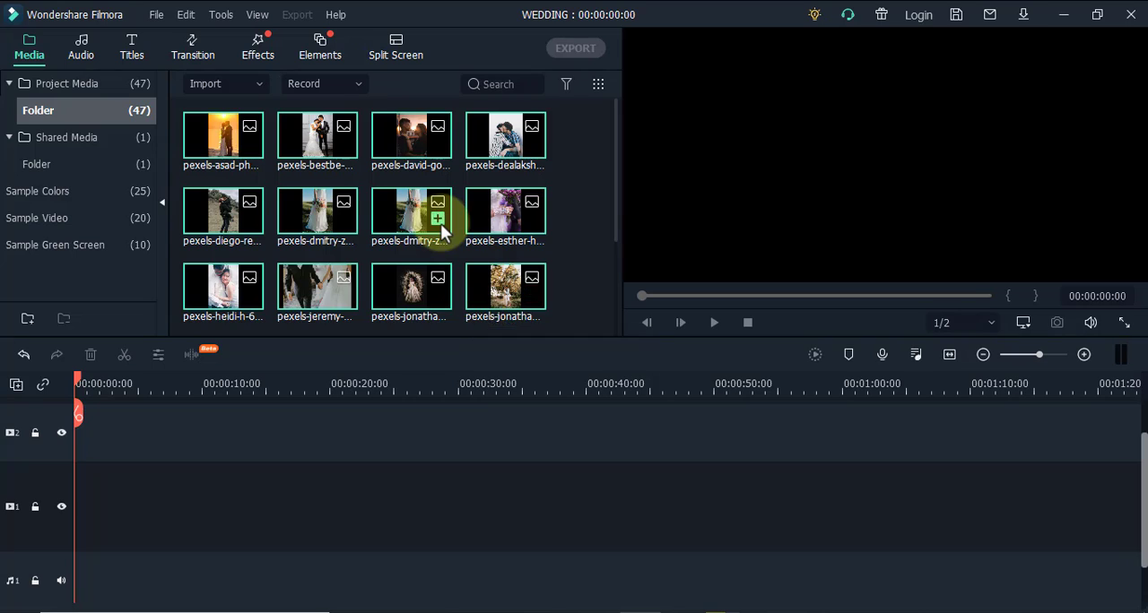
Add the sunset couple, standing couple, first bouquet, embracing couple and holding-hands photos in sequence to the first video track
scroll(440, 224, "down", 5)
scroll(441, 223, "up", 5)
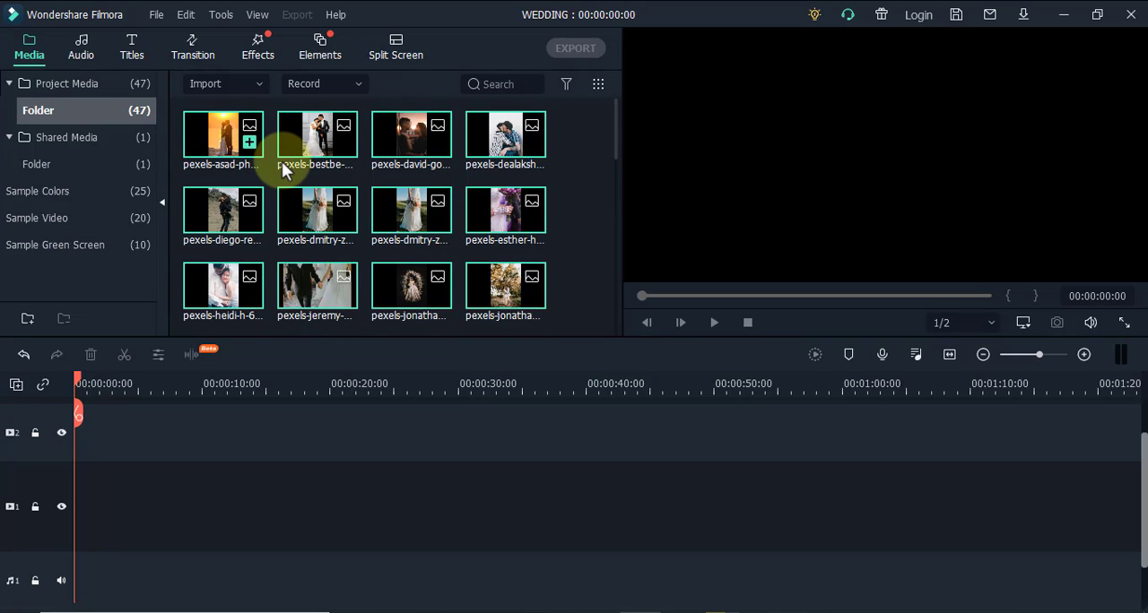
left_click(250, 143)
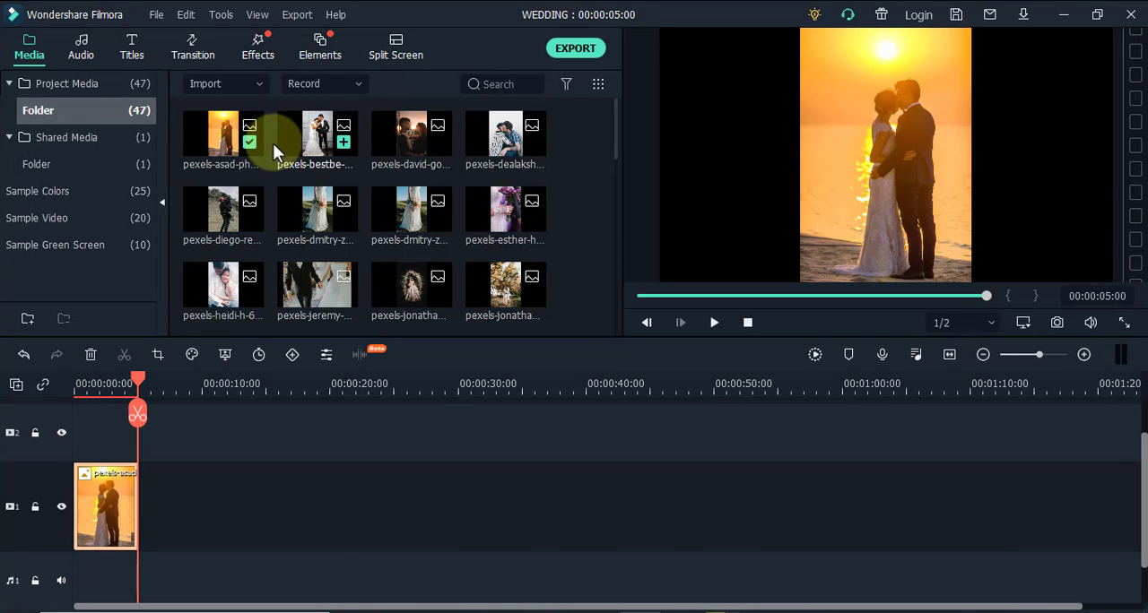
left_click(342, 143)
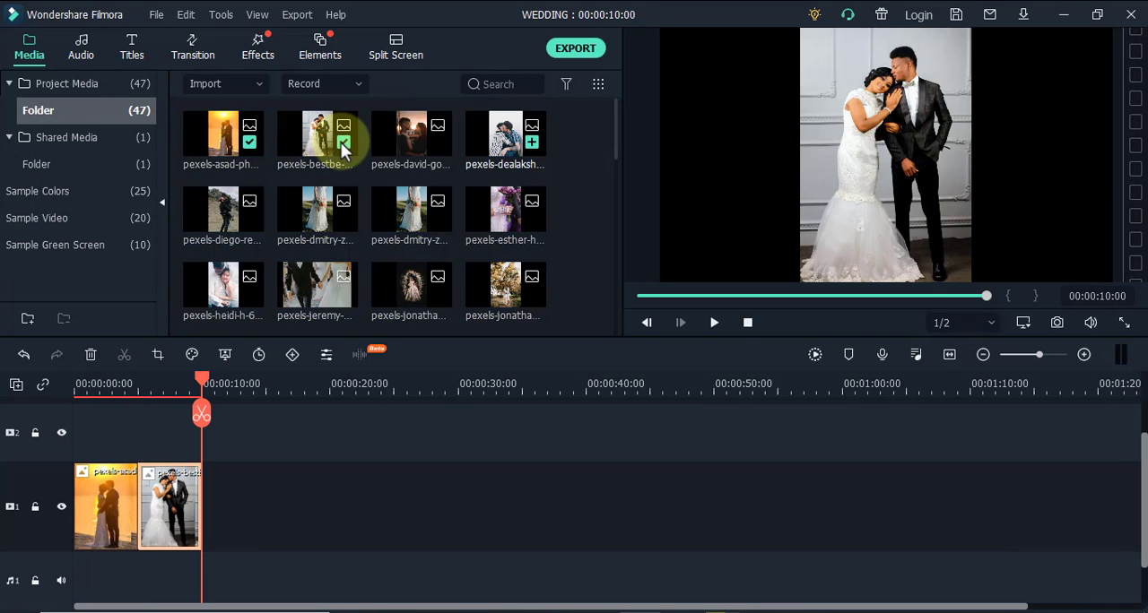
left_click(342, 220)
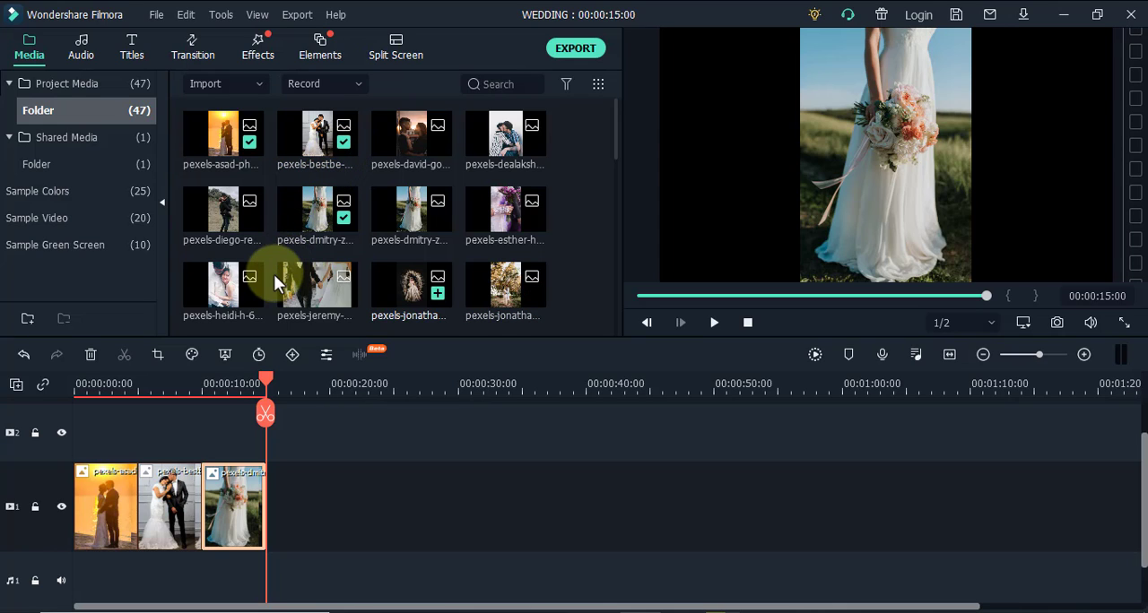
scroll(270, 281, "down", 4)
scroll(269, 281, "up", 4)
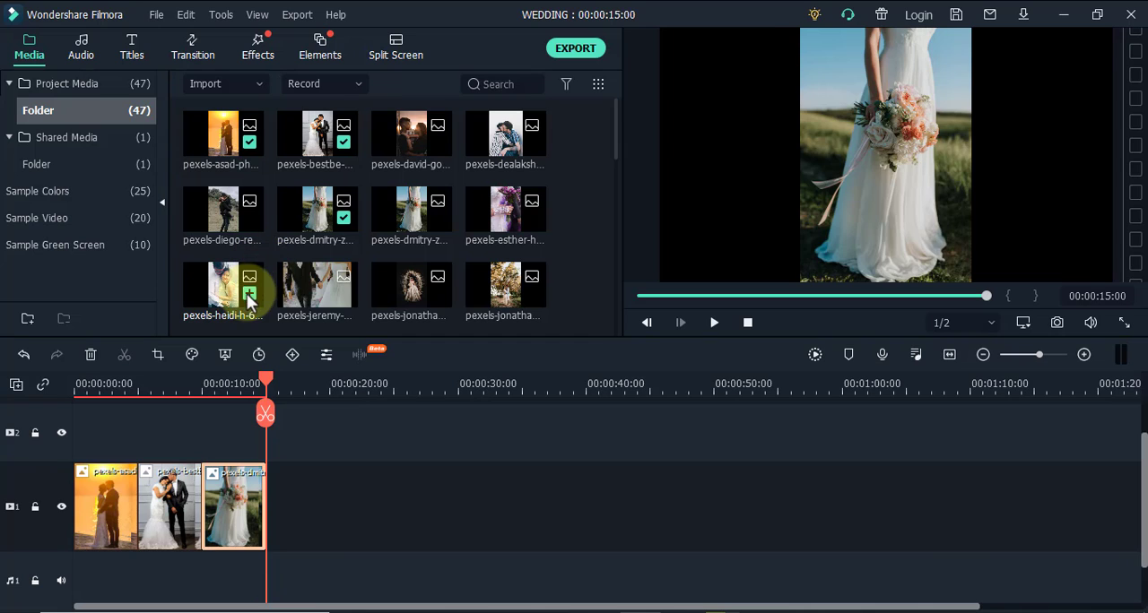
left_click(249, 293)
left_click(344, 295)
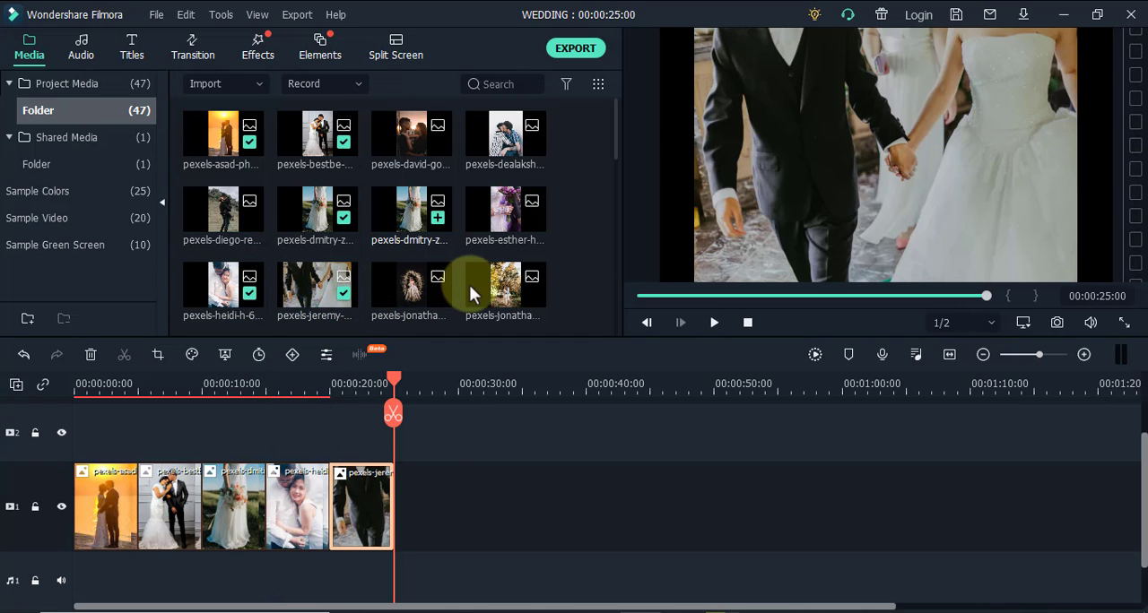
Append the autumn-trees photo, the purple bouquet photo, both railing couple photos, the field couple and the forest couple to the timeline
left_click(531, 293)
left_click(531, 218)
scroll(494, 229, "down", 4)
left_click(249, 218)
left_click(343, 219)
left_click(438, 220)
left_click(531, 220)
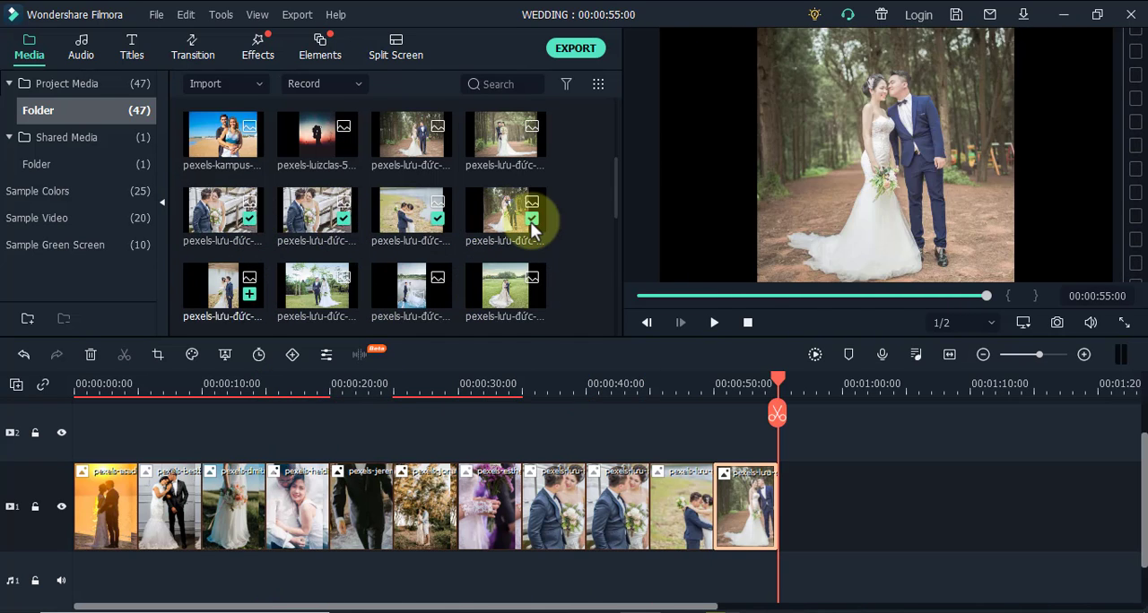
Append a wedding gown photo, two Pixabay bride portraits and the last seven photos in the media library to the timeline
scroll(530, 224, "down", 3)
left_click(250, 220)
left_click(343, 220)
left_click(437, 220)
scroll(435, 228, "down", 3)
left_click(438, 220)
left_click(531, 219)
left_click(249, 295)
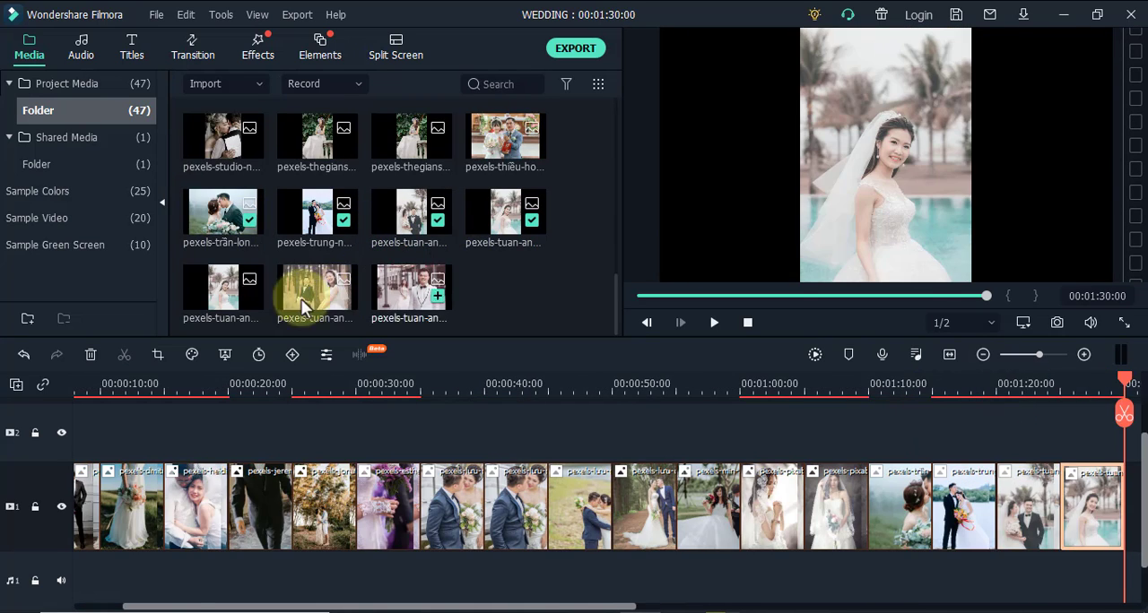
left_click(344, 295)
left_click(437, 295)
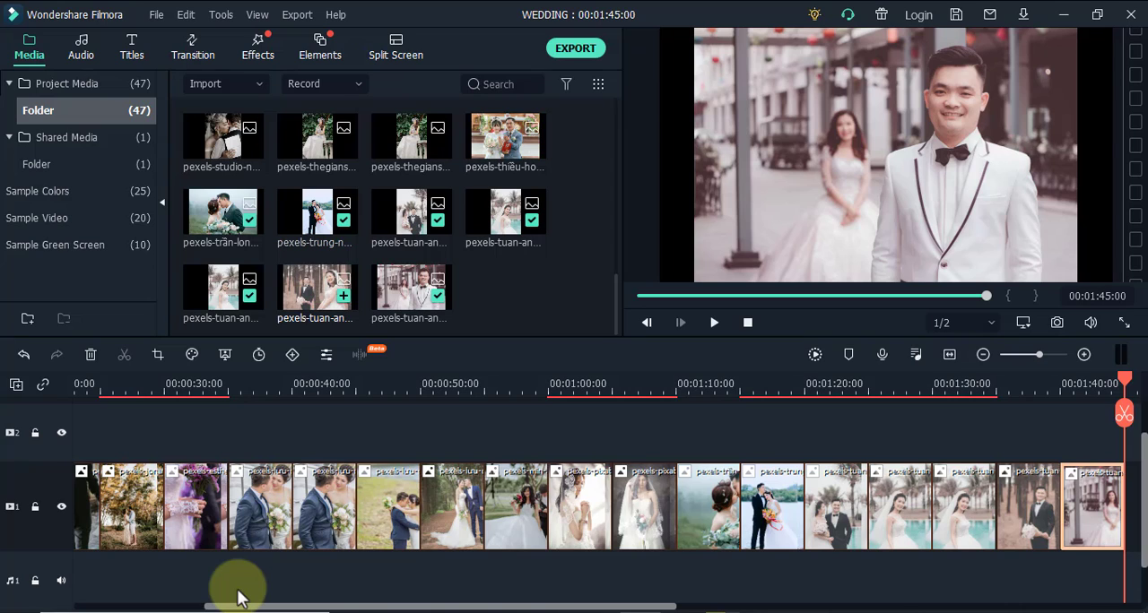
Apply a Pan & Zoom effect to the first sunset clip, with the end frame moved up over the couple, and preview it
left_click_drag(326, 602, 105, 513)
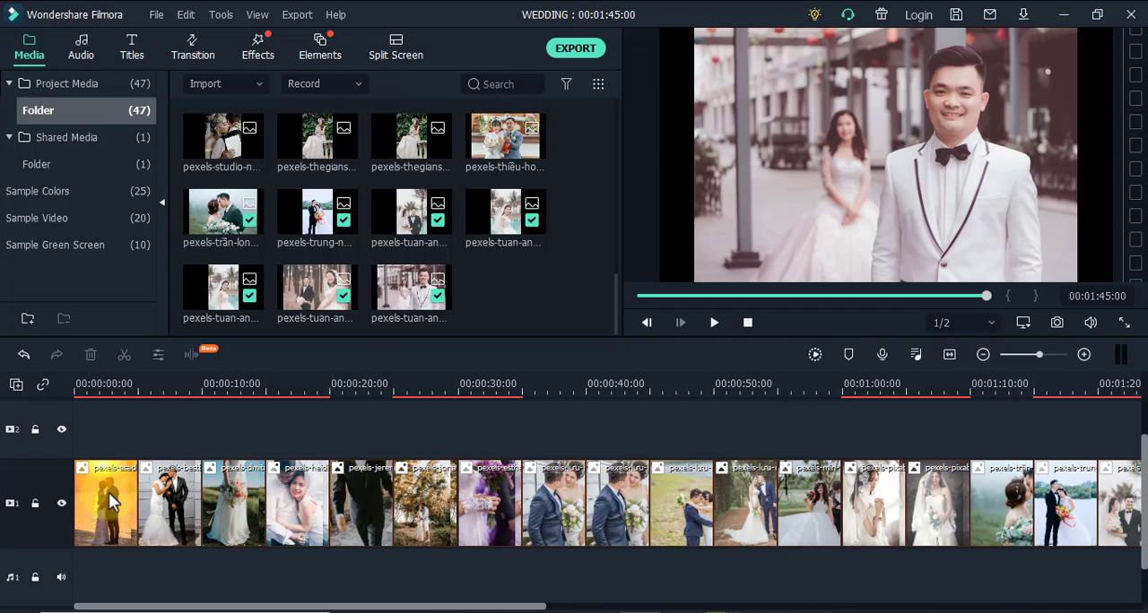
left_click(110, 500)
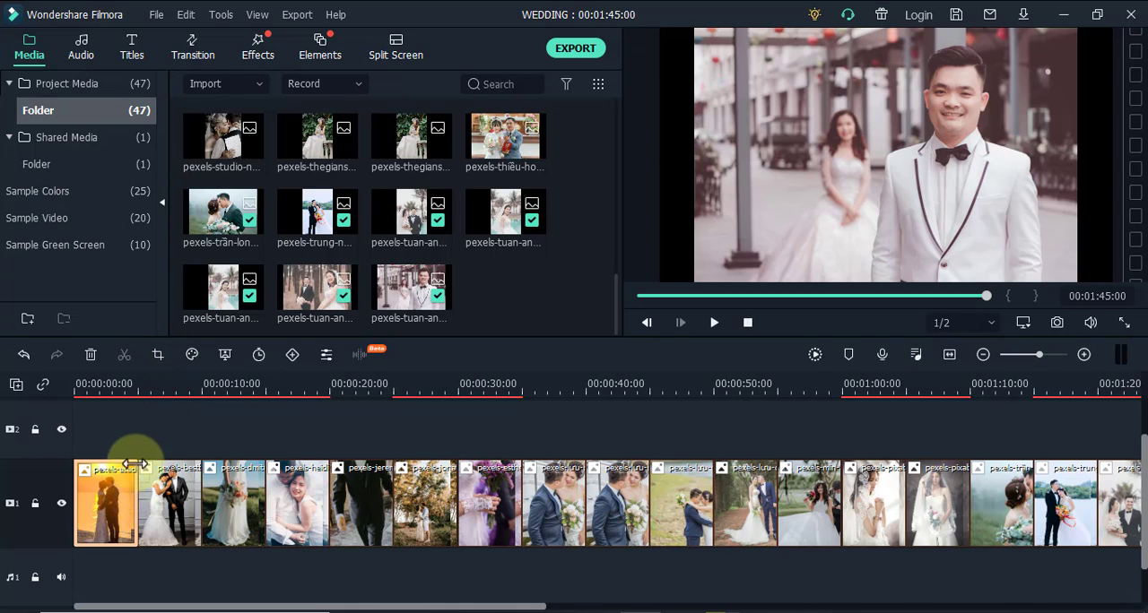
left_click(157, 355)
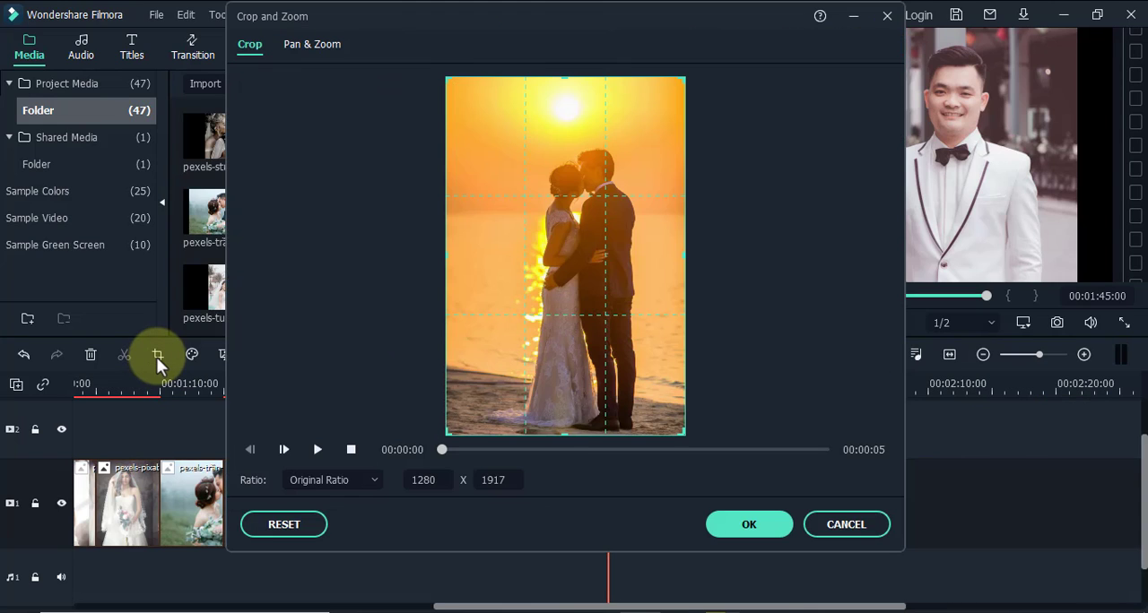
left_click(297, 49)
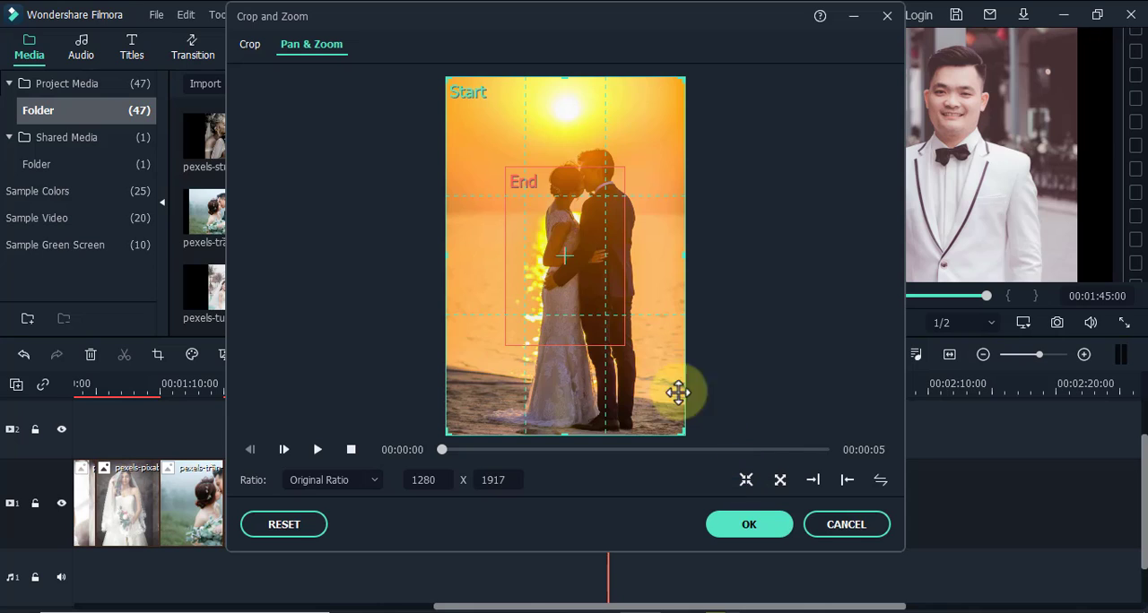
left_click(572, 249)
left_click_drag(571, 248, 585, 223)
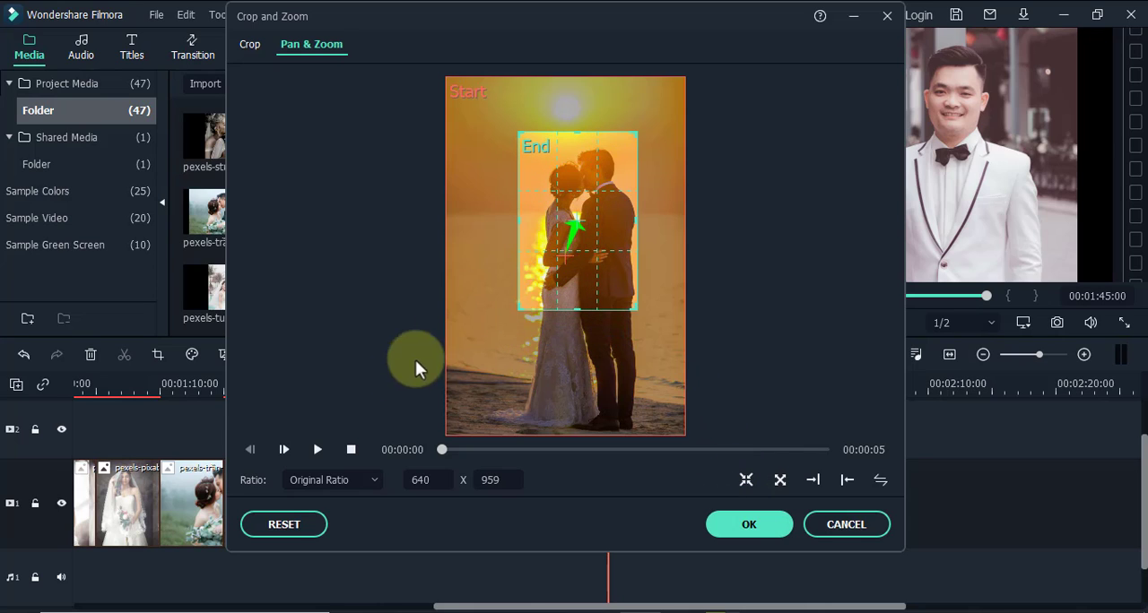
left_click(317, 449)
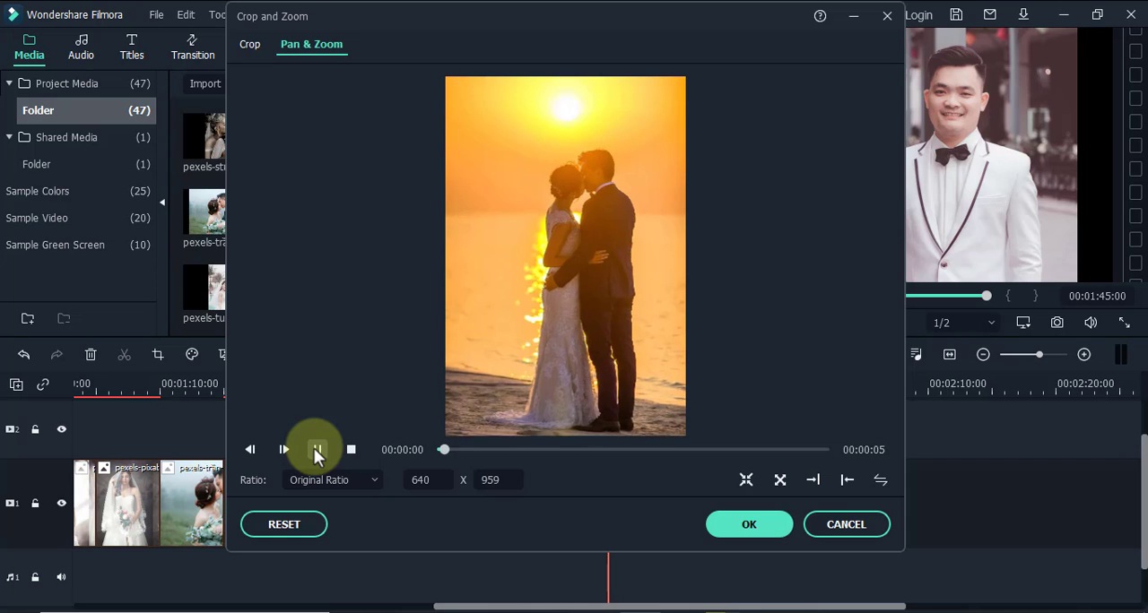
left_click(718, 525)
Play back the sunset clip on the timeline from about 2 seconds to check its zoom movement
left_click_drag(497, 608, 70, 556)
left_click(169, 502)
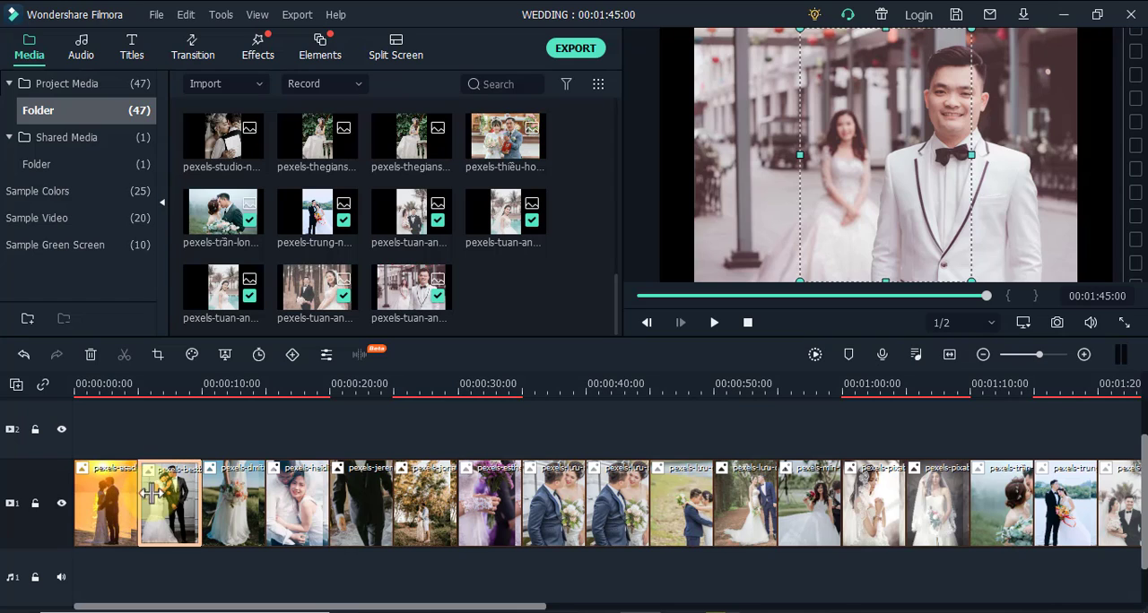
left_click(105, 383)
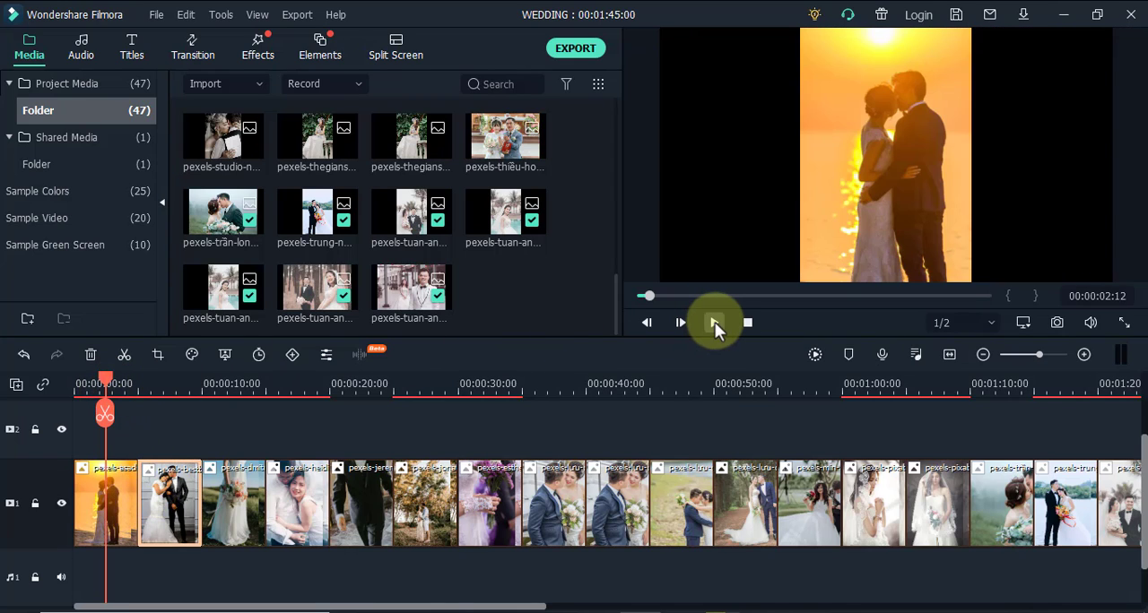
left_click(715, 322)
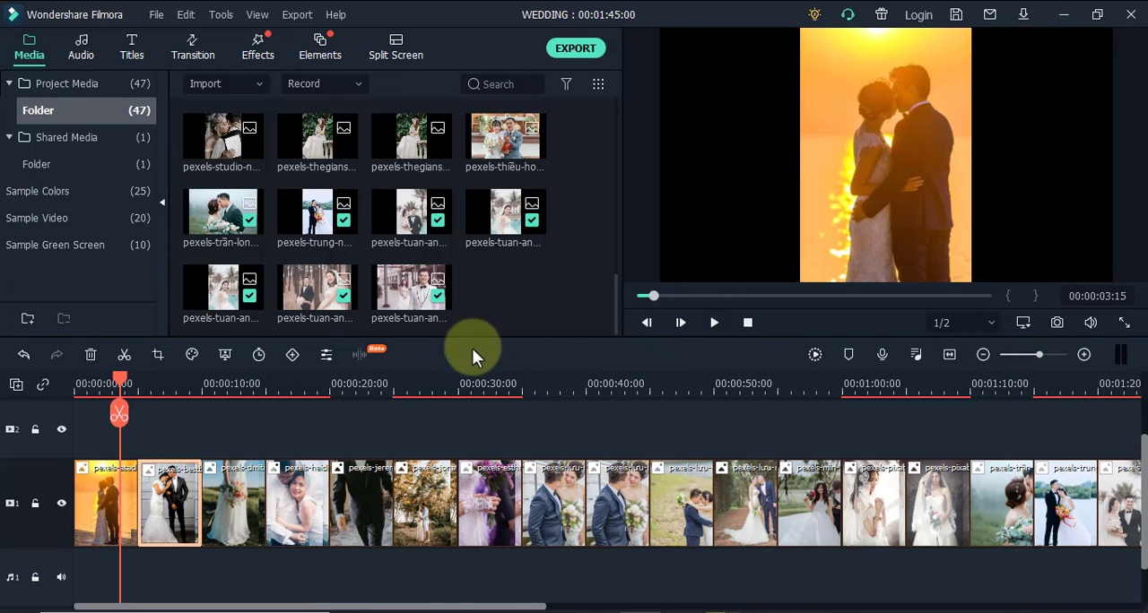
left_click(160, 385)
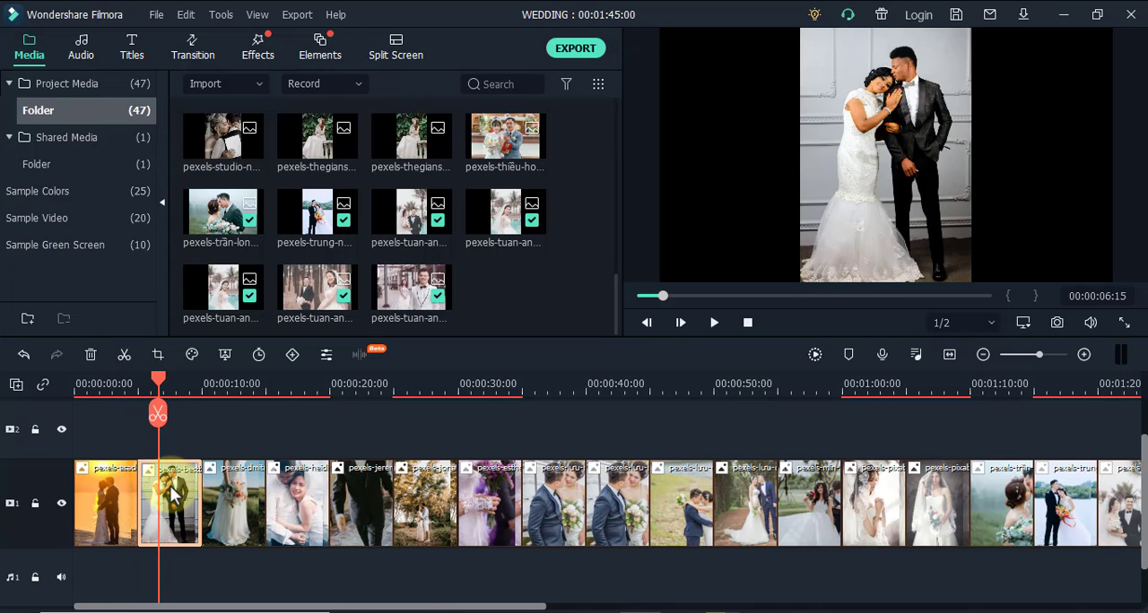
left_click(156, 357)
left_click(303, 43)
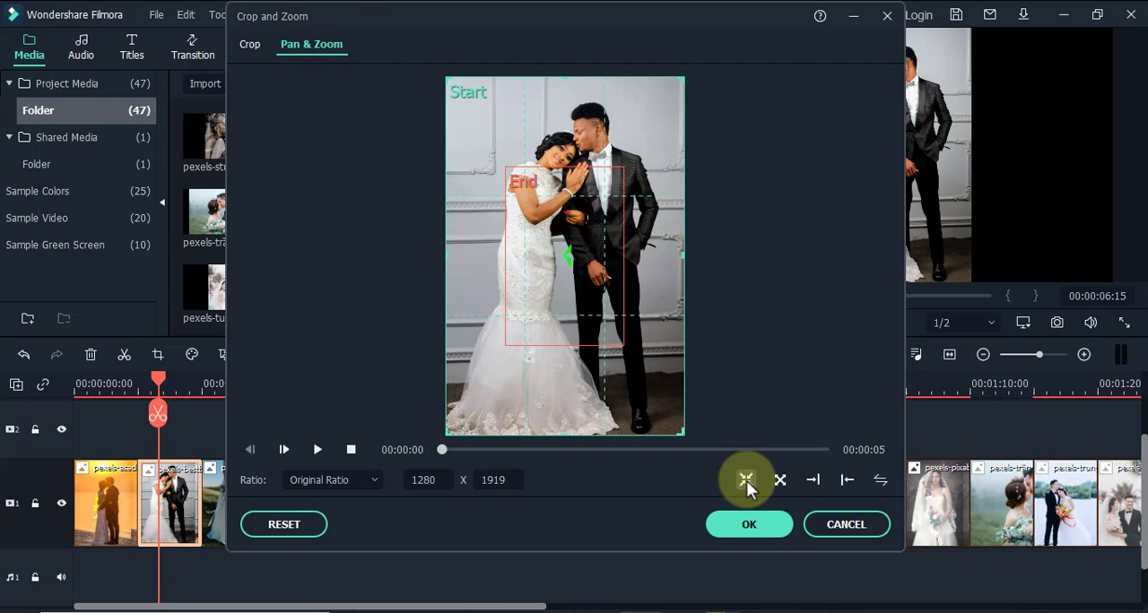
left_click(594, 188)
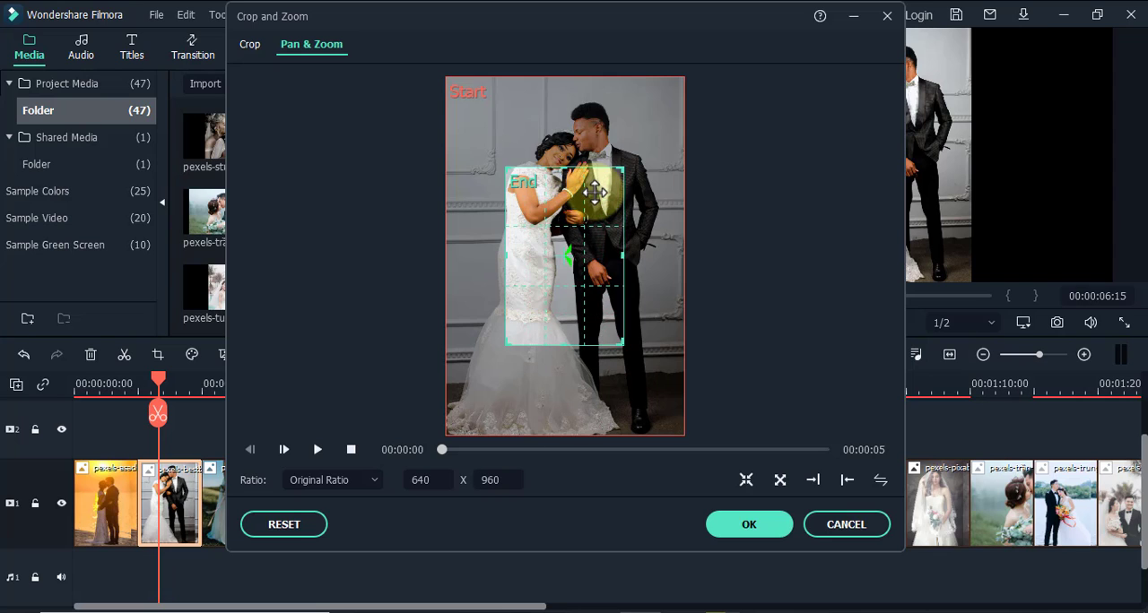
left_click_drag(590, 167, 595, 120)
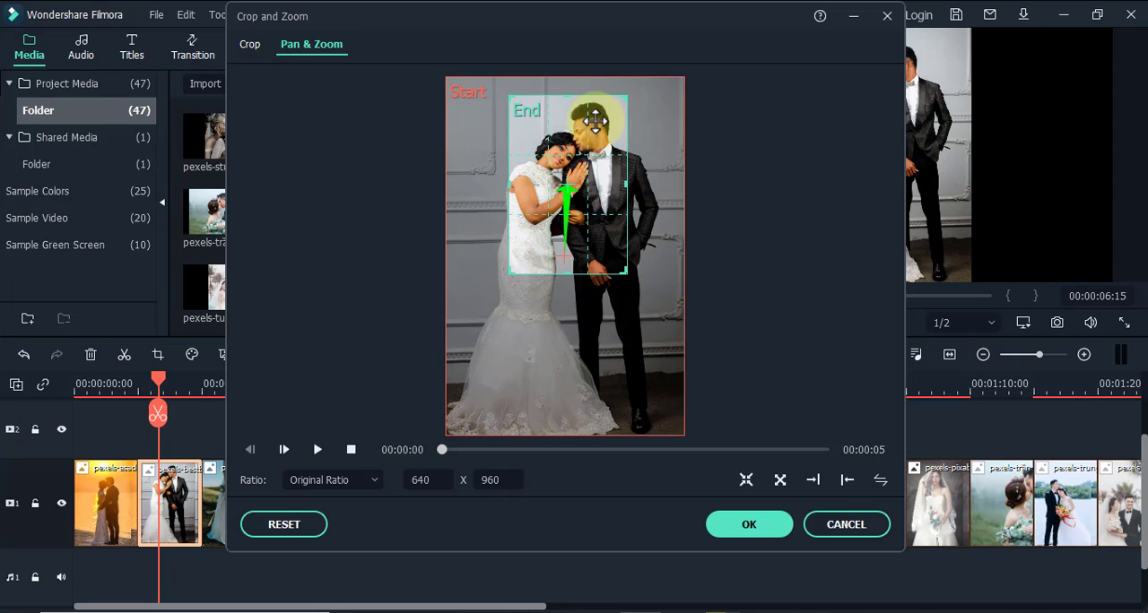
left_click(887, 16)
Delete the second clip, the couple standing against the grey wall, from the timeline
left_click(197, 492)
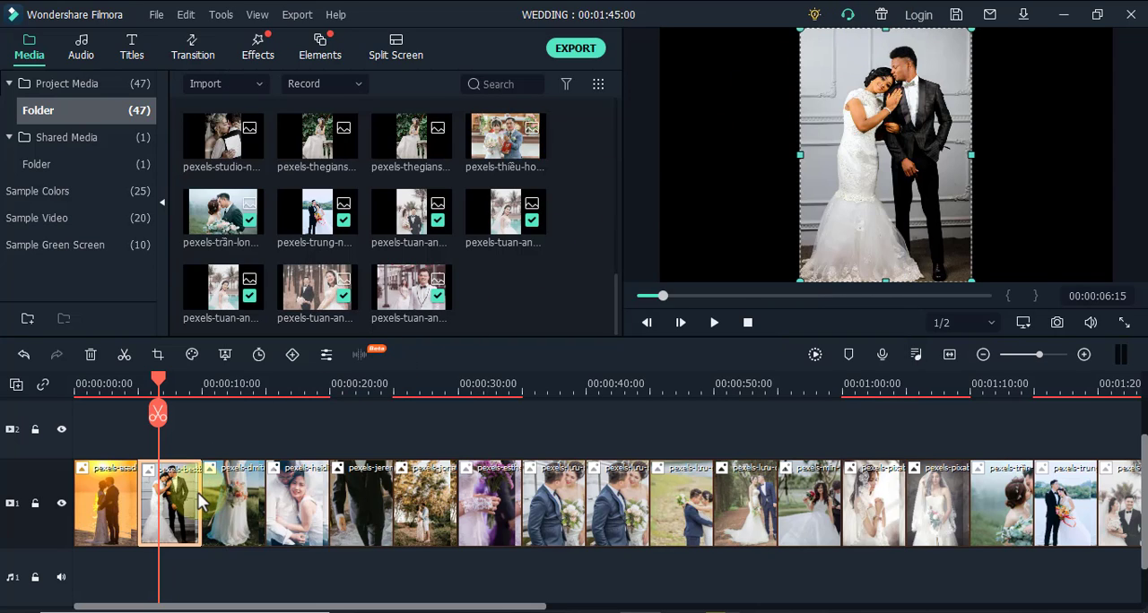
key("Delete")
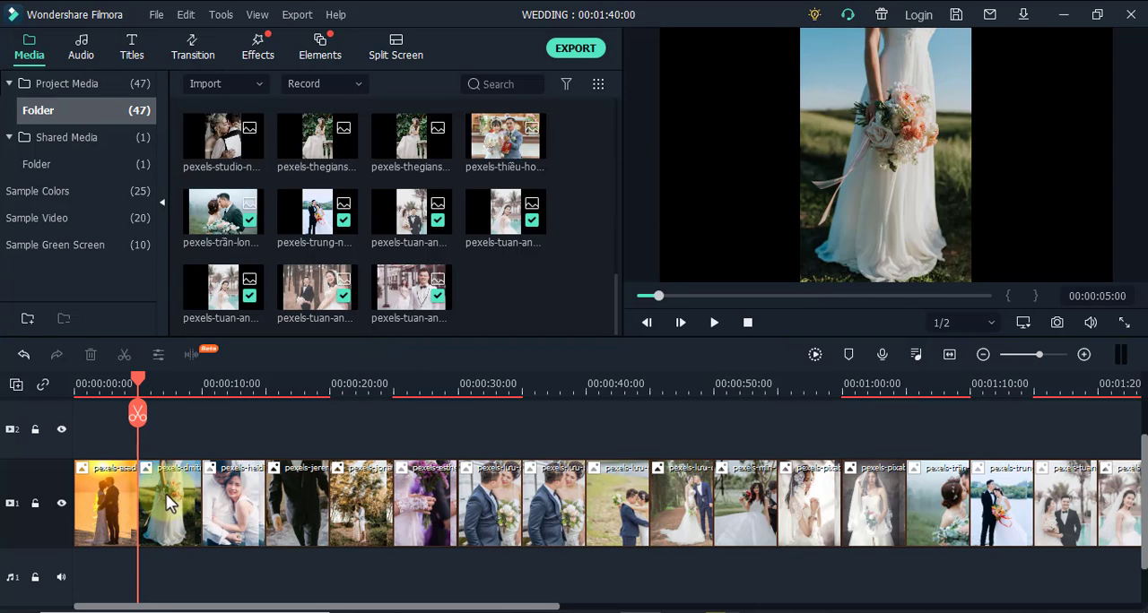
left_click(163, 497)
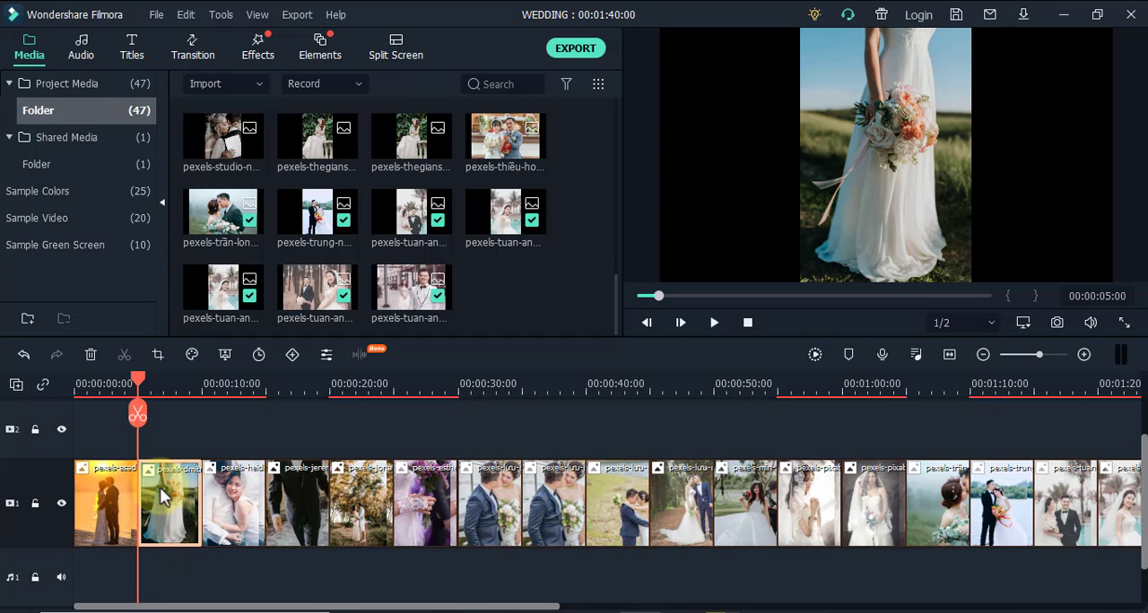
double_click(160, 486)
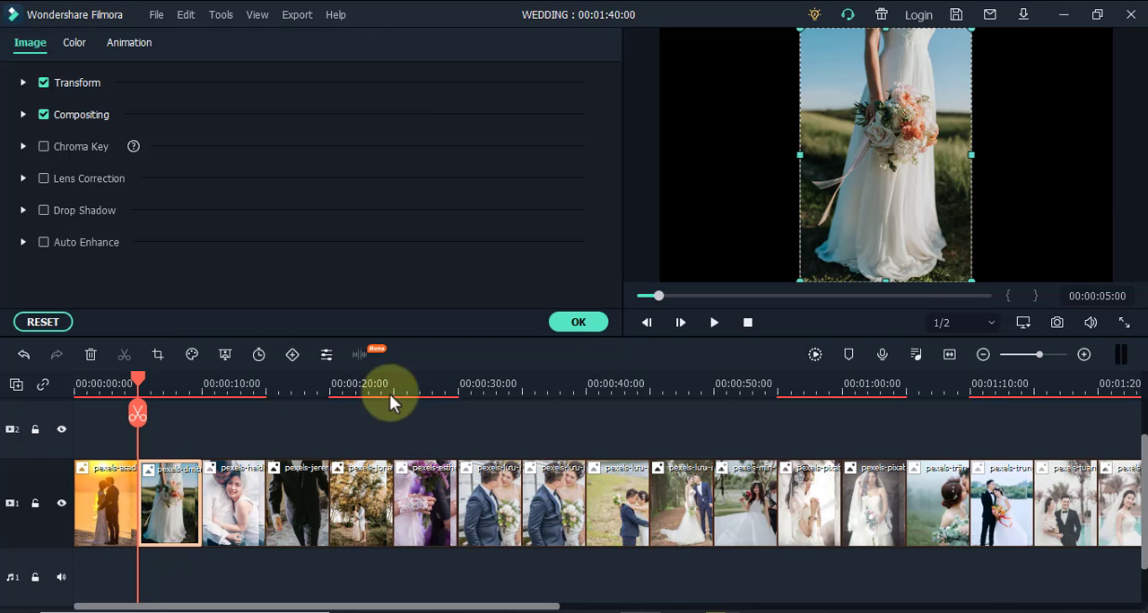
left_click(574, 322)
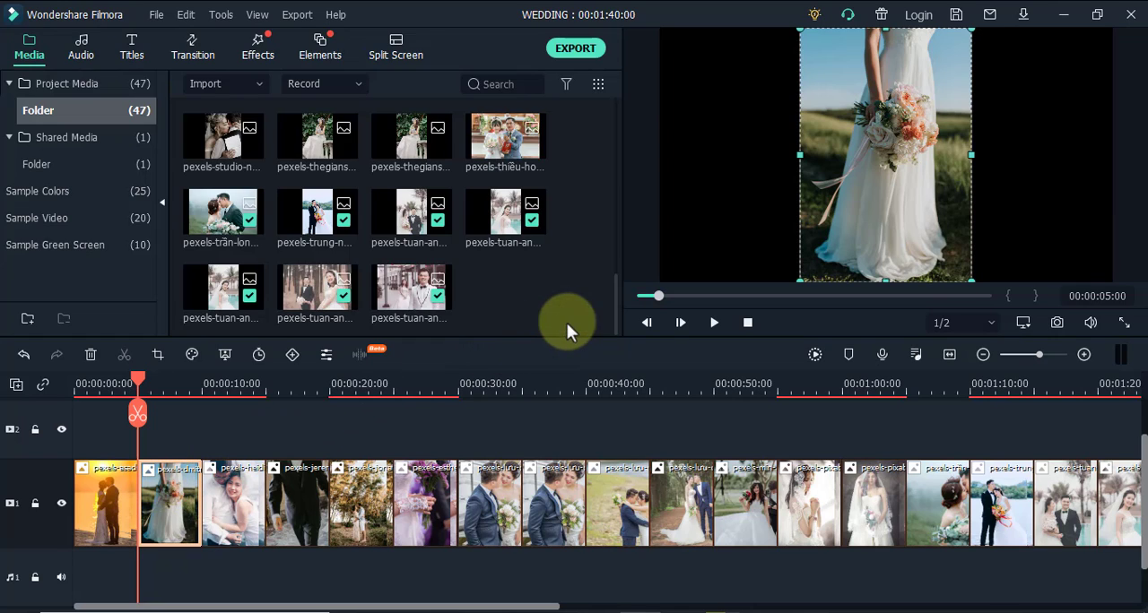
Apply a Pan & Zoom effect to the second clip, with the 640 x 959 end frame moved up over the bride's bouquet, and preview it
left_click(182, 384)
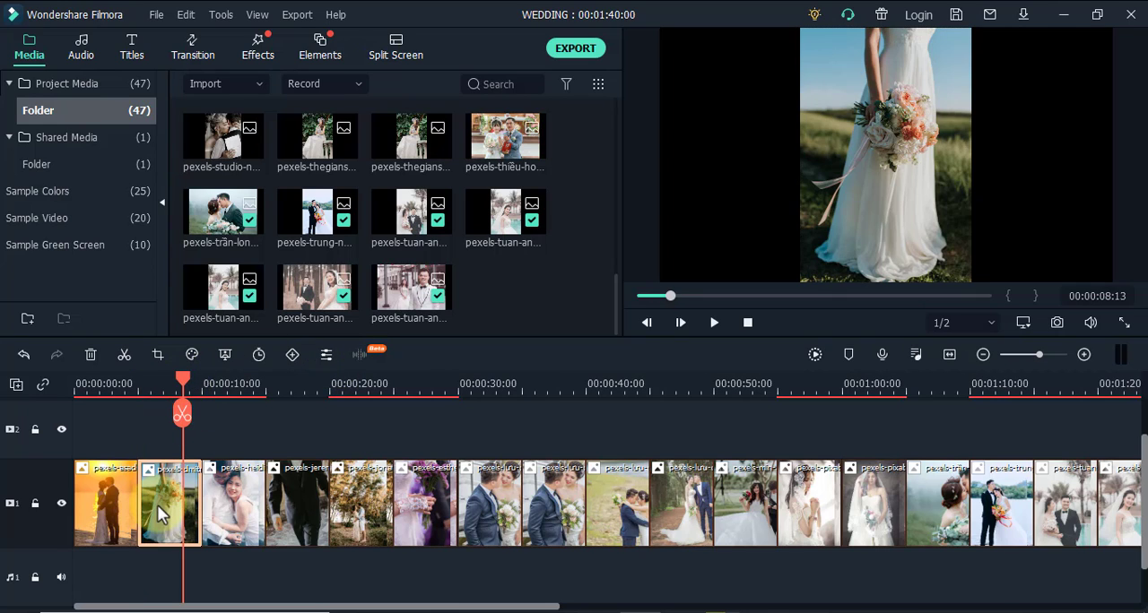
left_click(157, 354)
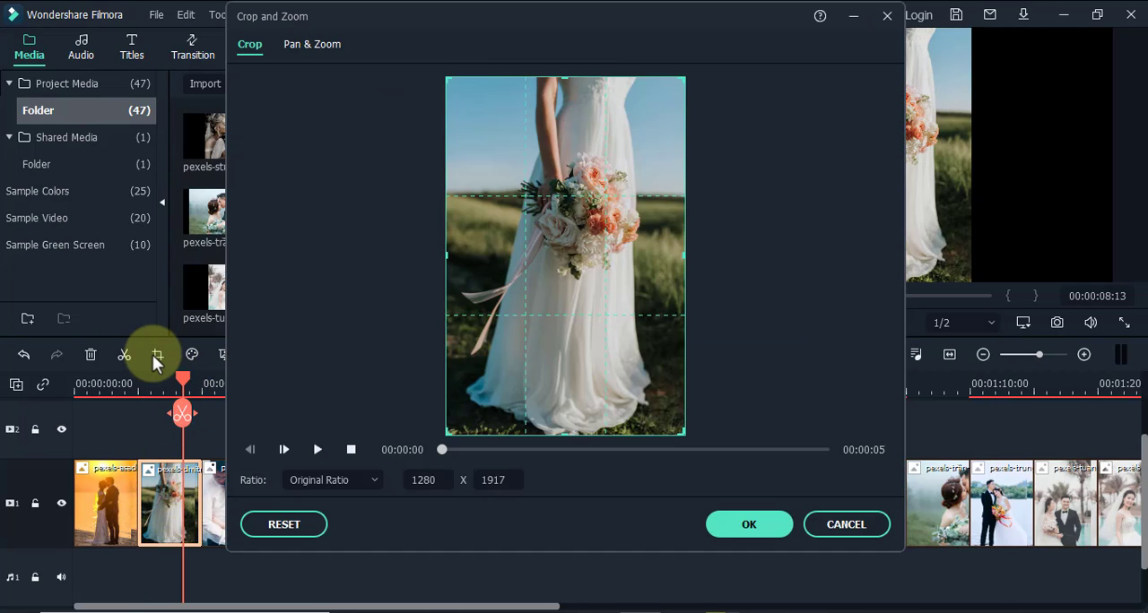
left_click(333, 49)
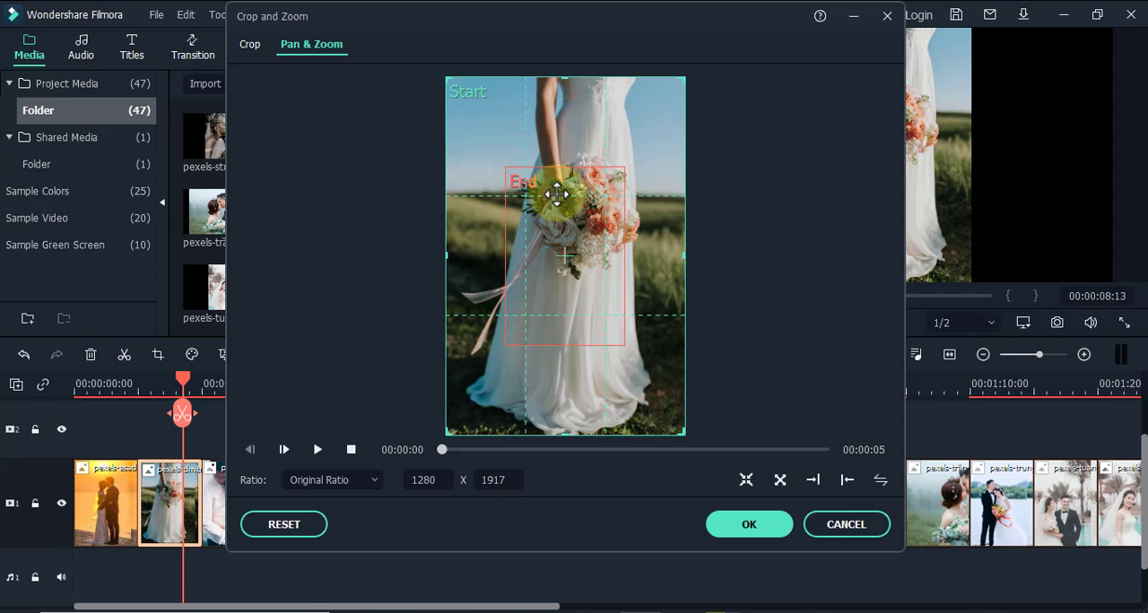
left_click_drag(554, 194, 573, 155)
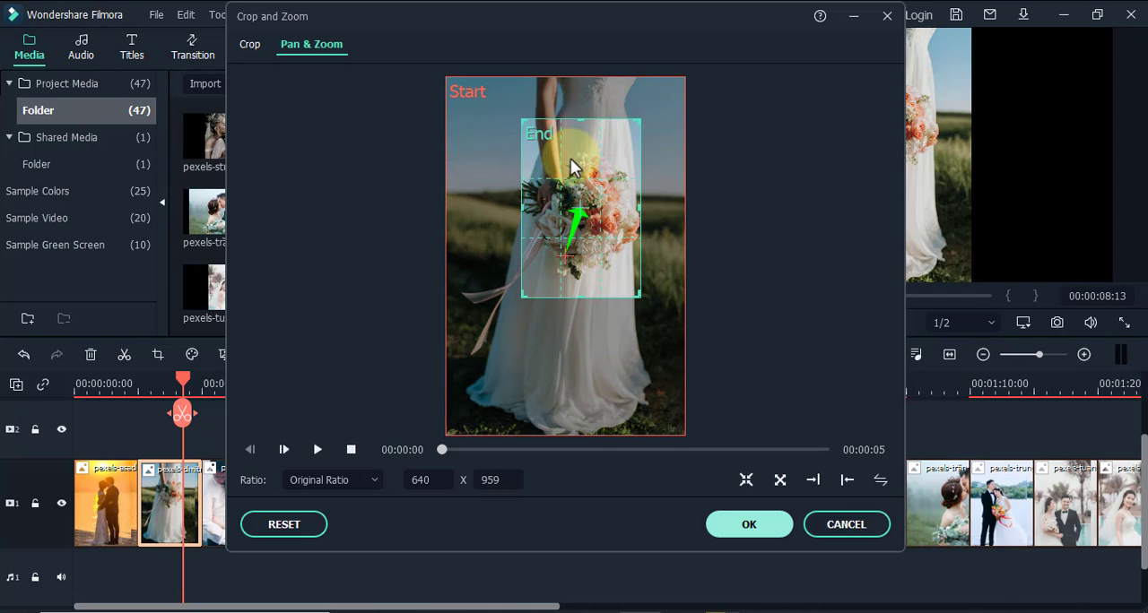
left_click(315, 449)
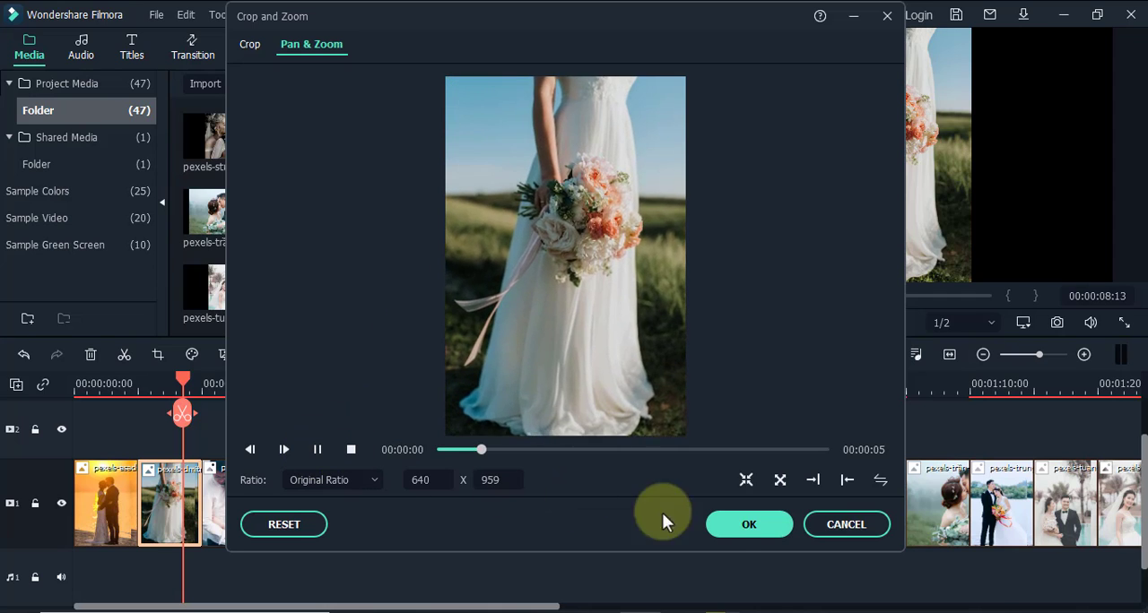
left_click(725, 525)
Apply Pan & Zoom to the third clip, with the end frame moved up over the couple's faces and enlarged to 691 x 1036, and preview it
left_click(236, 502)
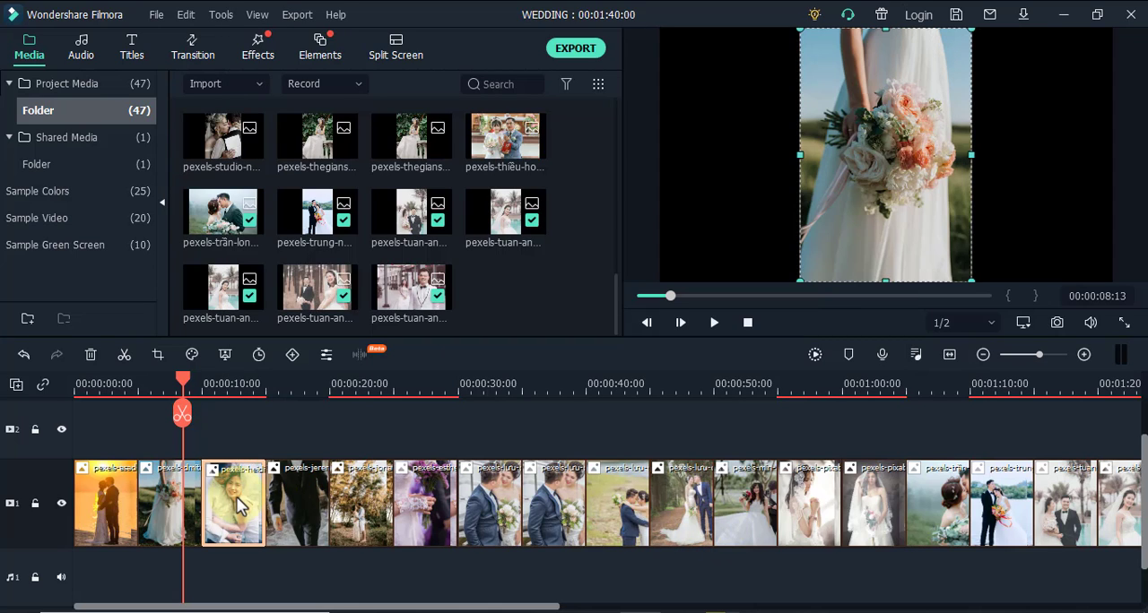
left_click(221, 389)
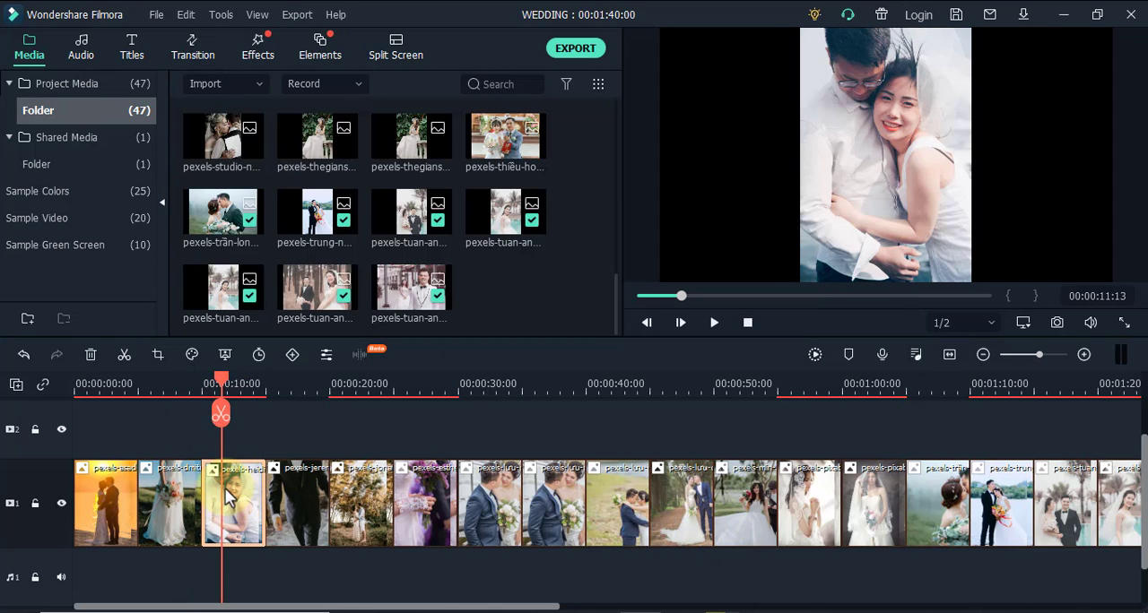
left_click(157, 355)
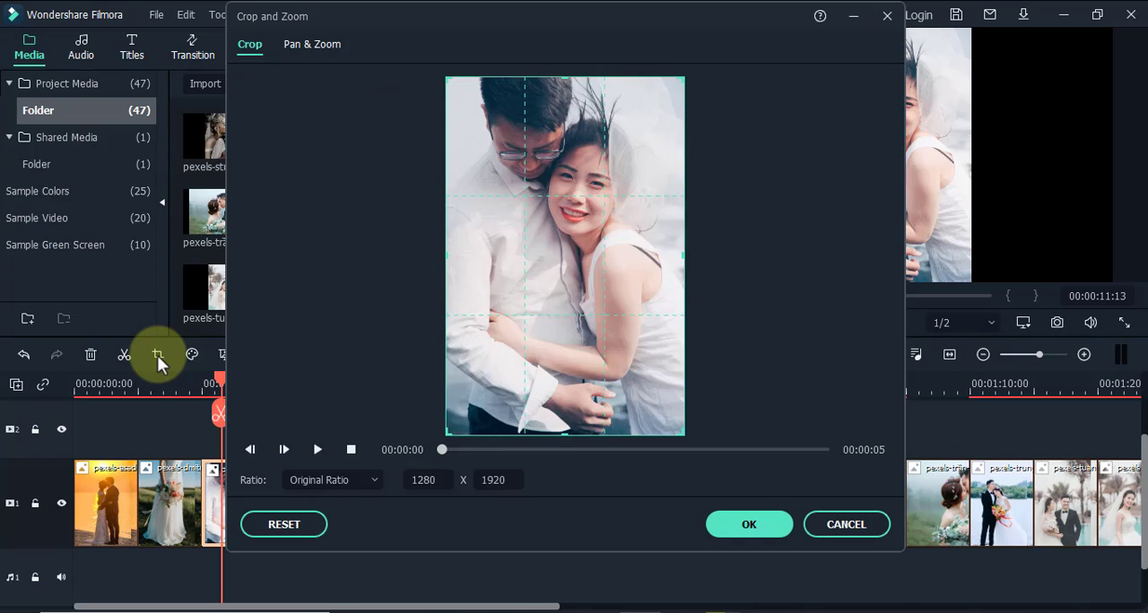
left_click(298, 41)
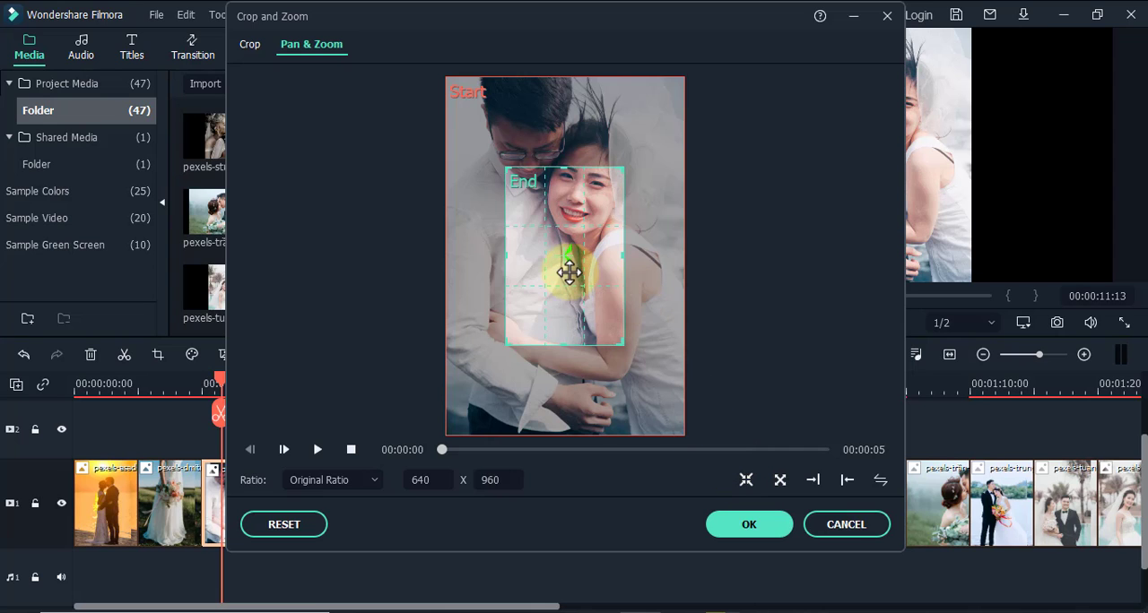
left_click_drag(568, 272, 617, 184)
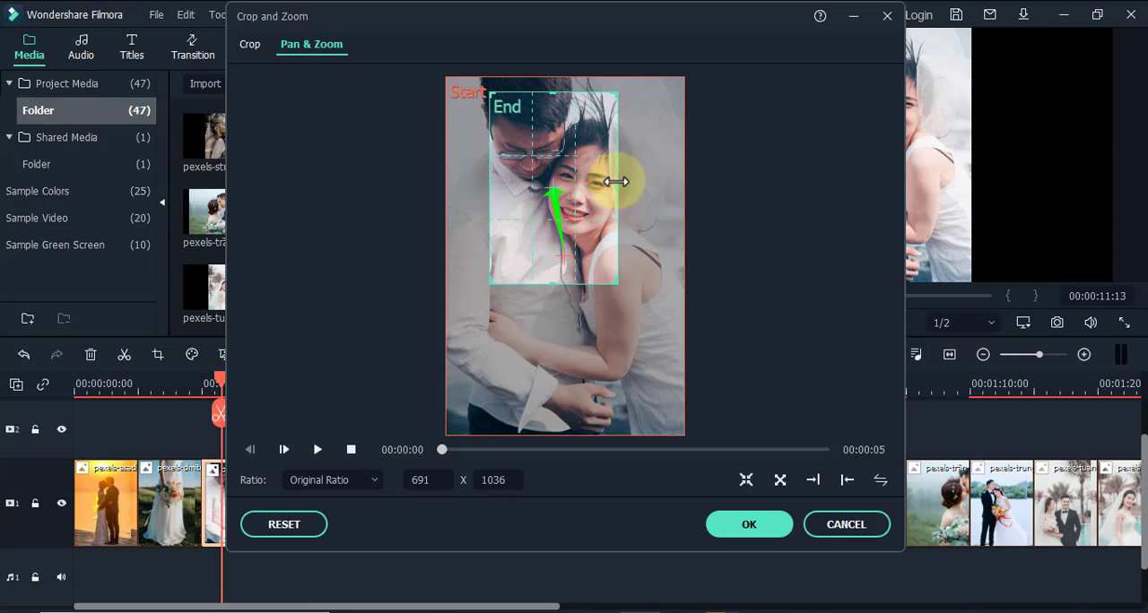
left_click(316, 450)
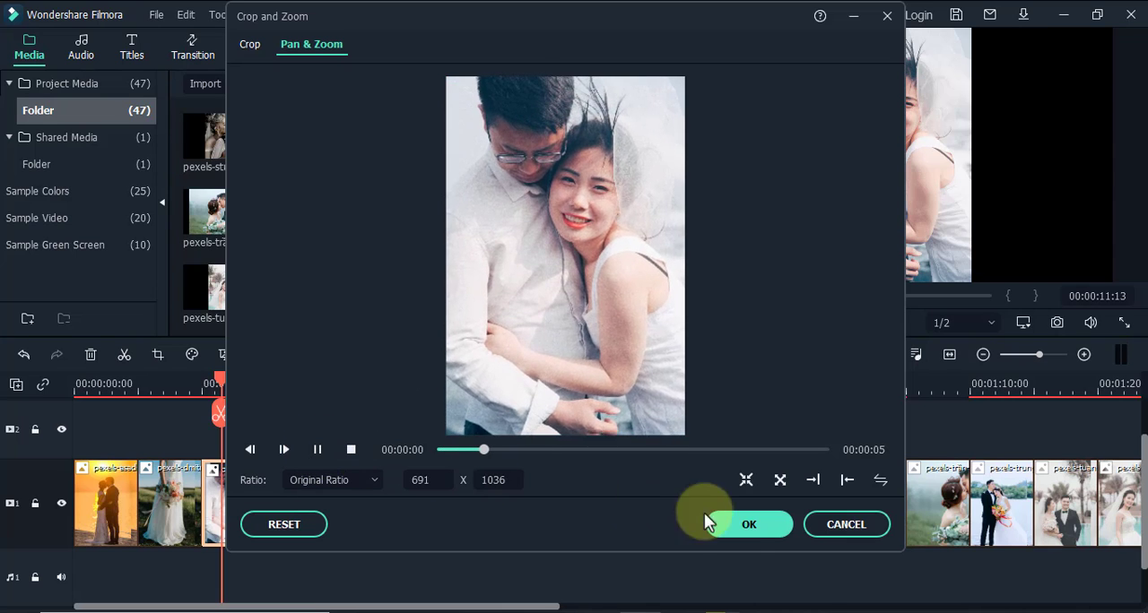
left_click(749, 525)
Apply a Pan & Zoom effect to the fourth clip, the couple holding hands
left_click(295, 510)
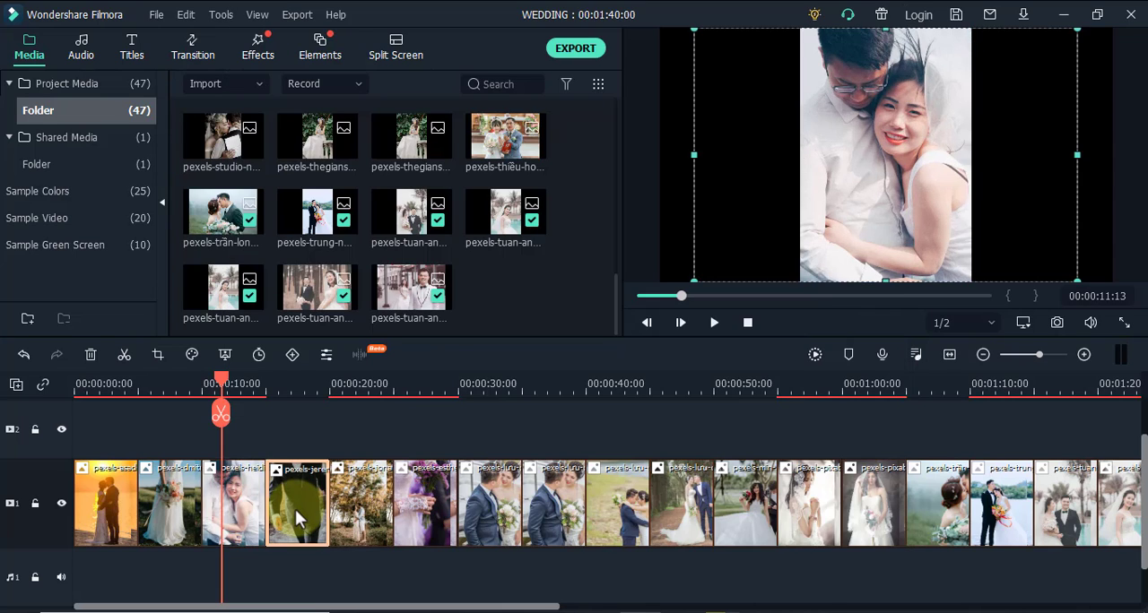
left_click(278, 384)
left_click(158, 354)
left_click(750, 484)
left_click(750, 525)
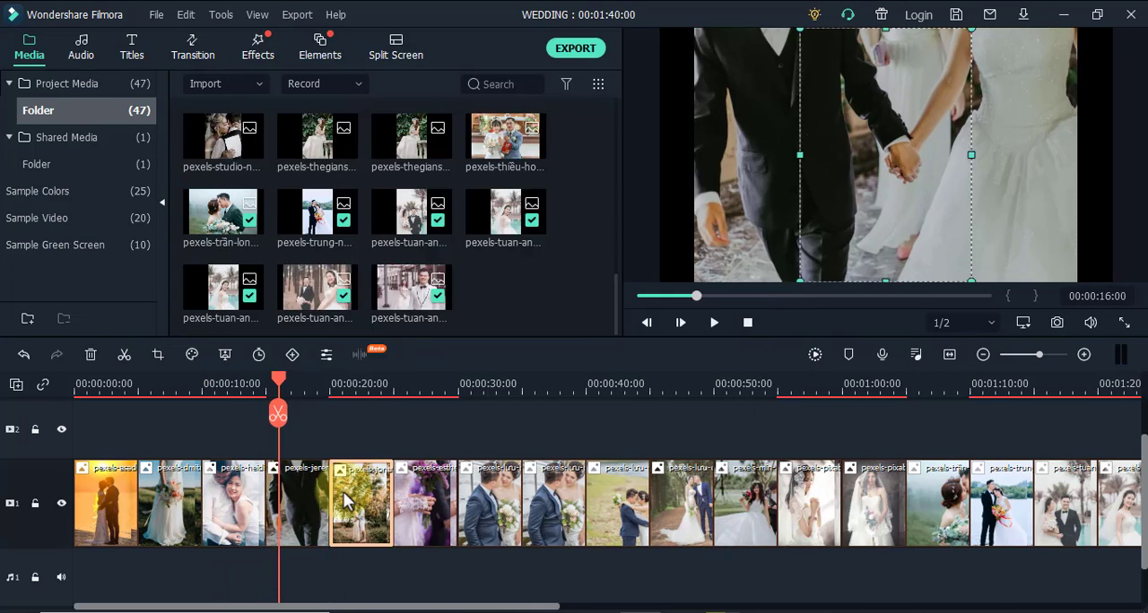
Delete the fifth clip, the photo taken among autumn trees, from the timeline
left_click(348, 384)
left_click(361, 509)
key("Delete")
Apply a Pan & Zoom effect to the clip of the lace-gloved hand holding purple flowers
left_click(360, 384)
left_click(362, 509)
left_click(157, 354)
left_click(748, 484)
left_click(748, 524)
Apply a Pan & Zoom effect to the first clip of the blue-suited groom with the bride's white bouquet
left_click(426, 387)
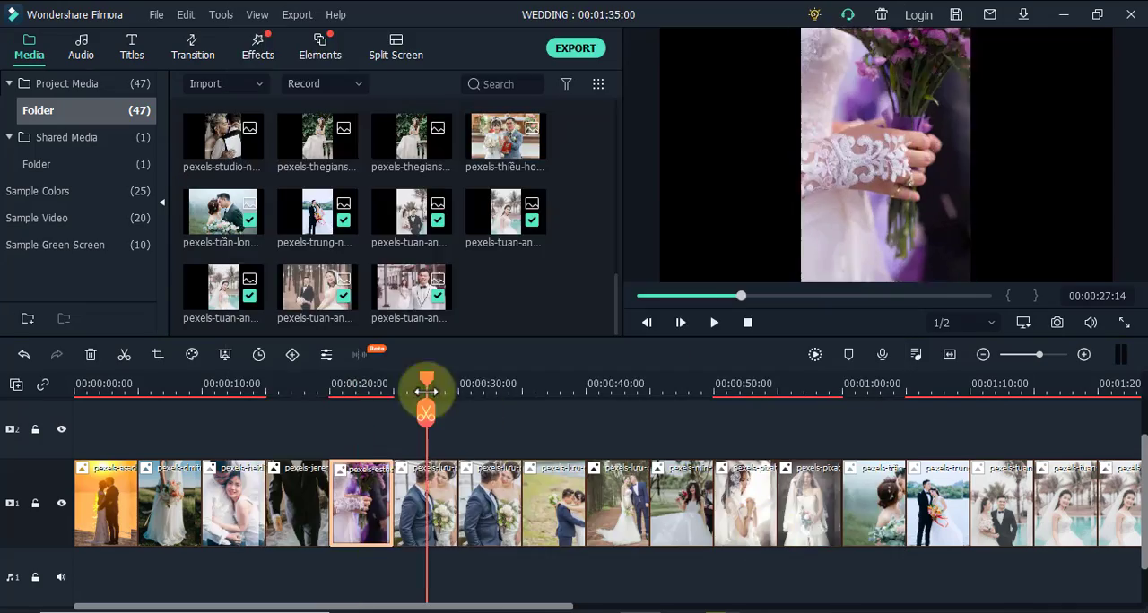
left_click(427, 508)
left_click(158, 354)
left_click(746, 483)
left_click(749, 525)
Delete the duplicate clip of the blue-suited groom and apply Pan & Zoom to the couple embracing on the rocky lakeshore
left_click(490, 386)
left_click(506, 507)
left_click(158, 354)
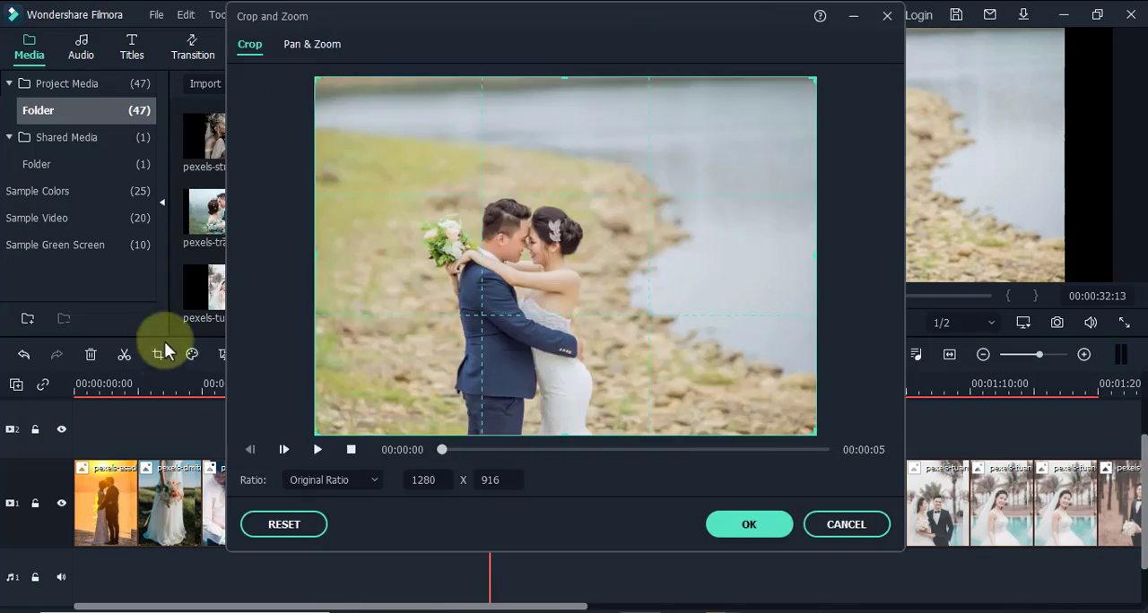
left_click(311, 44)
left_click(748, 525)
Apply a Pan & Zoom effect to the clip of the couple kissing on the forest path
left_click(543, 386)
left_click(554, 504)
left_click(158, 354)
left_click(311, 44)
left_click(748, 525)
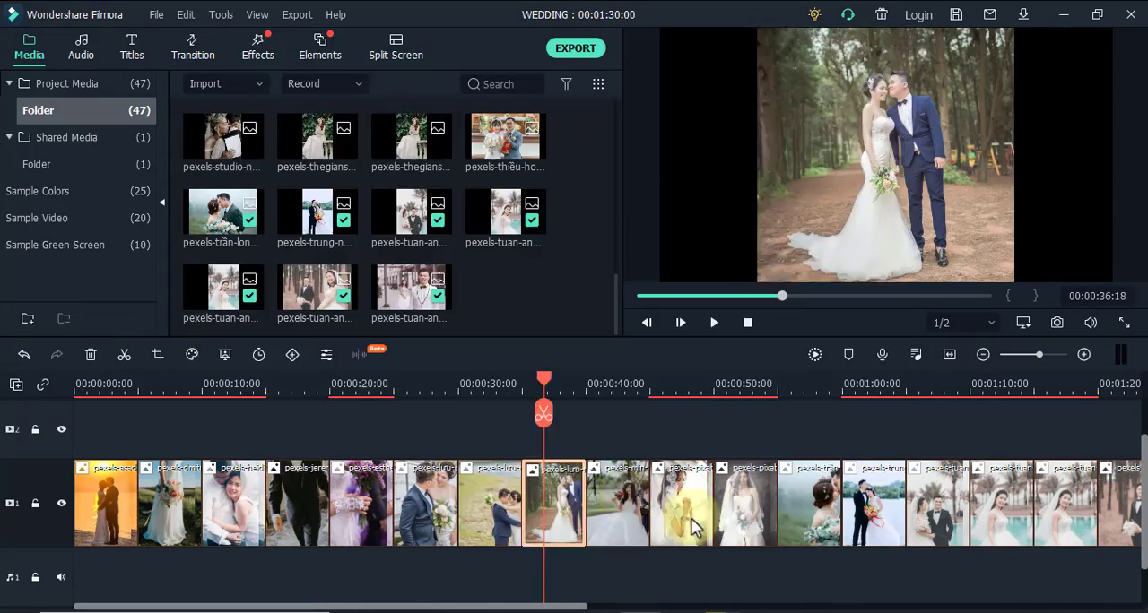
Apply a Pan & Zoom effect to the clip of the bride in the wide white gown and preview it
left_click(610, 387)
left_click(610, 504)
left_click(158, 354)
left_click(311, 44)
left_click(318, 449)
left_click(748, 525)
Delete the clip of the praying bride and apply Pan & Zoom to the veiled bride clip that follows it
left_click(673, 386)
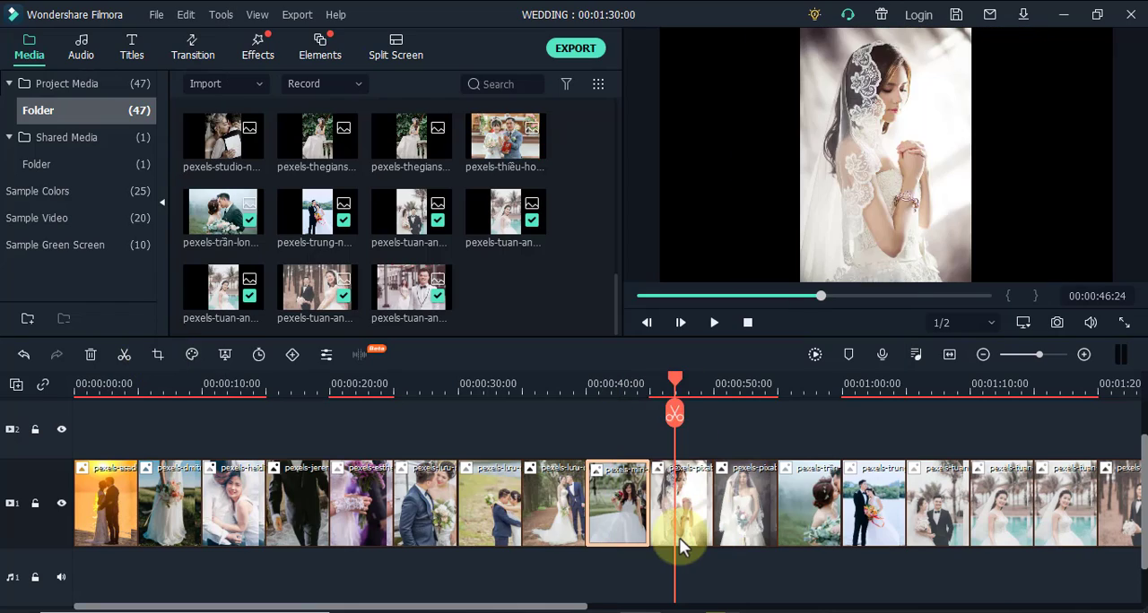
left_click(678, 538)
left_click(158, 354)
left_click(311, 44)
left_click(749, 525)
Apply a Pan & Zoom effect to the clip of the couple kissing in the mist
left_click(741, 386)
left_click(747, 494)
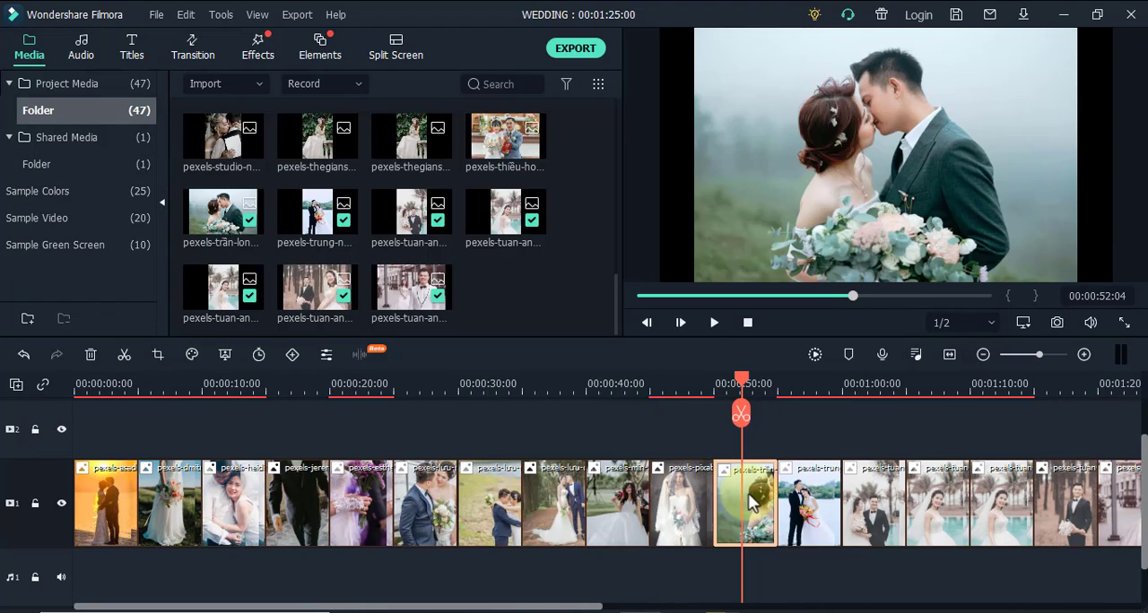
left_click(158, 354)
left_click(312, 44)
left_click(748, 525)
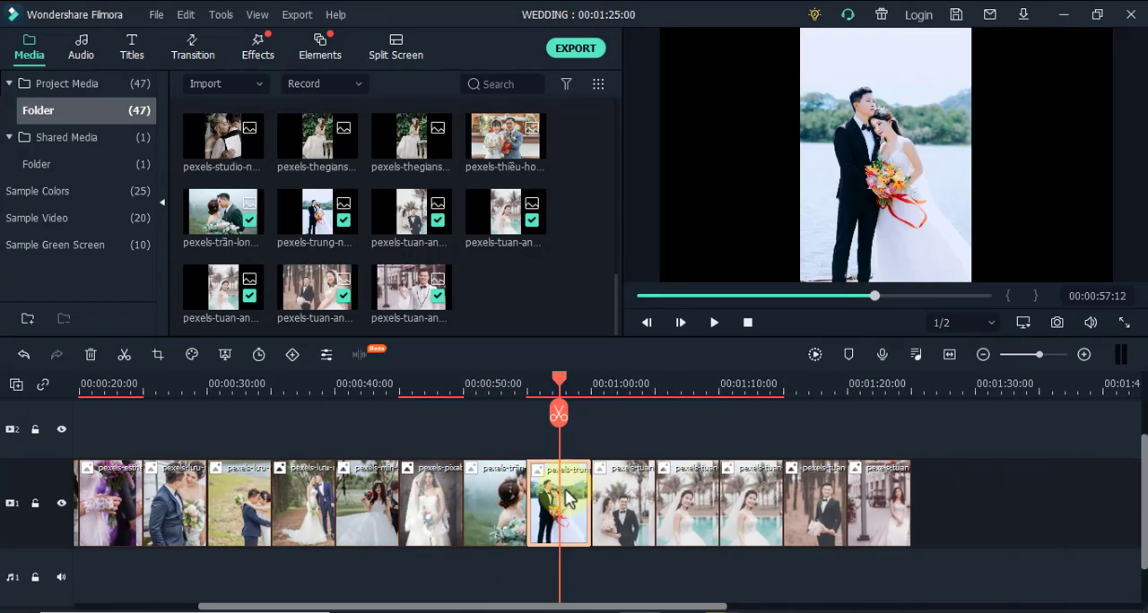
Apply a Pan & Zoom effect to the lakeside couple with the orange bouquet and to the couple under the palm trees
left_click(158, 354)
left_click(312, 44)
left_click(748, 525)
left_click(158, 354)
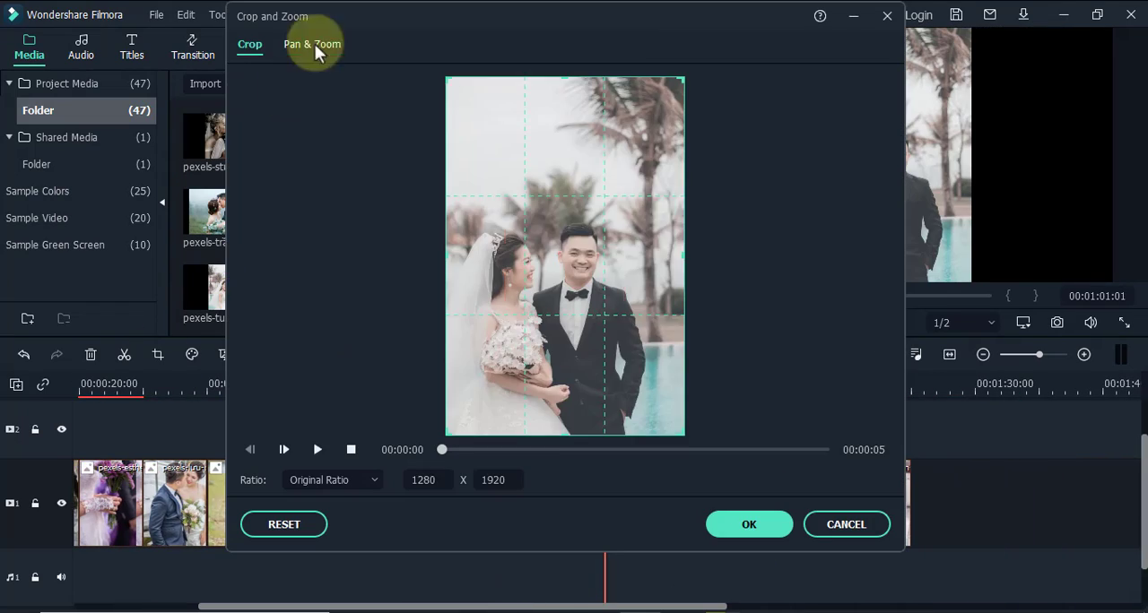
left_click(312, 44)
left_click(748, 524)
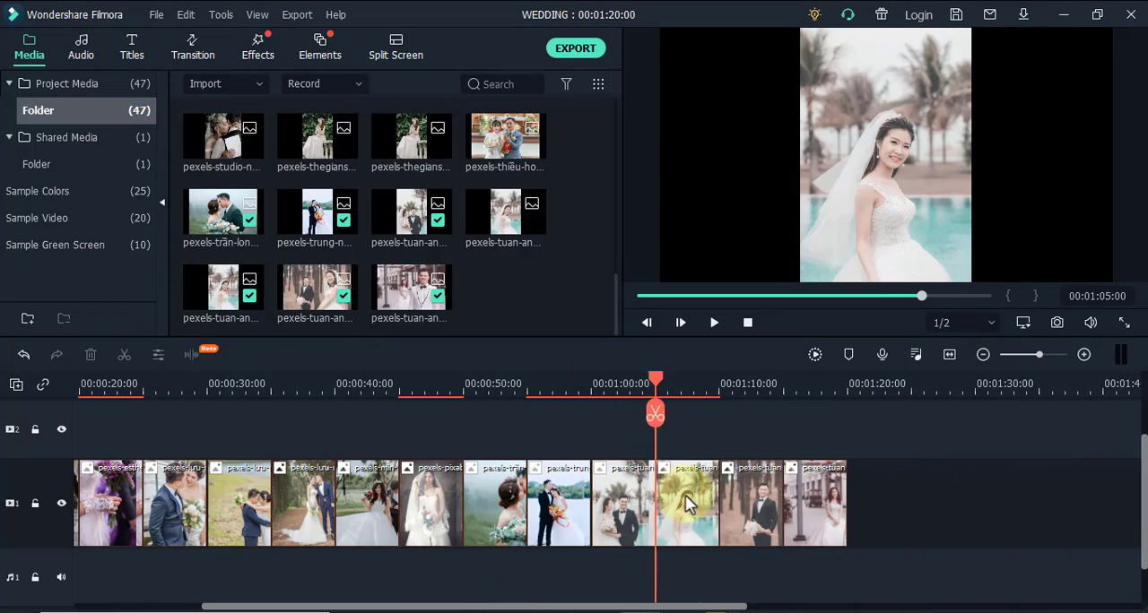
Remove the duplicate poolside bride clip, apply Pan & Zoom to the remaining one and preview it
left_click(675, 502)
left_click(158, 354)
left_click(311, 44)
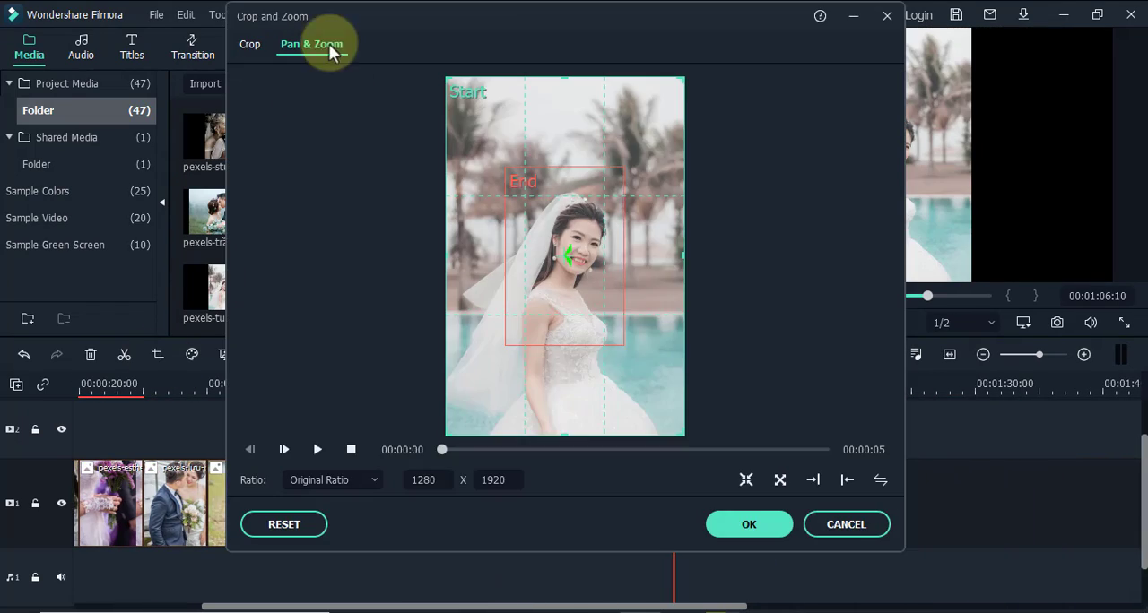
left_click(318, 449)
left_click(749, 525)
Apply a Pan & Zoom effect with a 640 x 427 end frame to the pine forest couple clip and preview it
left_click(741, 502)
left_click(157, 355)
left_click(311, 44)
left_click(317, 449)
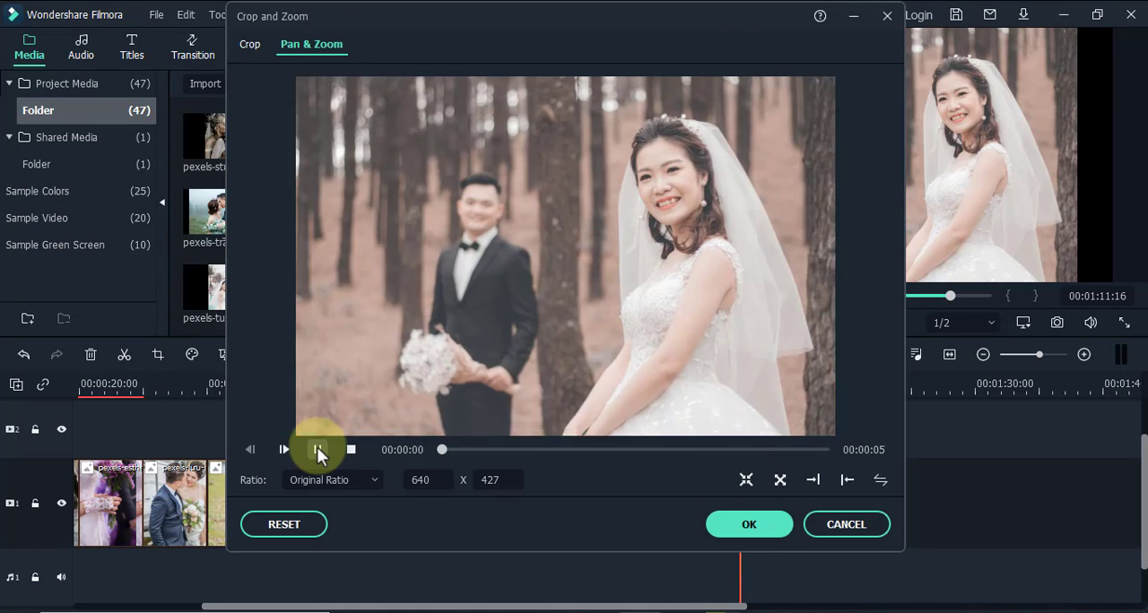
left_click(749, 524)
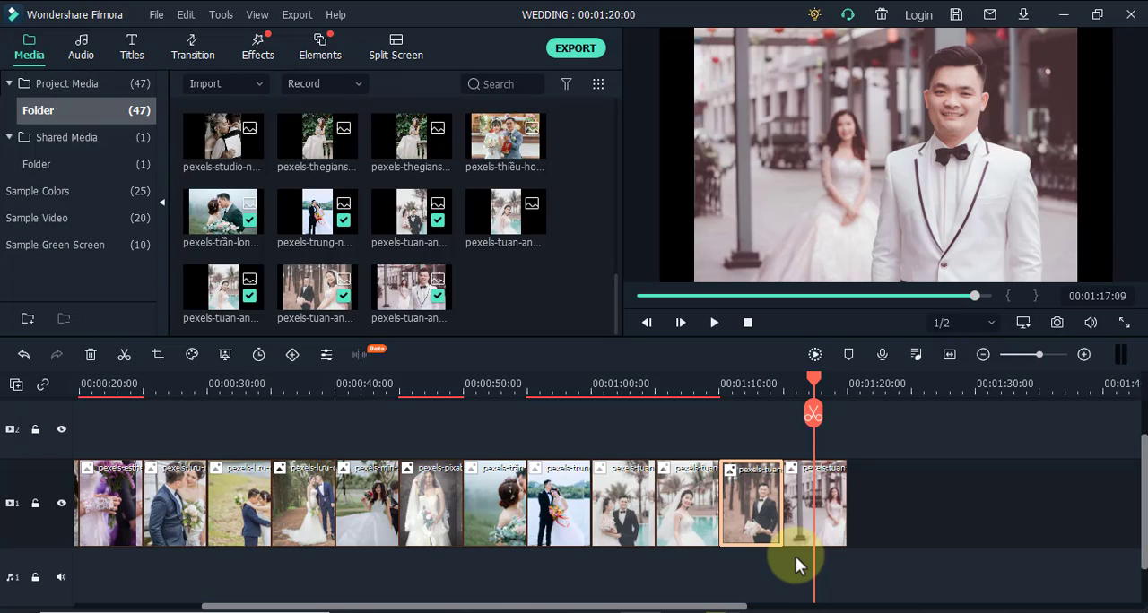
Apply Pan & Zoom to the last clip, with the 640 x 427 end frame moved up towards the groom's face, and preview it
left_click(826, 499)
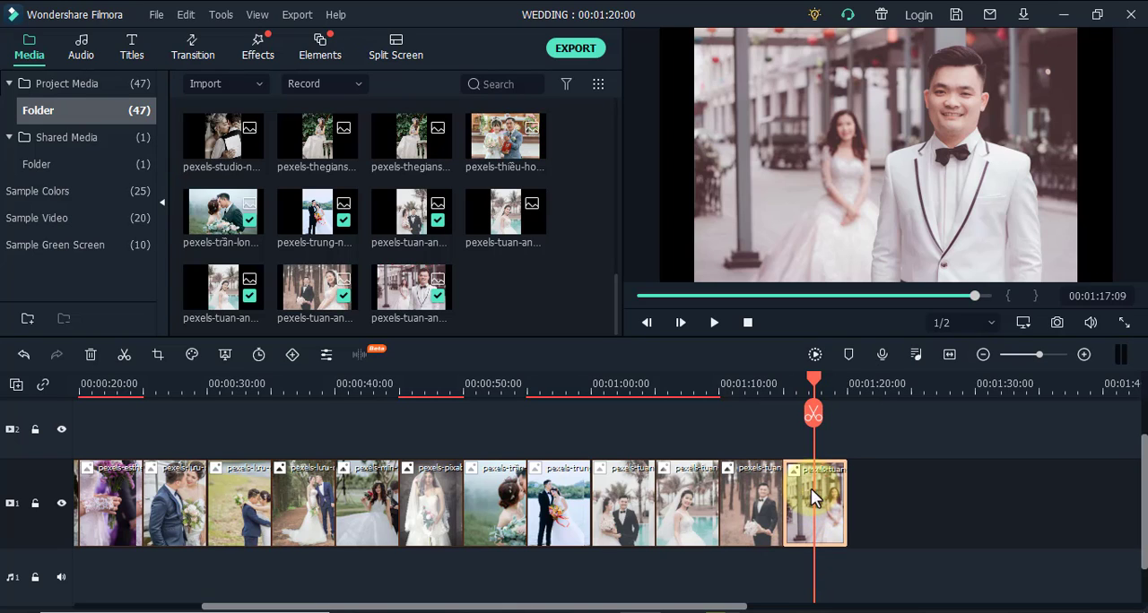
left_click(158, 355)
left_click(323, 46)
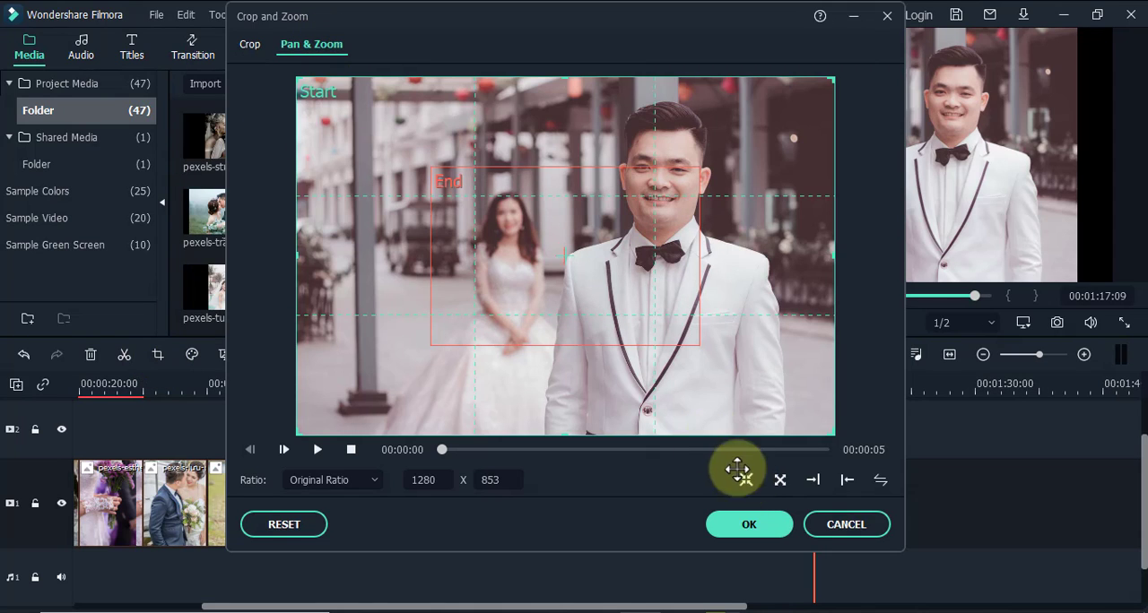
left_click_drag(584, 263, 585, 207)
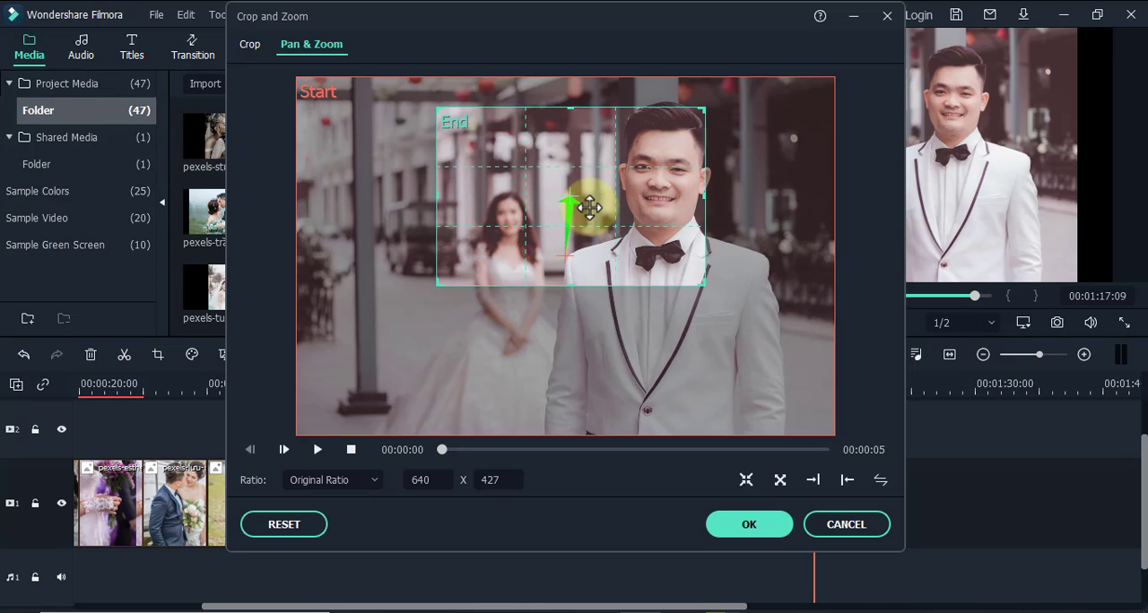
left_click(316, 450)
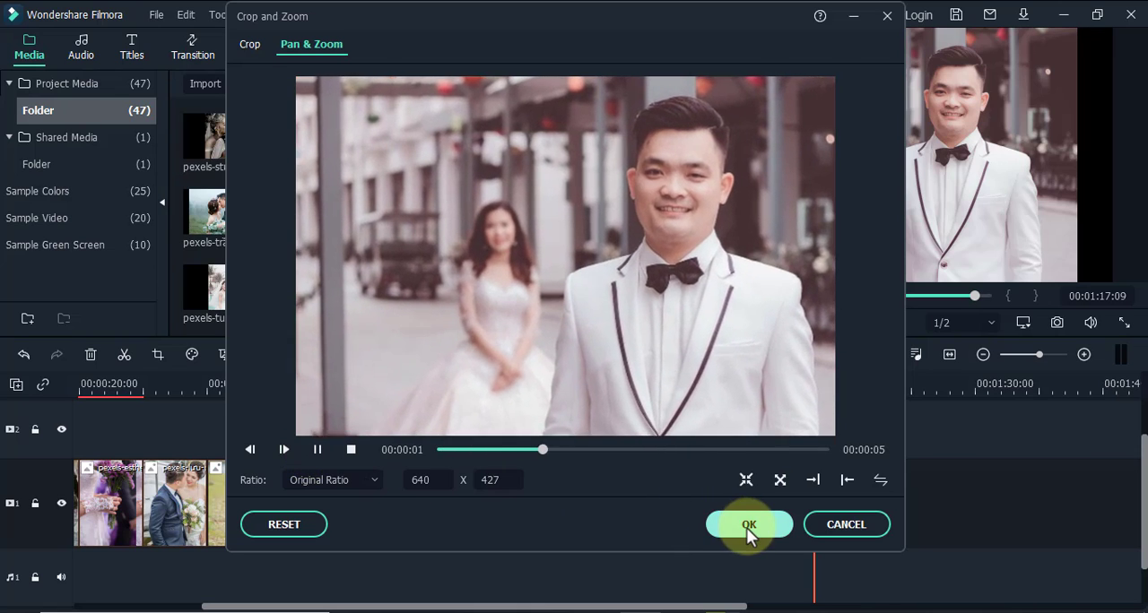
left_click(748, 526)
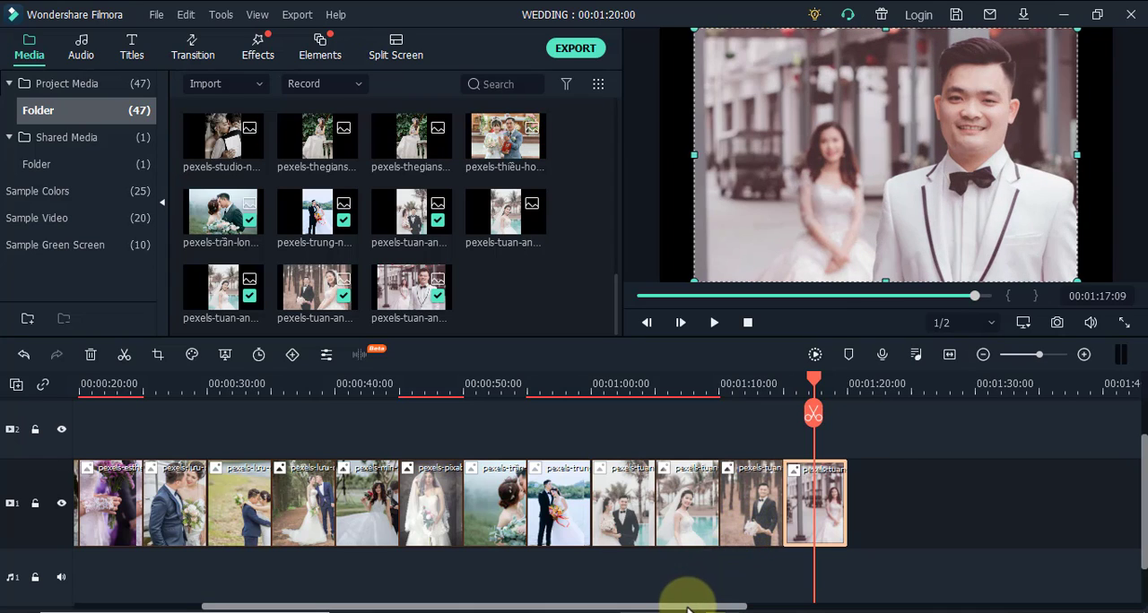
Go to the lakeside couple photo at about 57 seconds and examine the empty areas beside the portrait image
left_click_drag(688, 610, 456, 608)
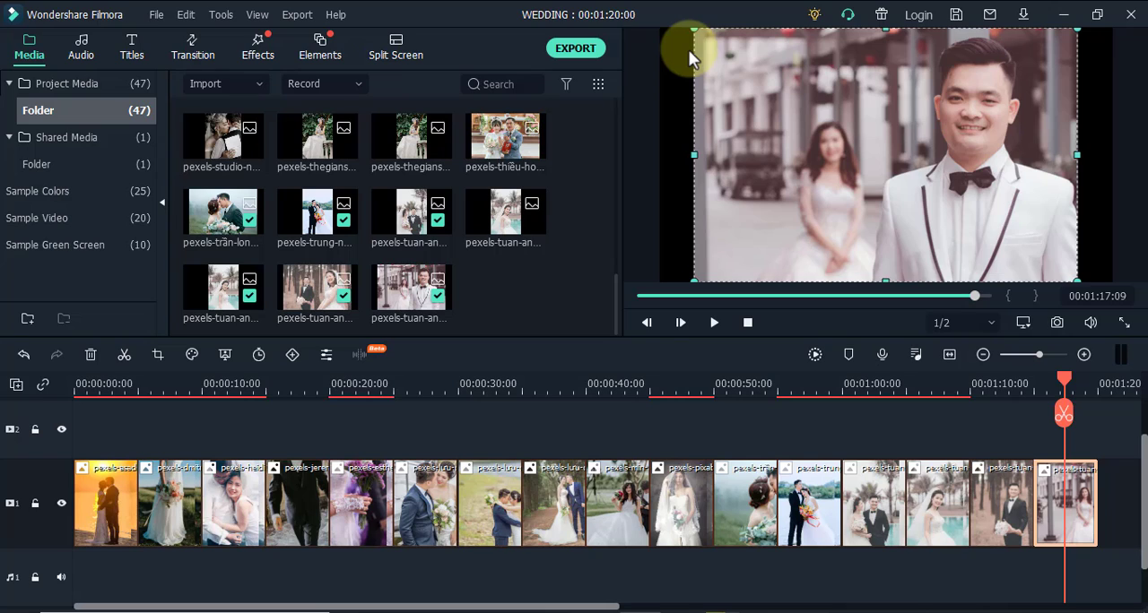
left_click(806, 387)
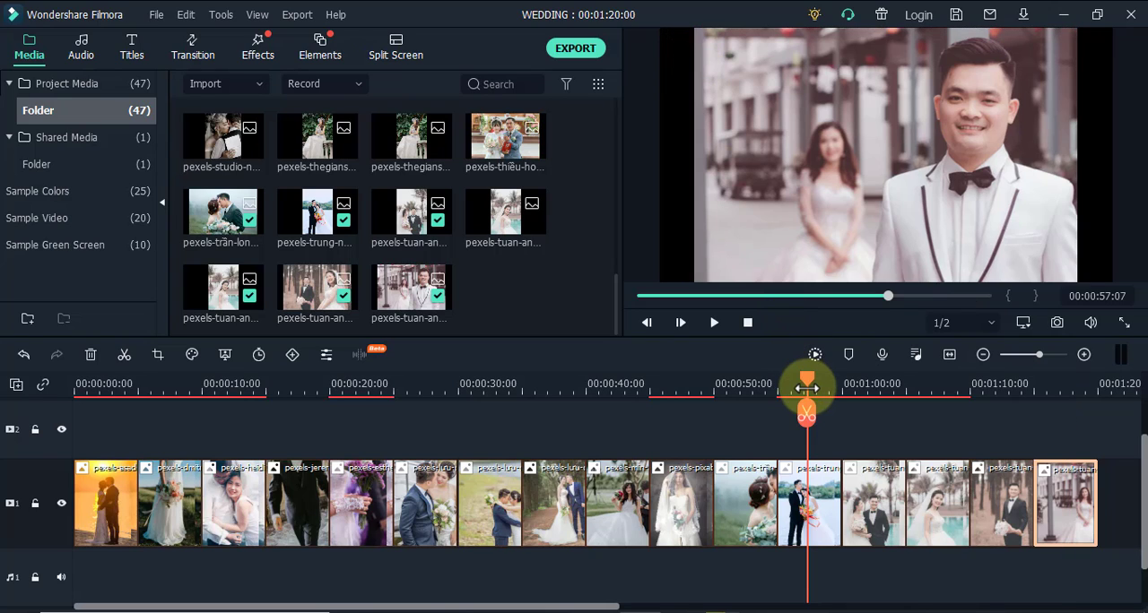
left_click(755, 177)
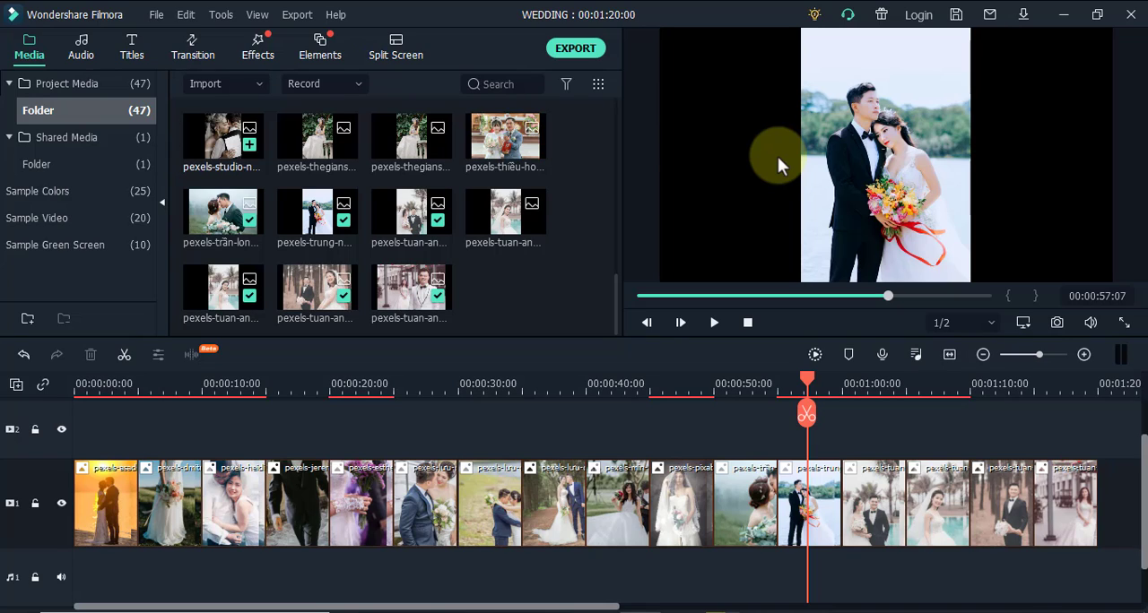
Add the Basic Blur filter to track 2 at the start of the timeline and extend it over the whole slideshow
left_click(256, 55)
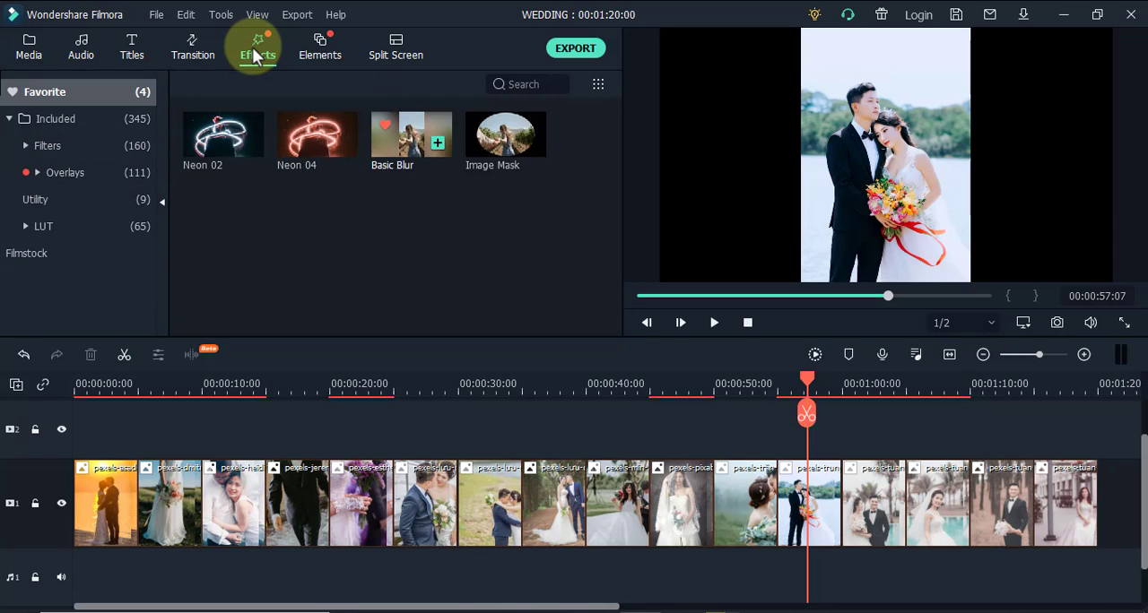
left_click(54, 146)
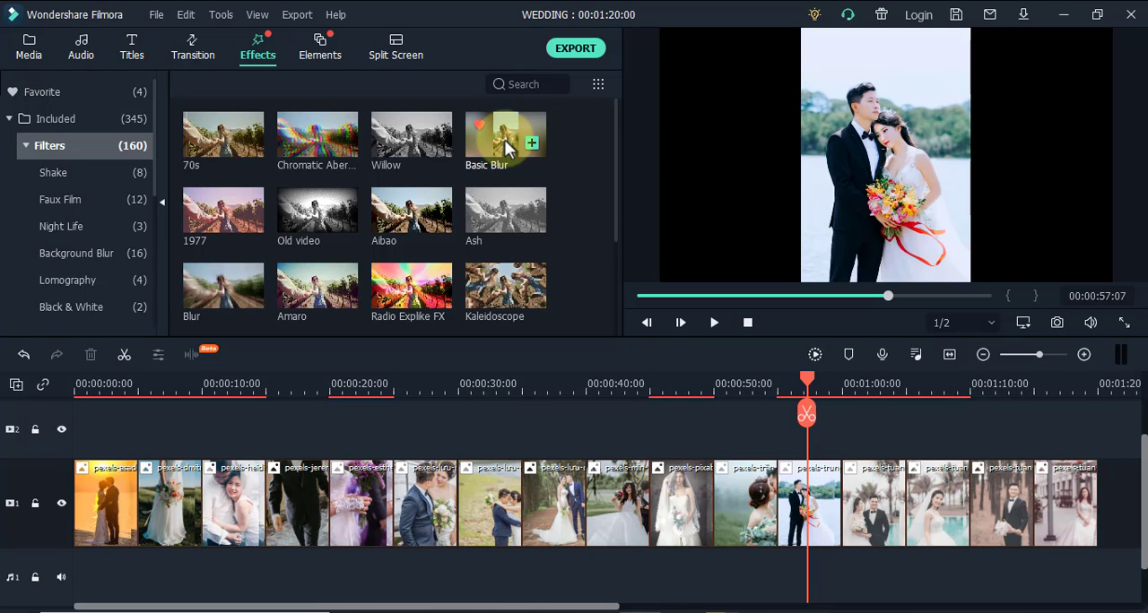
left_click_drag(507, 148, 83, 415)
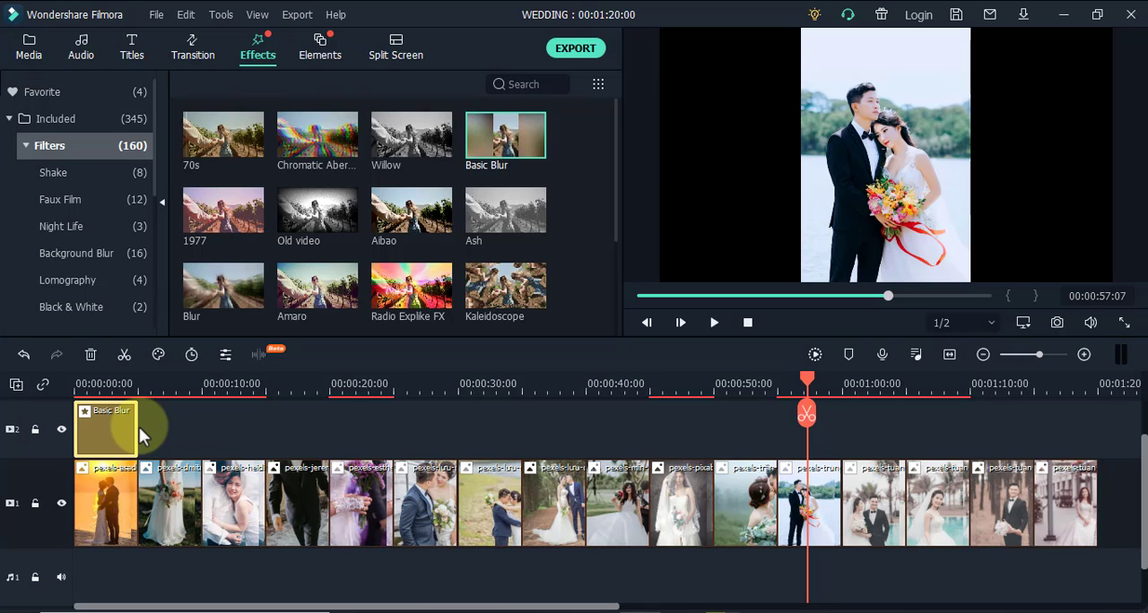
left_click_drag(137, 428, 1091, 420)
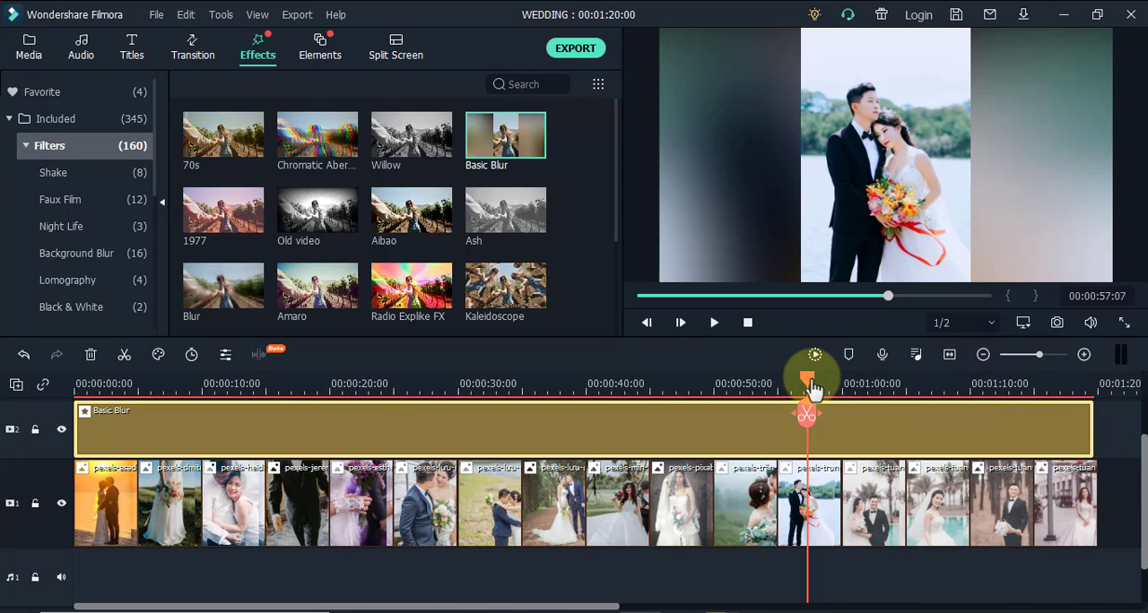
Return to the start of the slideshow and add the Heart transition to both ends of the first photo
left_click_drag(810, 378, 70, 411)
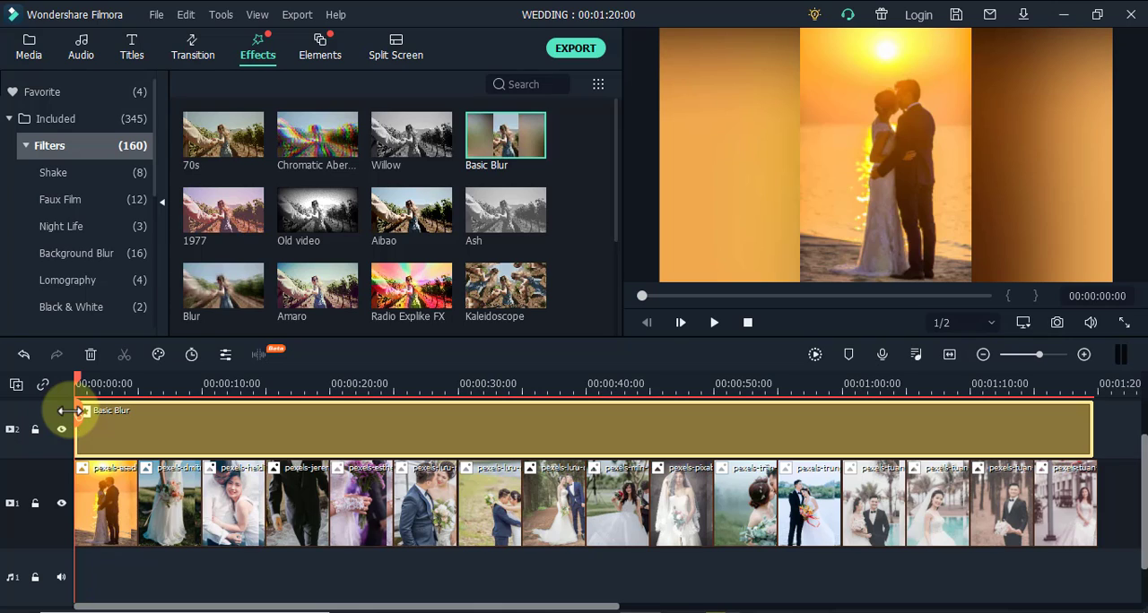
left_click(196, 56)
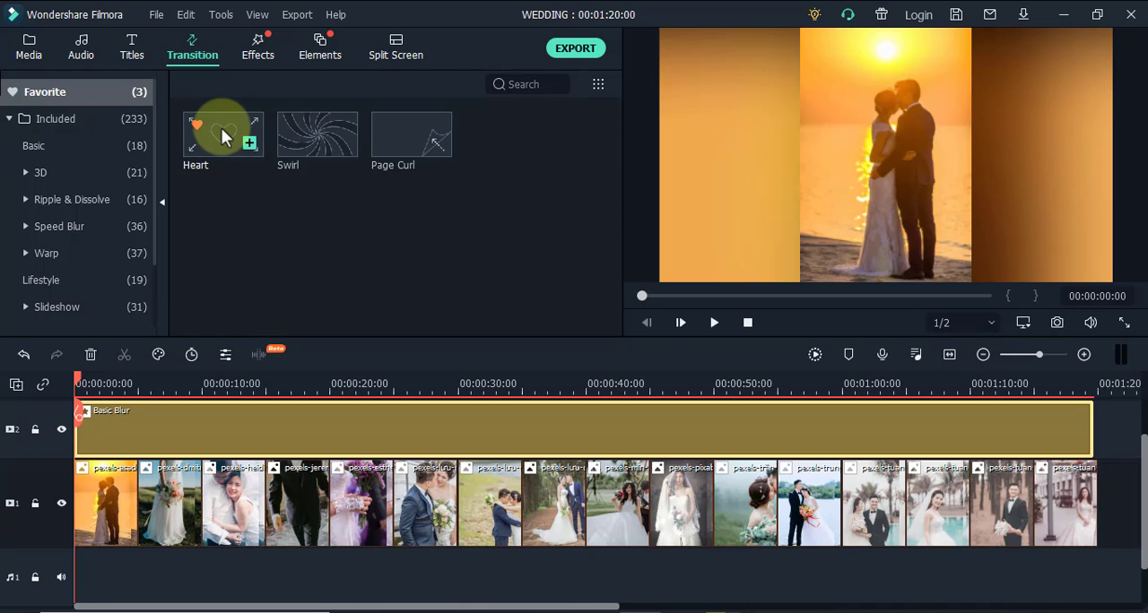
left_click_drag(220, 127, 212, 149)
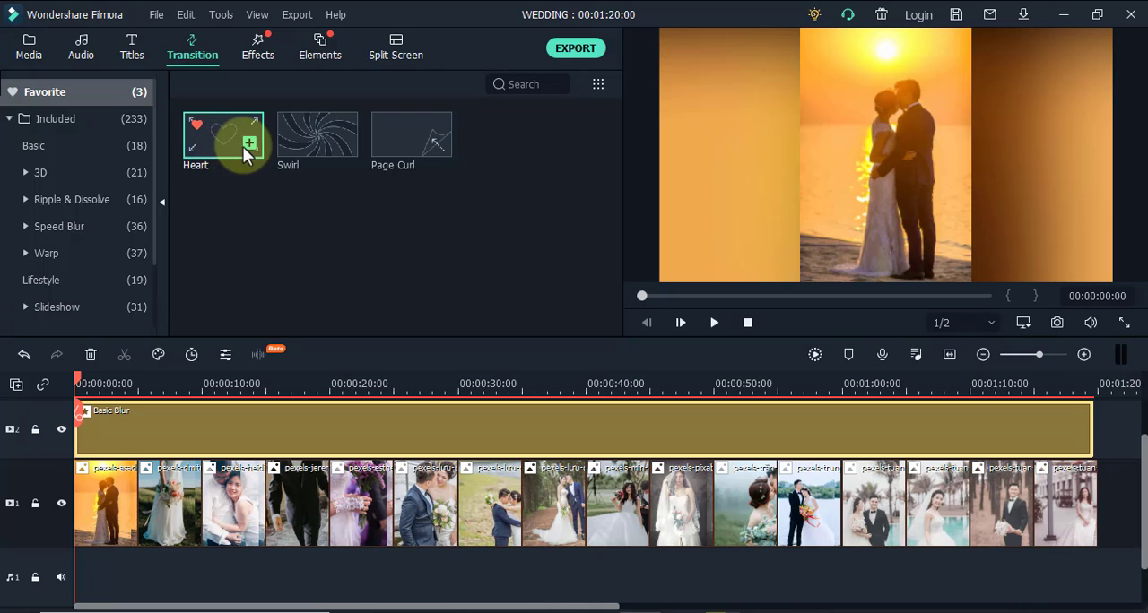
left_click(123, 383)
left_click(109, 501)
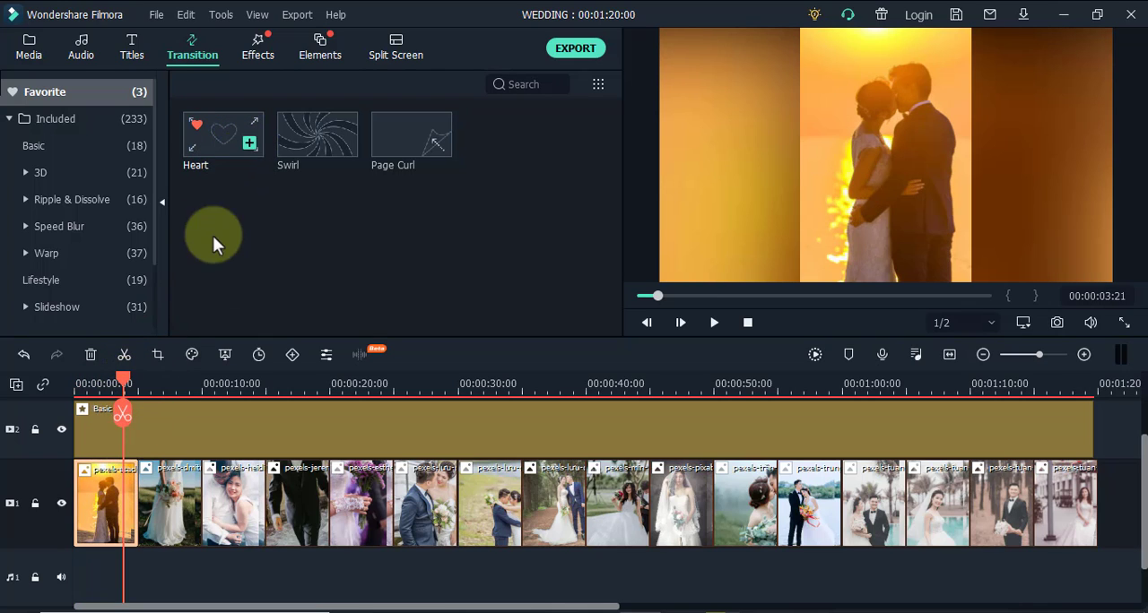
left_click(250, 144)
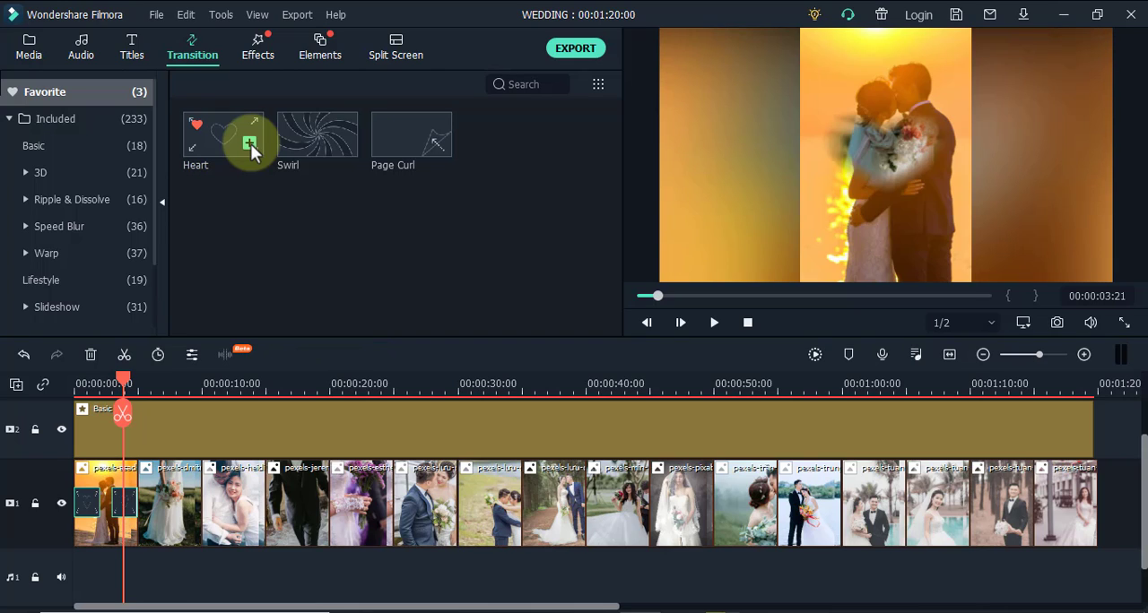
Add Heart transitions from the second photo through the ninth, and Swirl transitions on the six remaining cuts
mouse_move(226, 135)
left_mouse_down()
mouse_move(186, 516)
mouse_move(199, 504)
left_mouse_up()
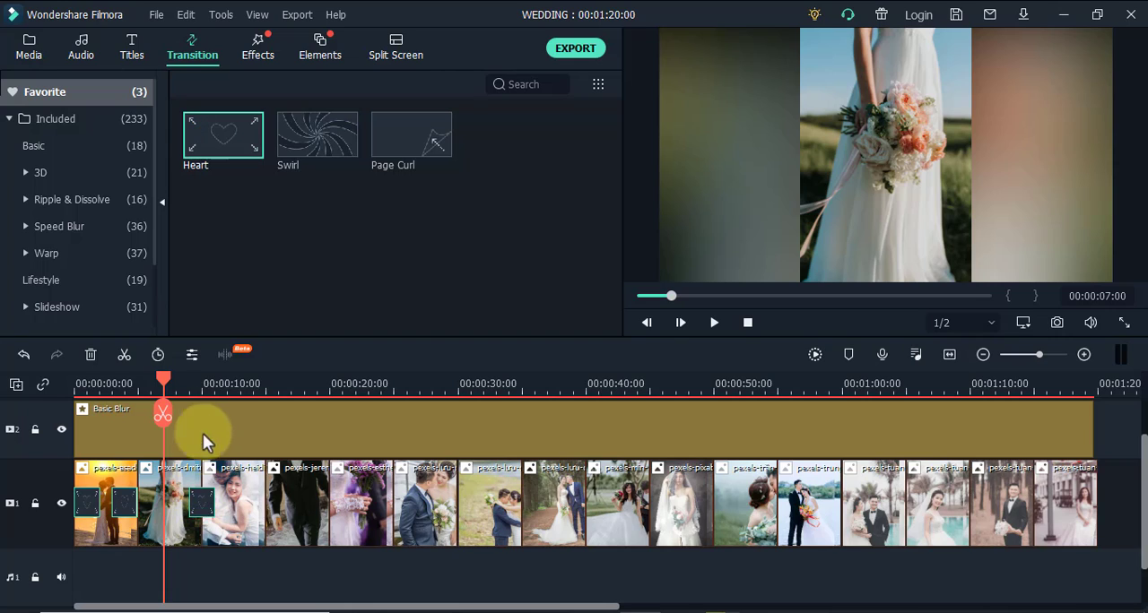
left_click_drag(238, 169, 264, 518)
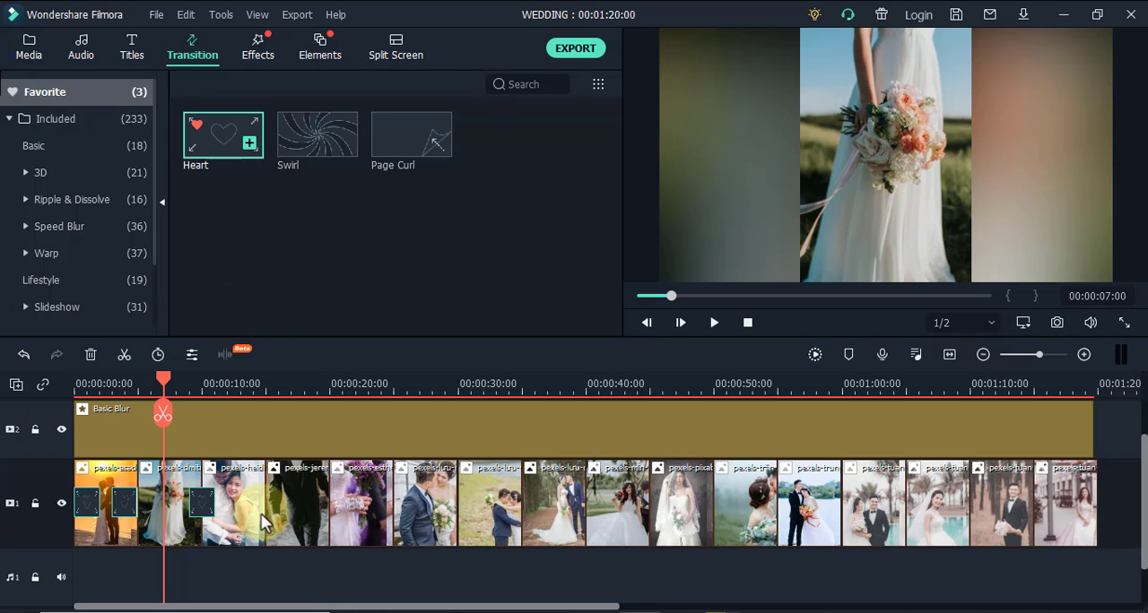
mouse_move(237, 144)
left_mouse_down()
mouse_move(273, 547)
mouse_move(261, 507)
left_mouse_up()
left_click(225, 128)
left_click_drag(328, 541, 487, 461)
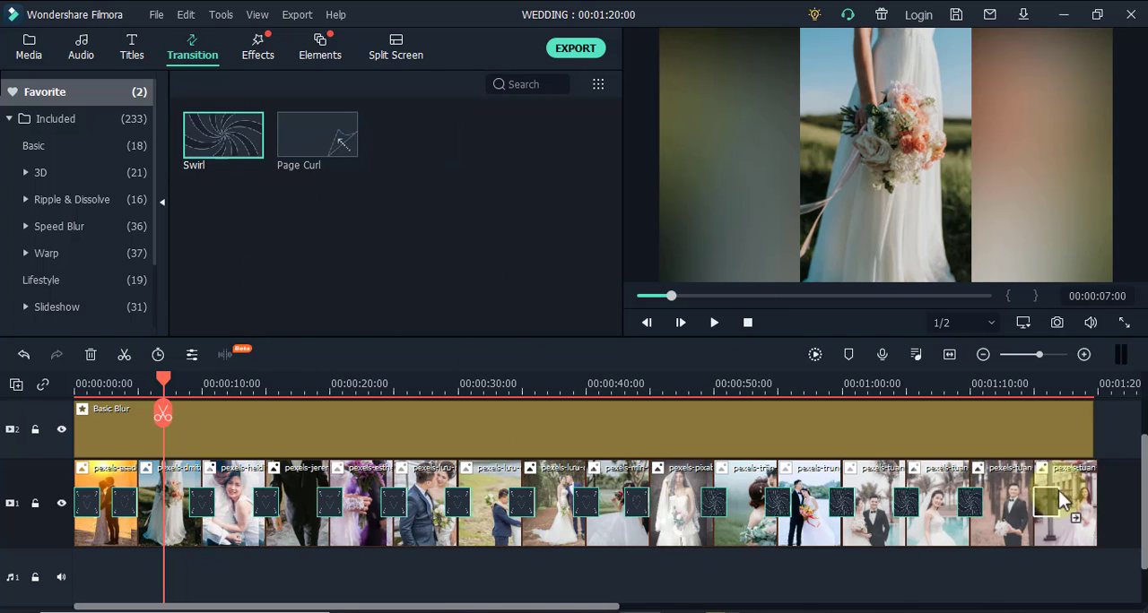
scroll(333, 508, "right", 3)
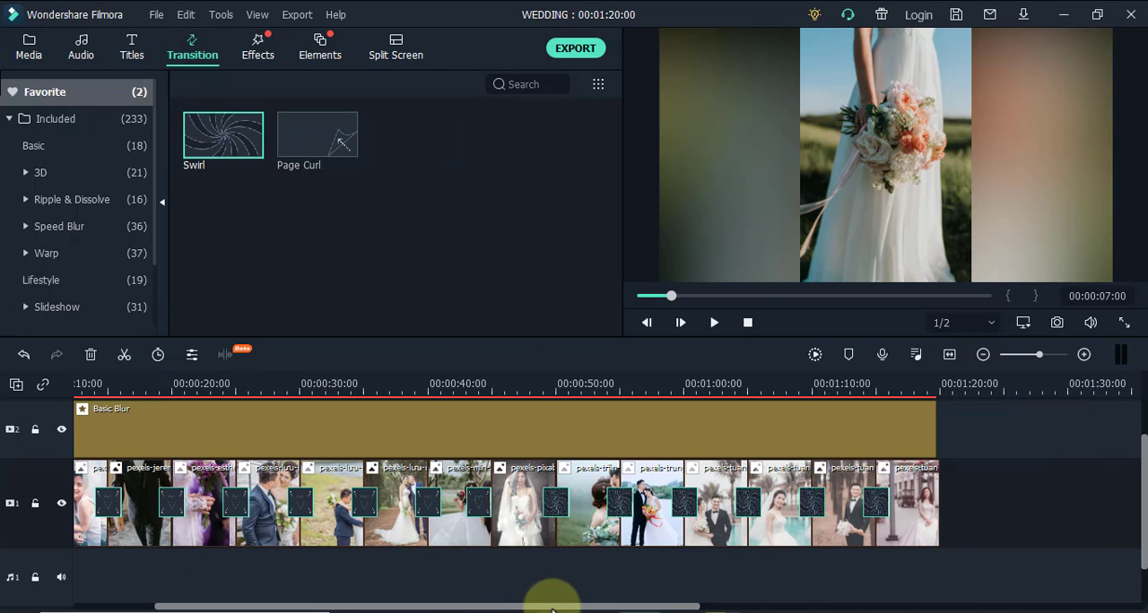
left_click_drag(551, 610, 359, 587)
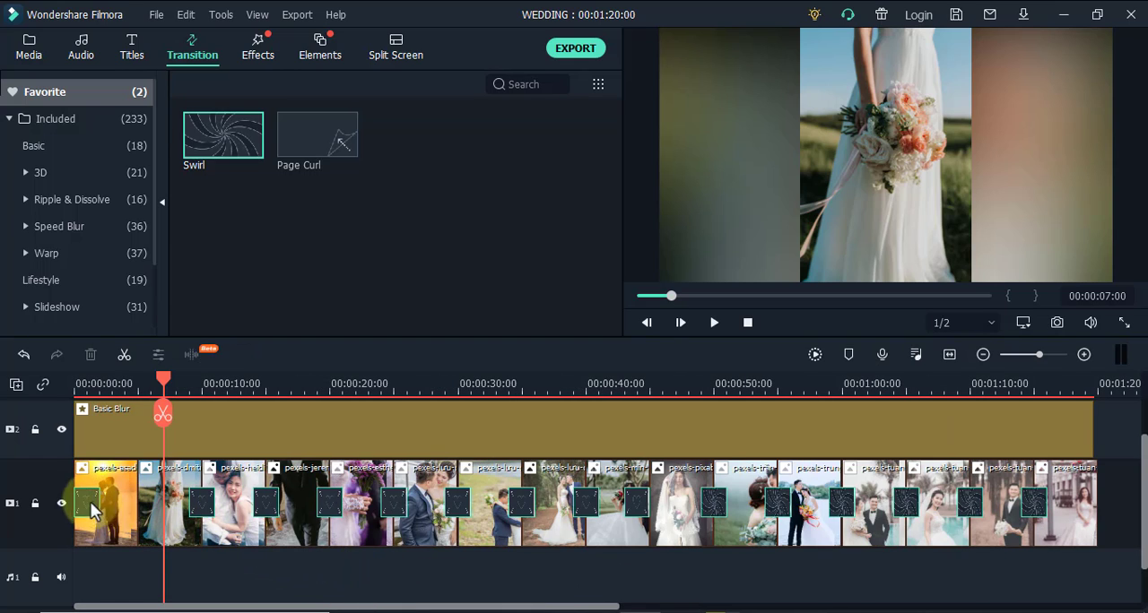
Replace the first photo's two Heart transitions with one centred on the cut to the second photo, and preview from the start
left_click_drag(88, 504, 134, 507)
left_click_drag(162, 385, 75, 393)
left_click(714, 322)
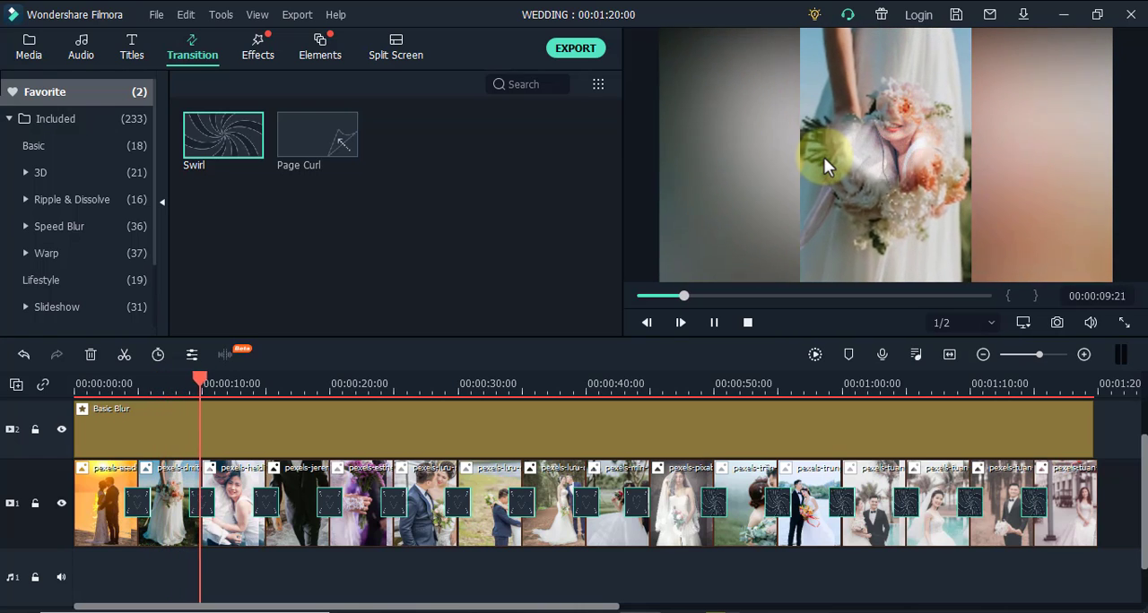
key("space")
scroll(418, 478, "down", 1)
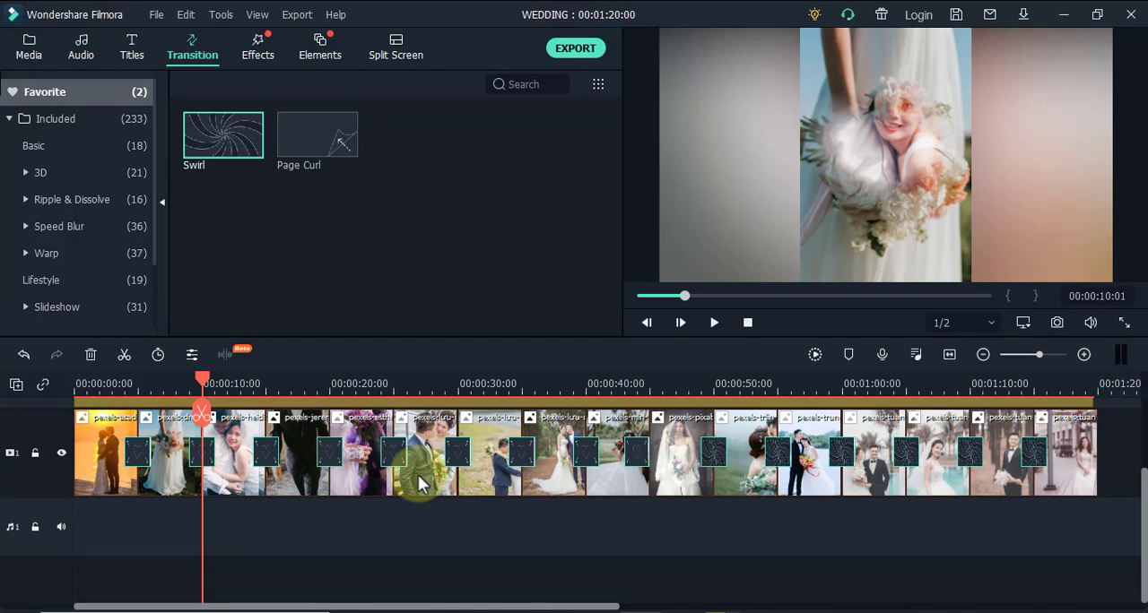
scroll(419, 484, "up", 1)
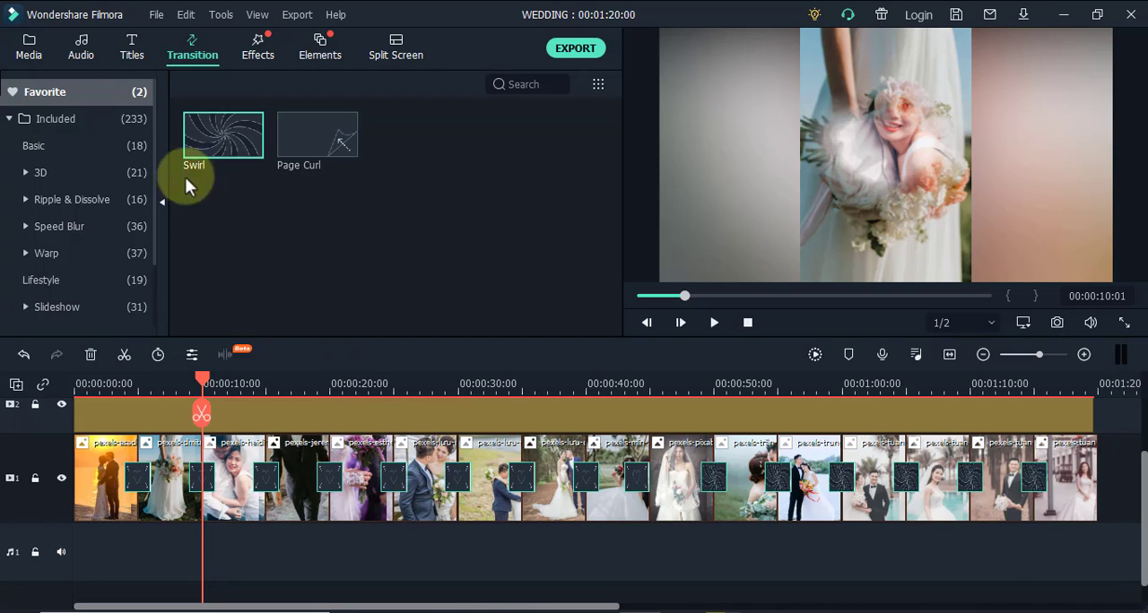
Add the song Called Upon - Silent Partner from My Music at the start of audio track 1 and preview it
left_click(83, 52)
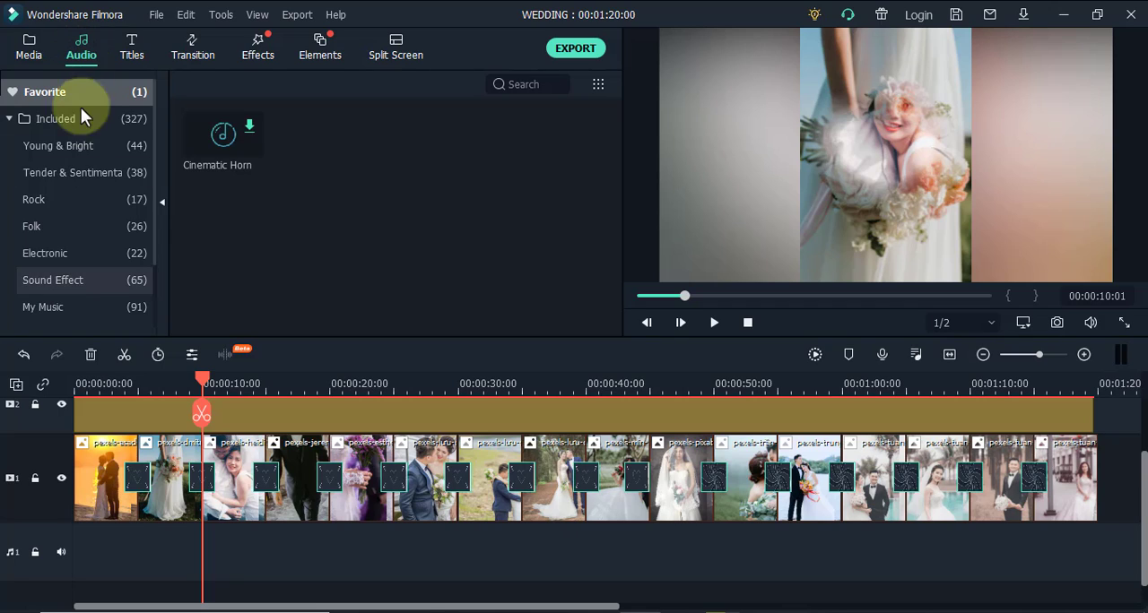
left_click(67, 316)
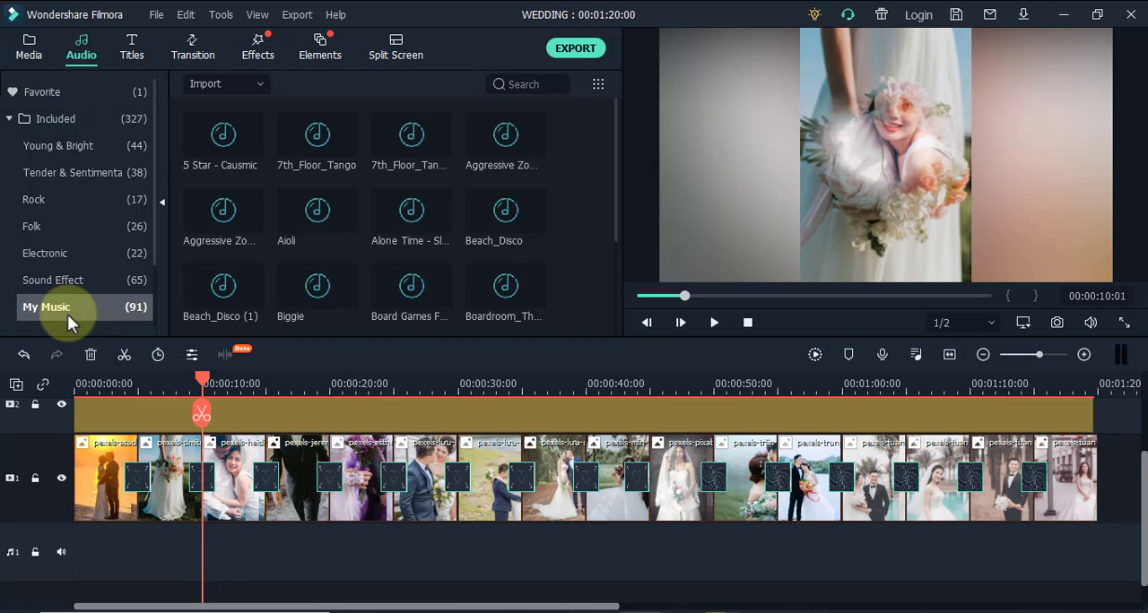
mouse_move(200, 307)
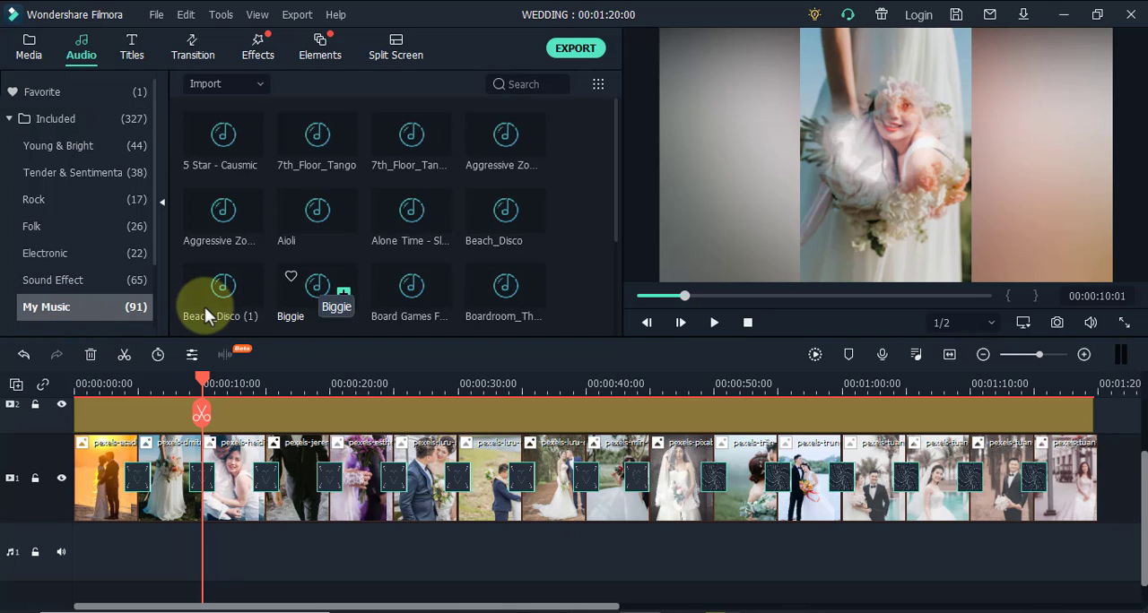
scroll(358, 283, "down", 2)
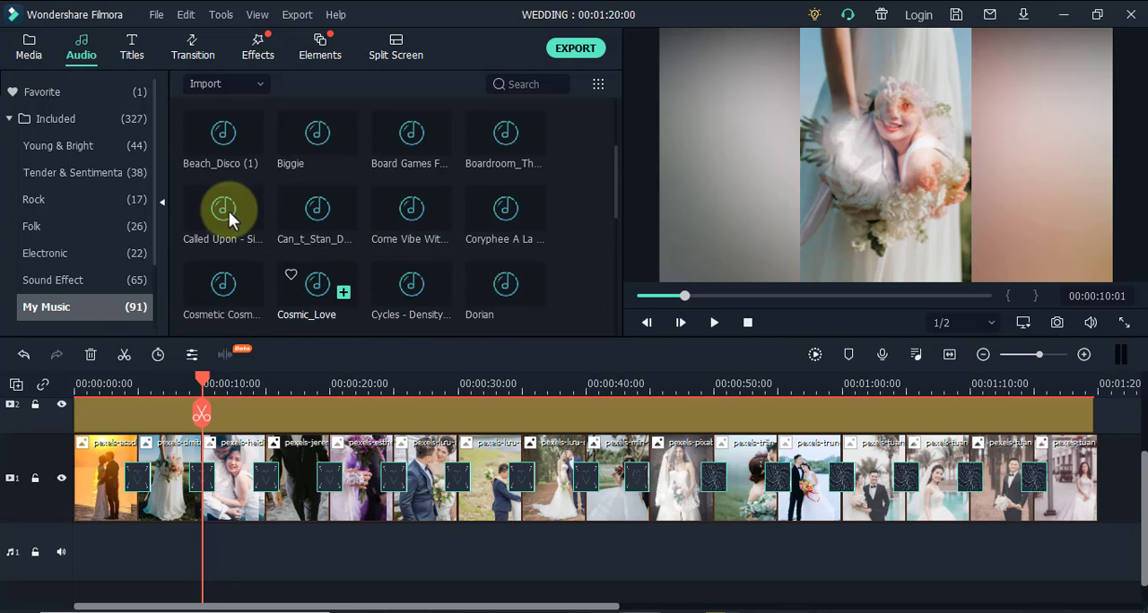
left_click_drag(223, 209, 61, 554)
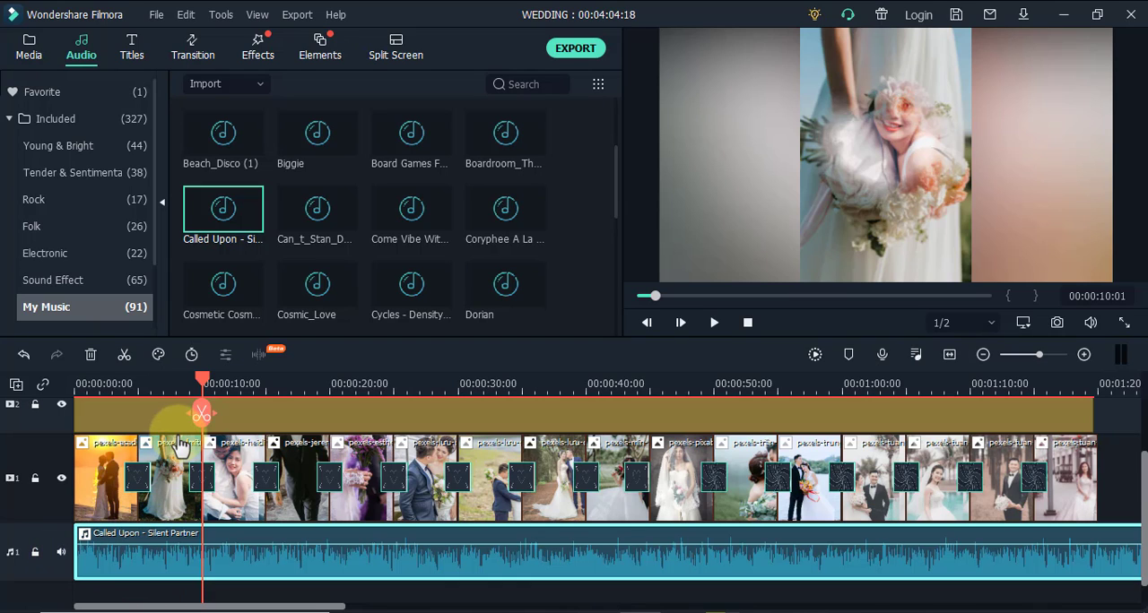
left_click_drag(202, 381, 59, 401)
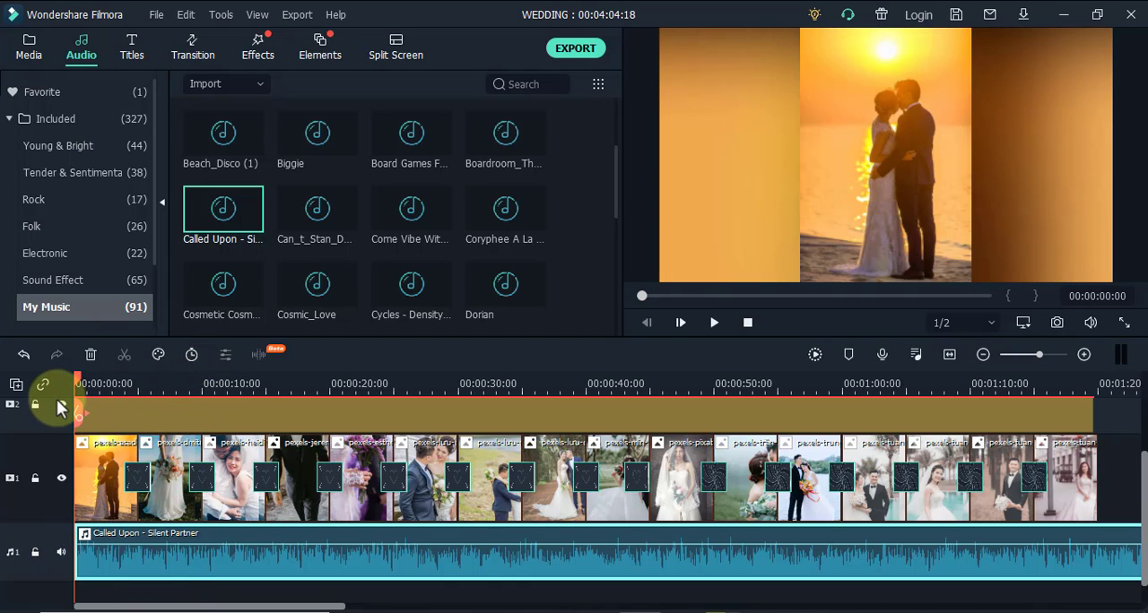
key("space")
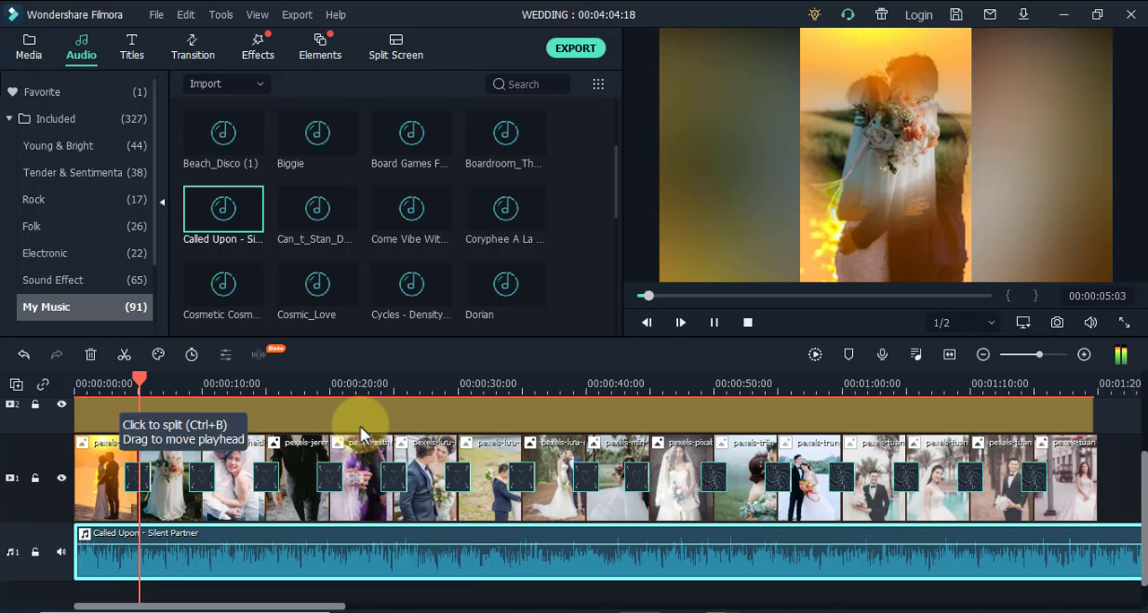
key("space")
Split the music at the end of the last photo, 00:01:20:00, and delete the remaining part
left_click_drag(146, 377, 1099, 446)
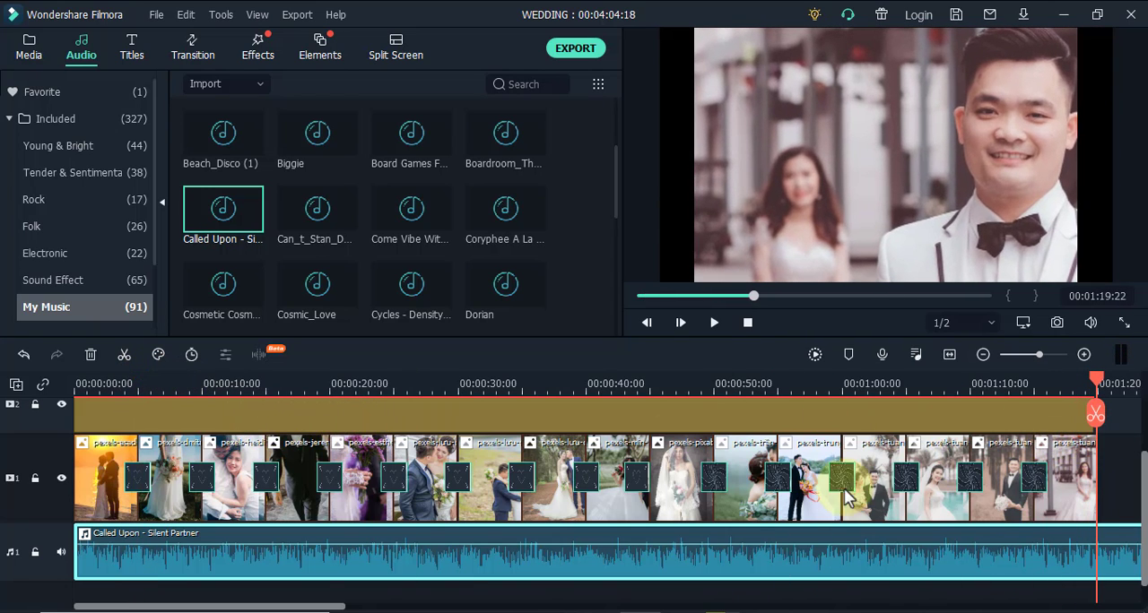
left_click_drag(269, 599, 362, 606)
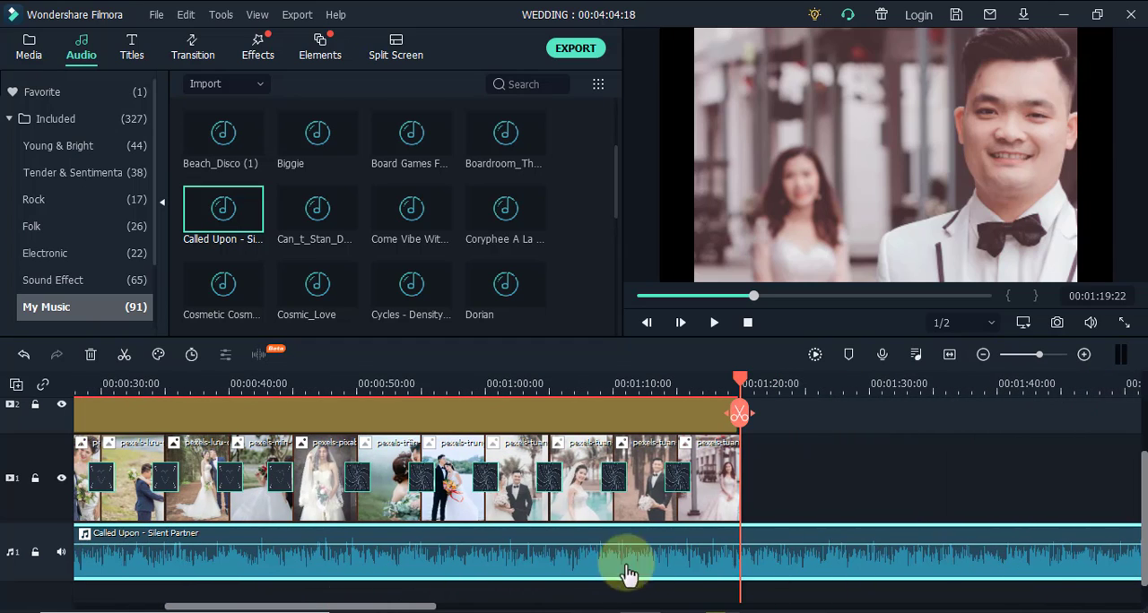
left_click(743, 376)
left_click(742, 411)
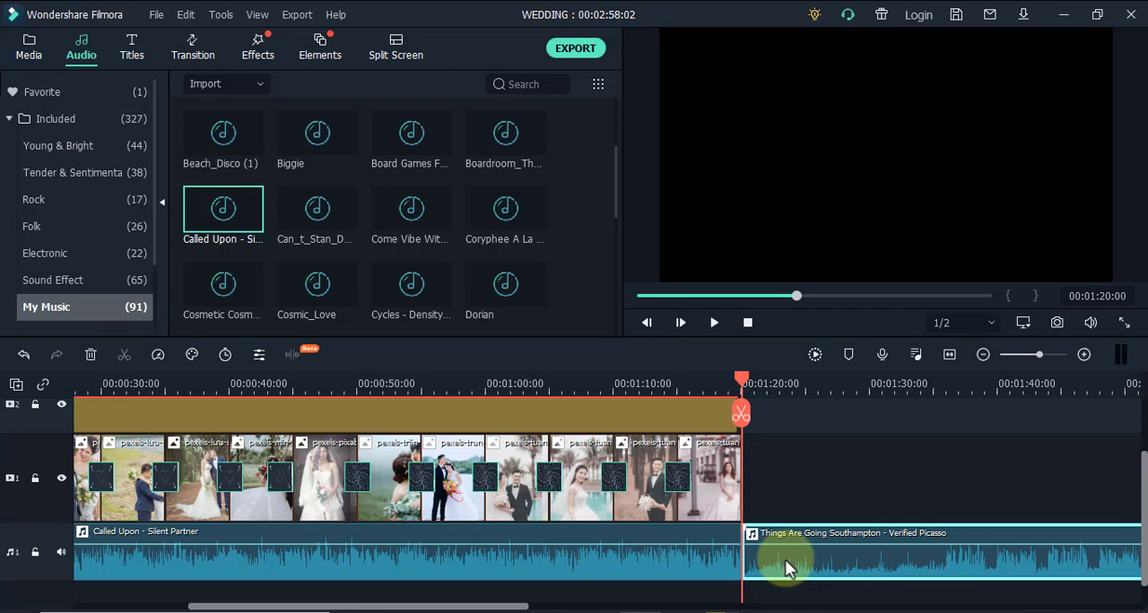
key("Delete")
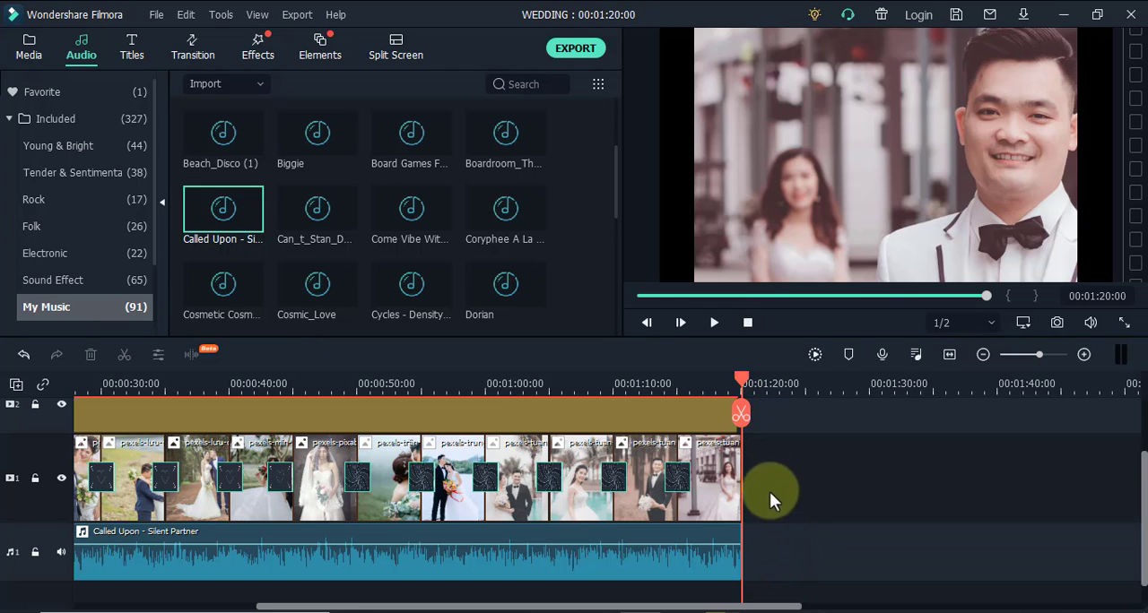
Extend the Basic Blur filter to the end of the last photo, and shift all clips and the music 3 seconds later
left_click_drag(746, 388, 739, 415)
left_click(731, 417)
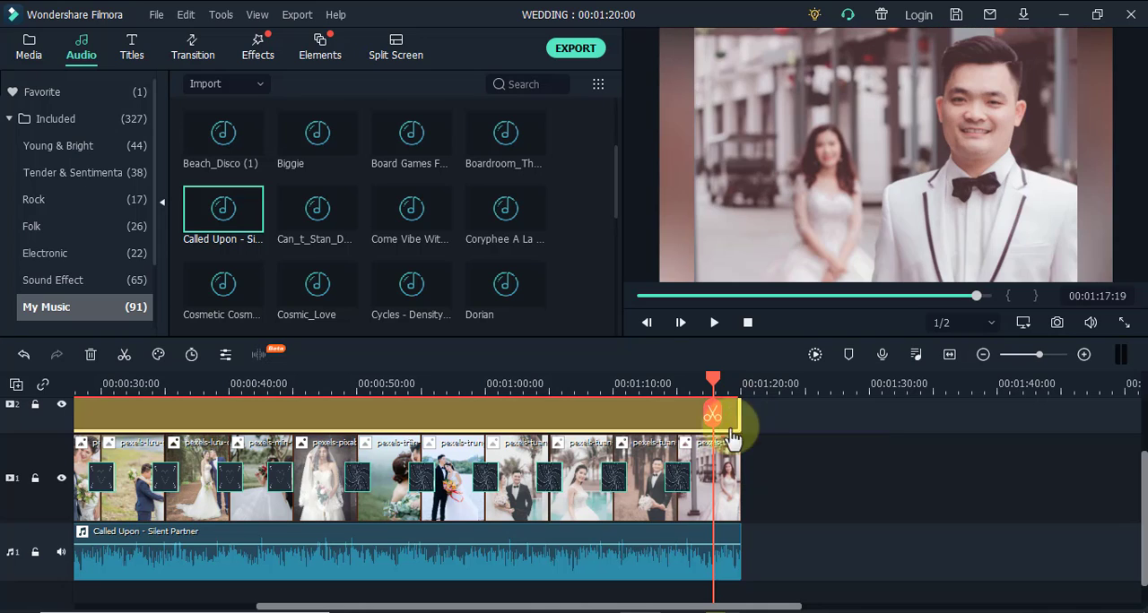
left_click_drag(618, 607, 350, 604)
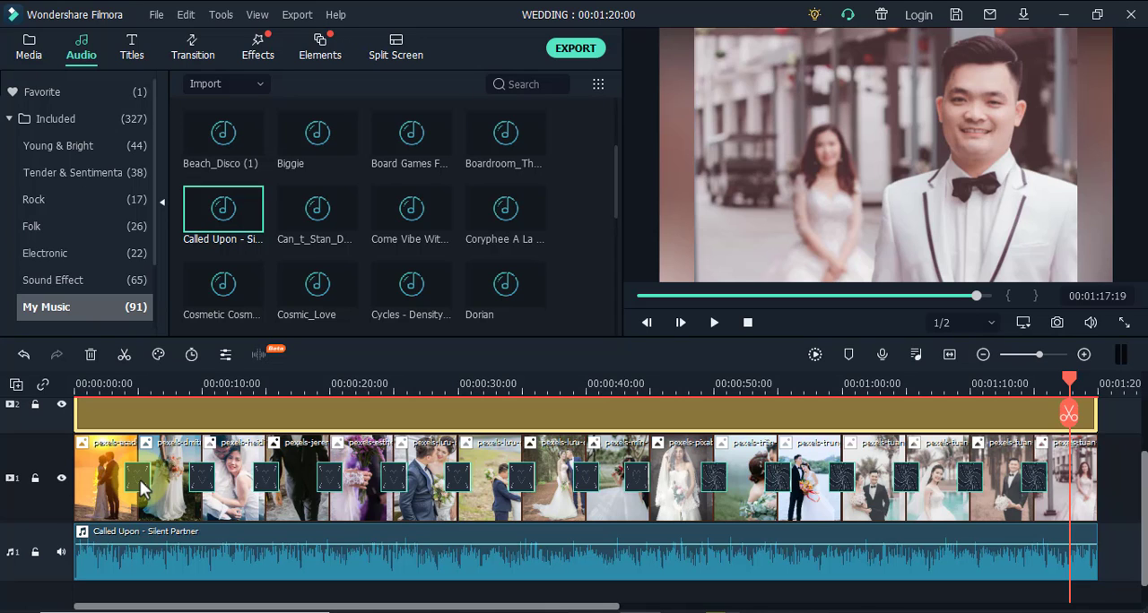
key("ctrl+a")
left_click_drag(160, 416, 199, 428)
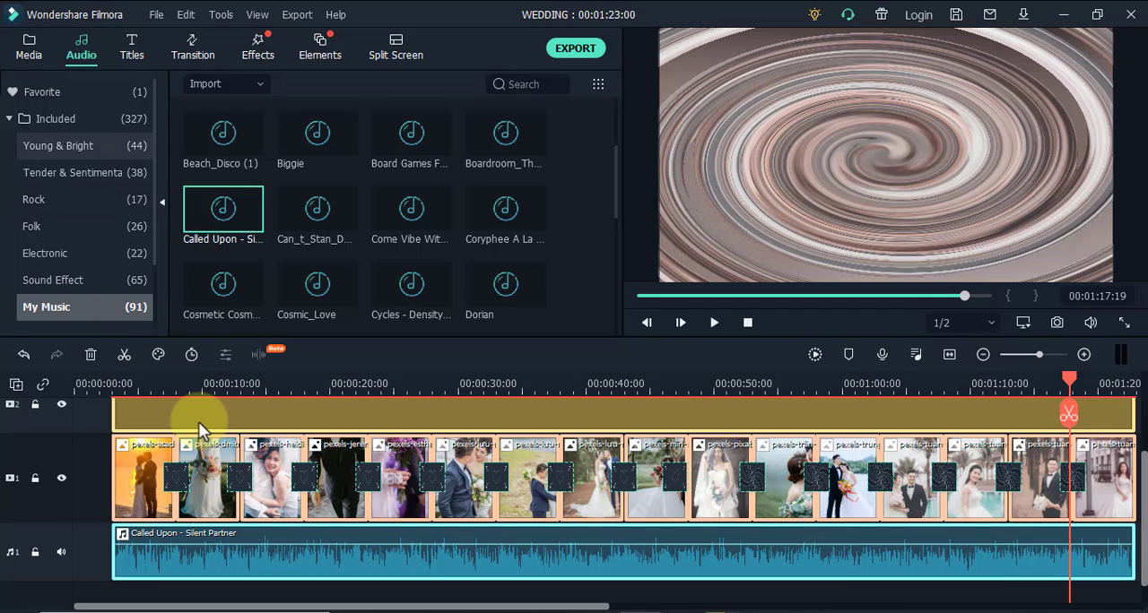
Add the Opener 25 title at the start of track 3
left_click(158, 376)
left_click(86, 381)
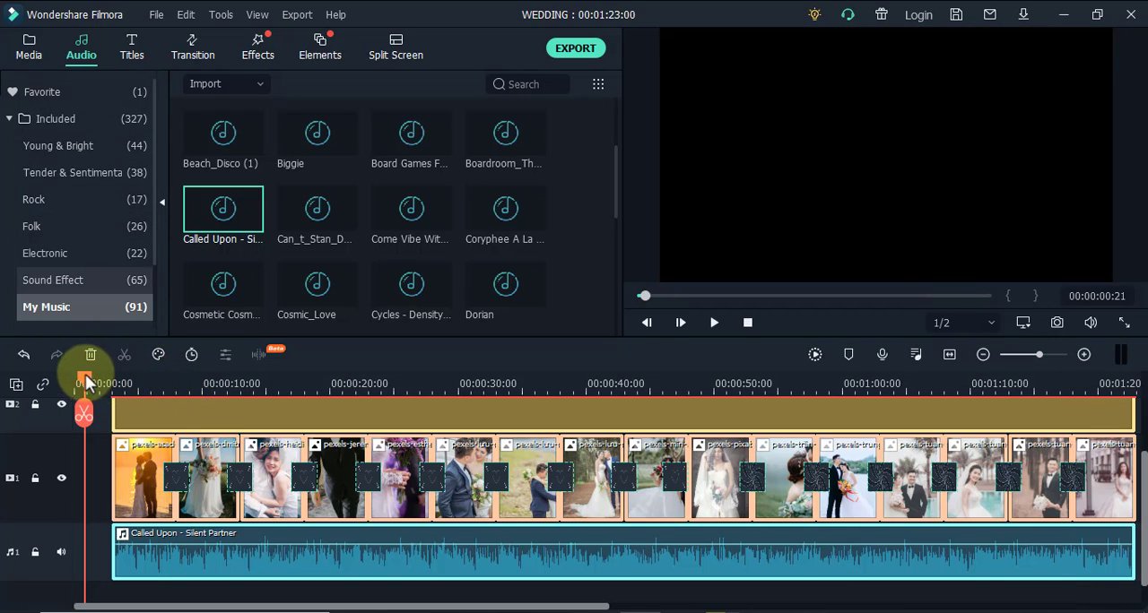
left_click(130, 52)
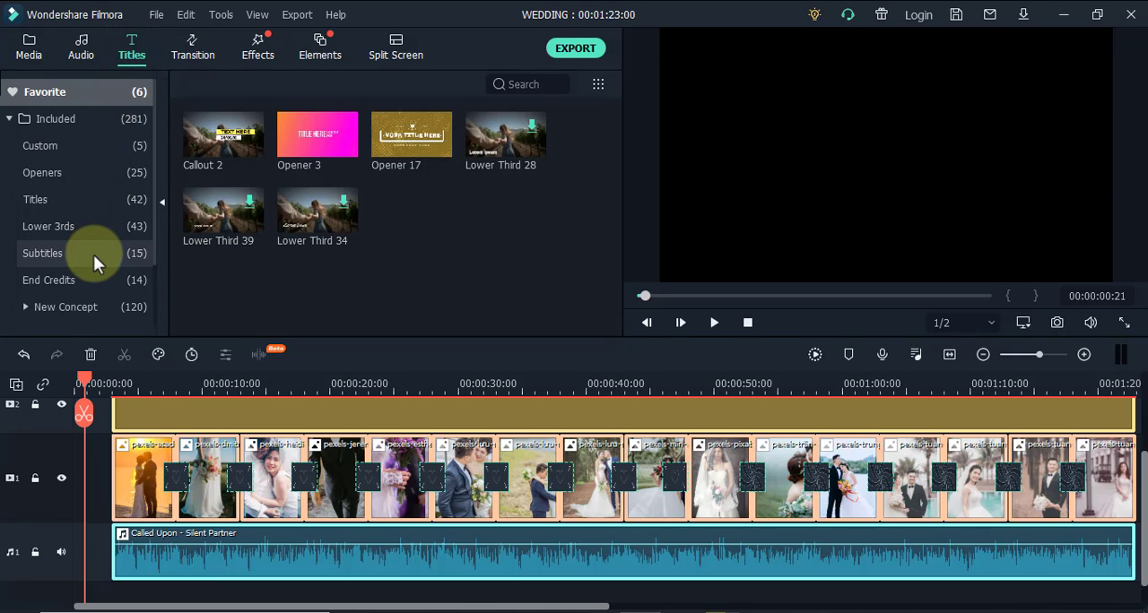
left_click(55, 175)
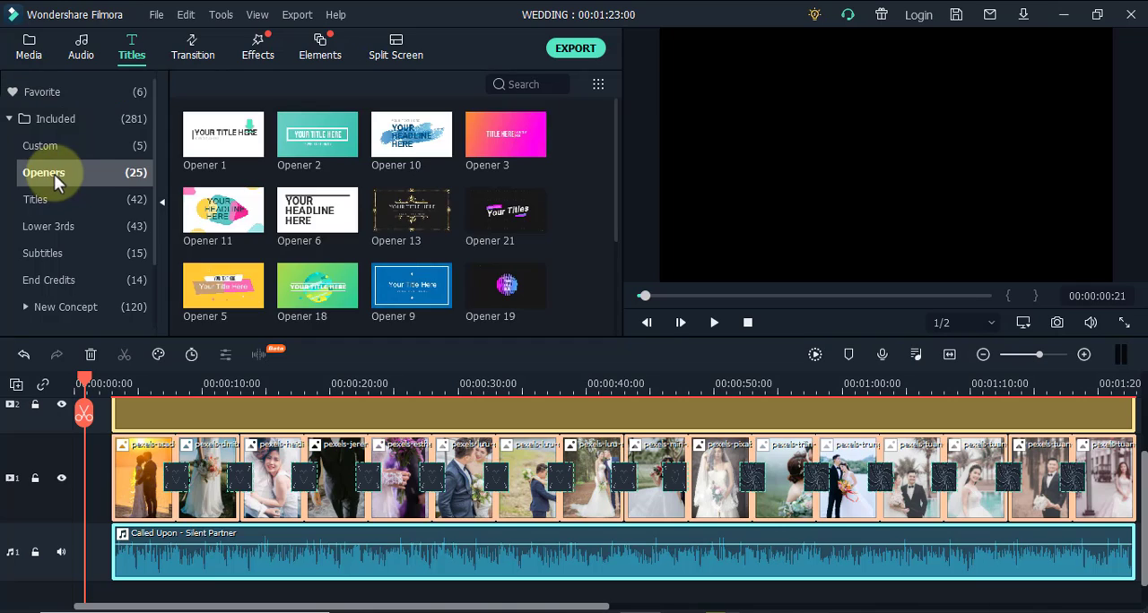
scroll(405, 250, "down", 5)
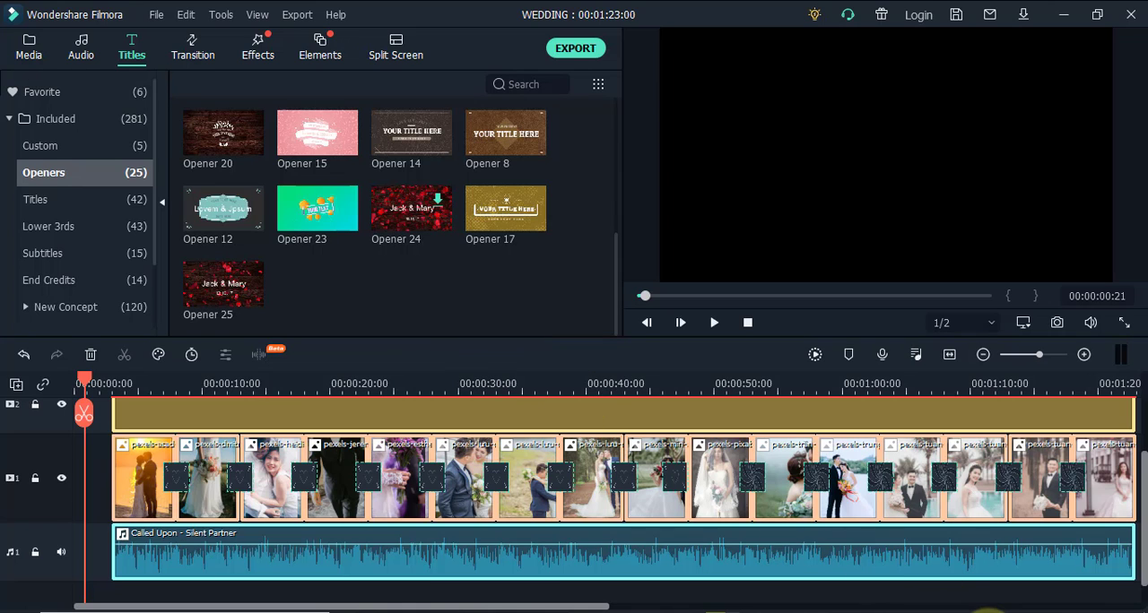
left_click(988, 612)
left_click(247, 294)
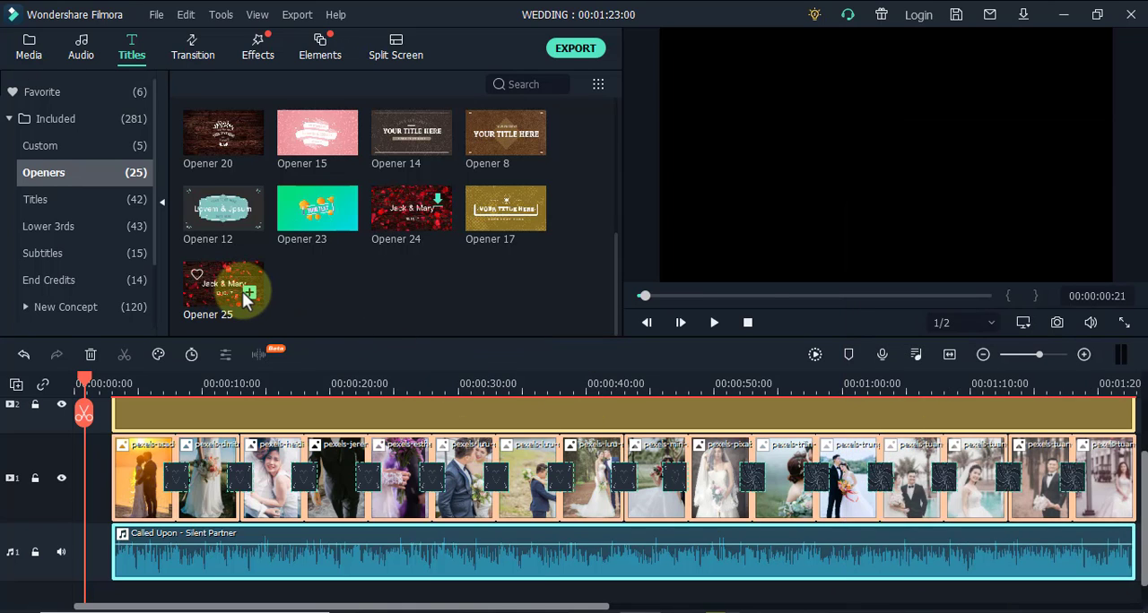
left_click_drag(131, 410, 100, 402)
Play the opener from the start of the timeline and select its title group in the preview
left_click(71, 383)
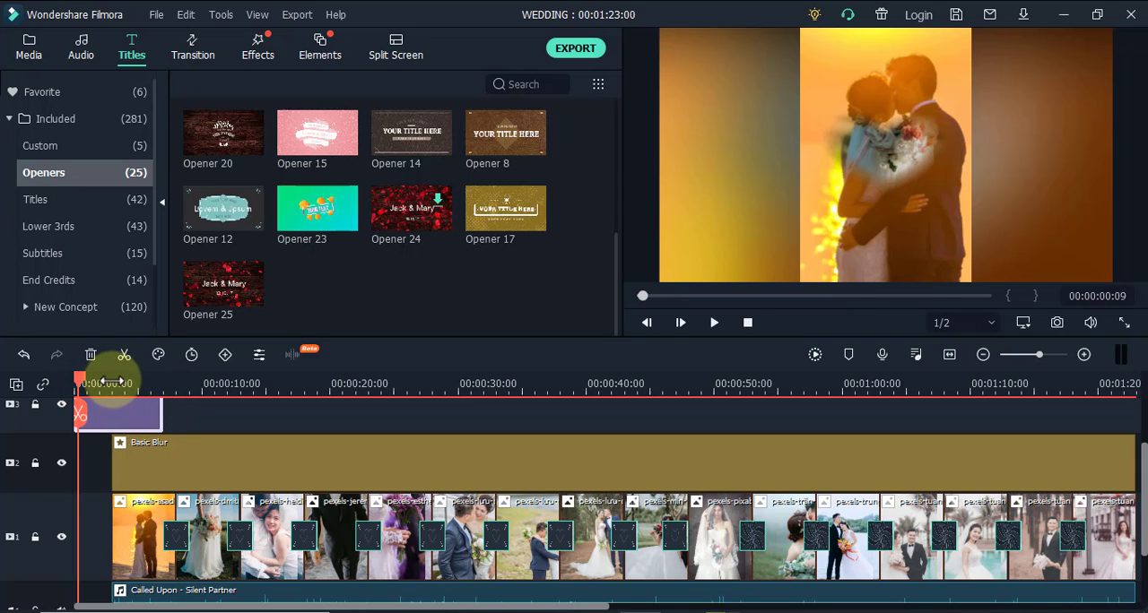
key("space")
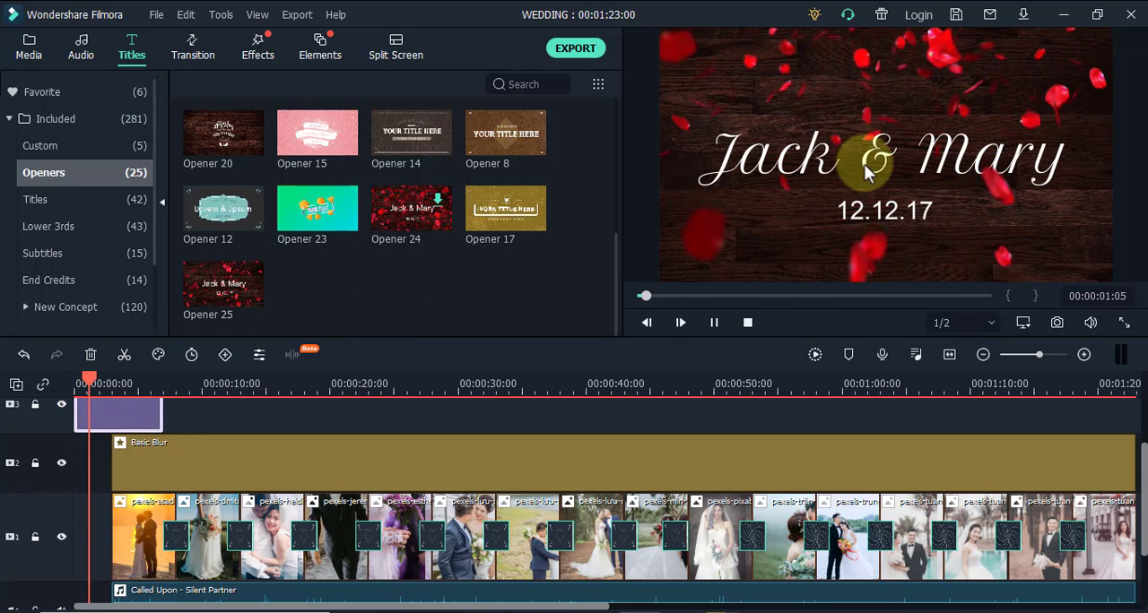
left_click(866, 172)
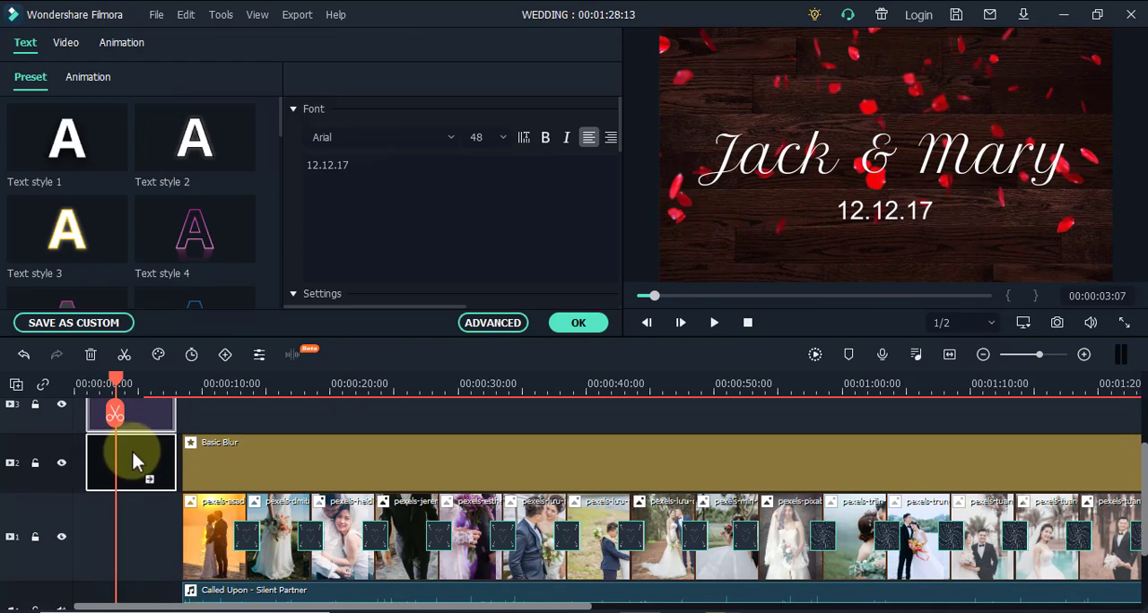
Move the Opener 25 title to track 1 before the first photo, and shift the blur, photos and music to meet its end
left_click_drag(132, 452, 123, 512)
double_click(300, 447)
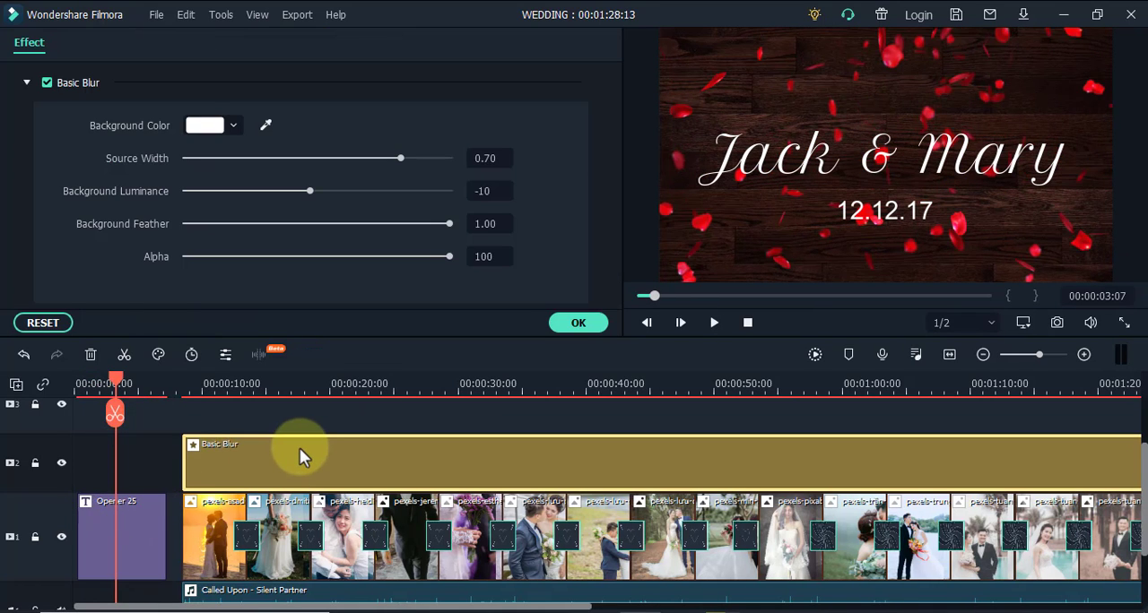
left_click(344, 537)
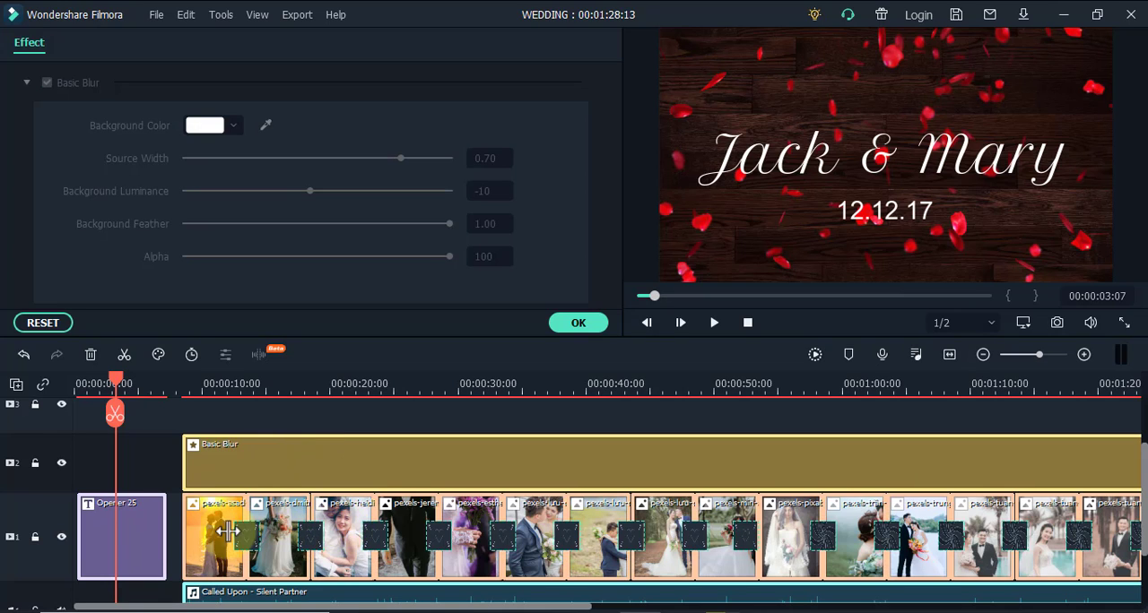
left_click(136, 542)
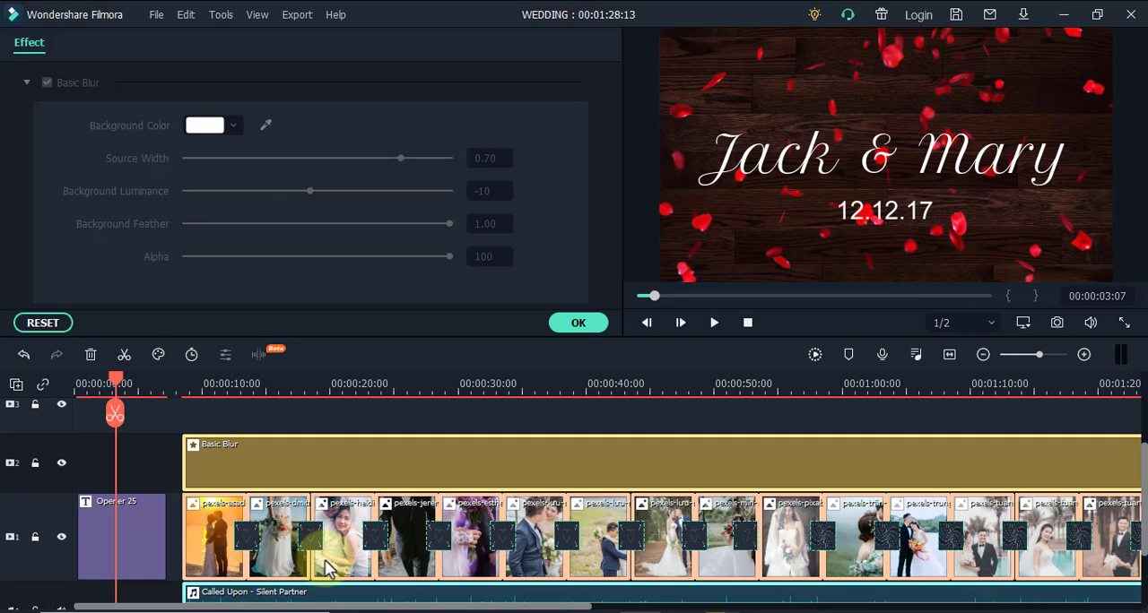
left_click_drag(305, 565, 312, 562)
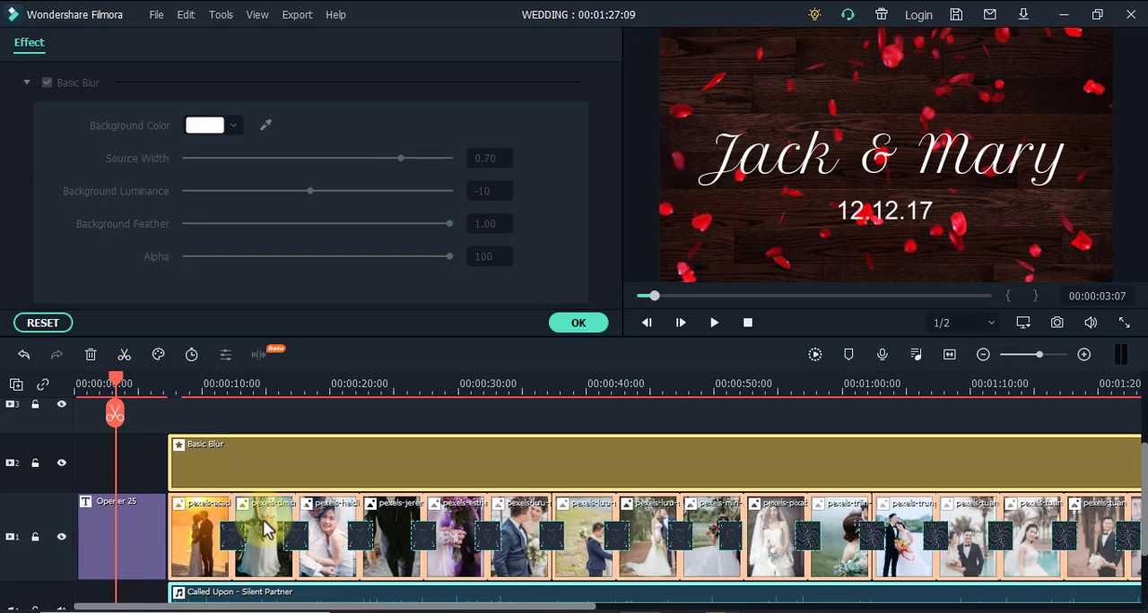
Play the opener through to the first photo, and trim the end of the title to a length of about 3 seconds
left_click_drag(118, 382, 77, 385)
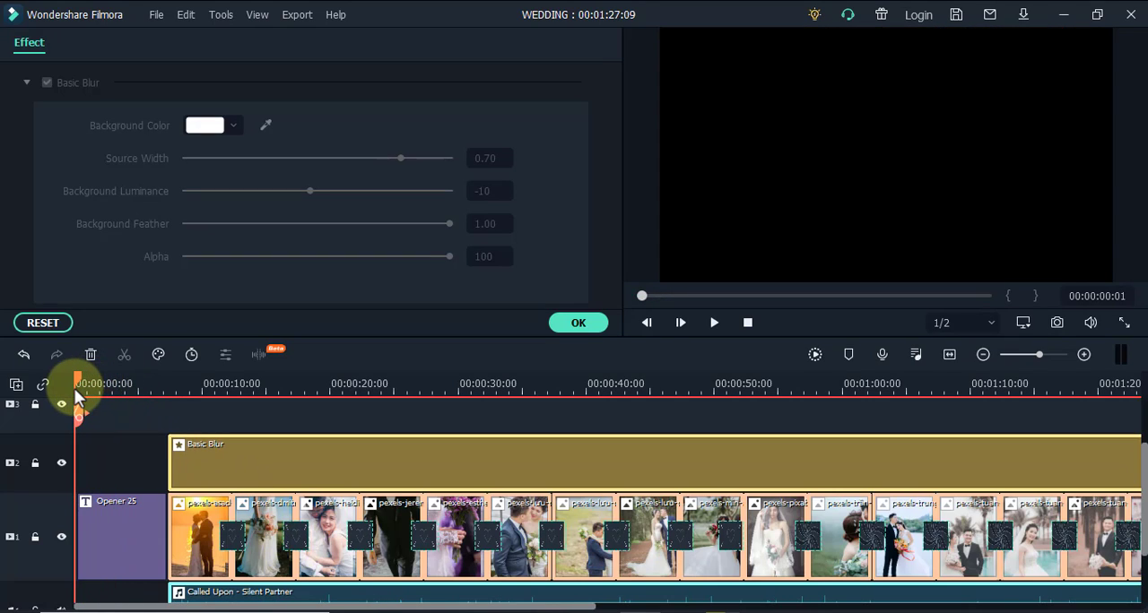
key("space")
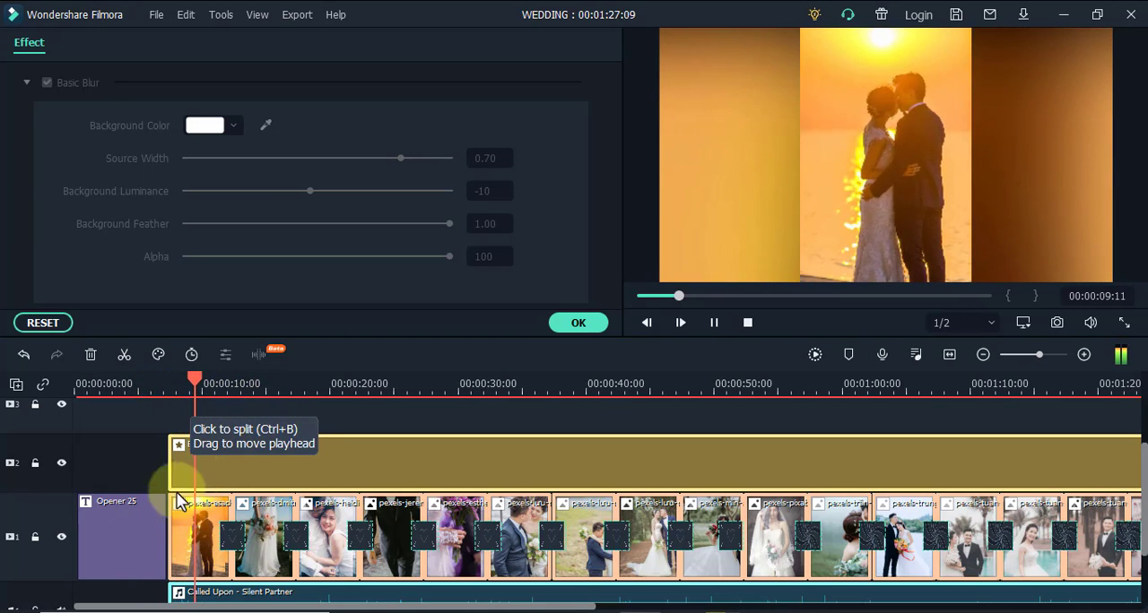
double_click(141, 523)
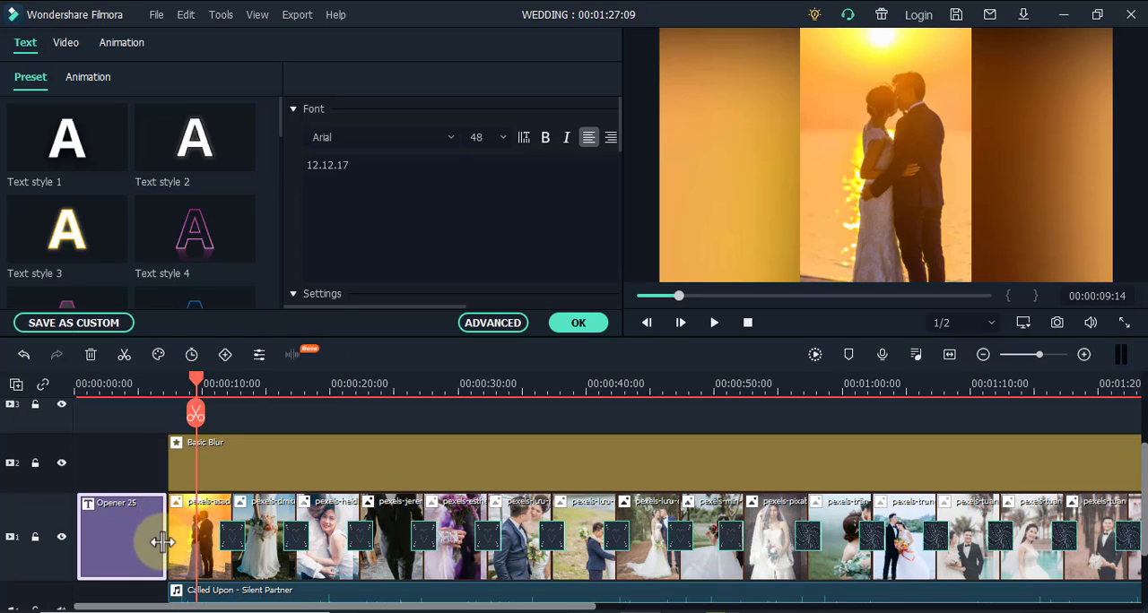
left_click_drag(163, 541, 102, 533)
left_click_drag(194, 411, 78, 409)
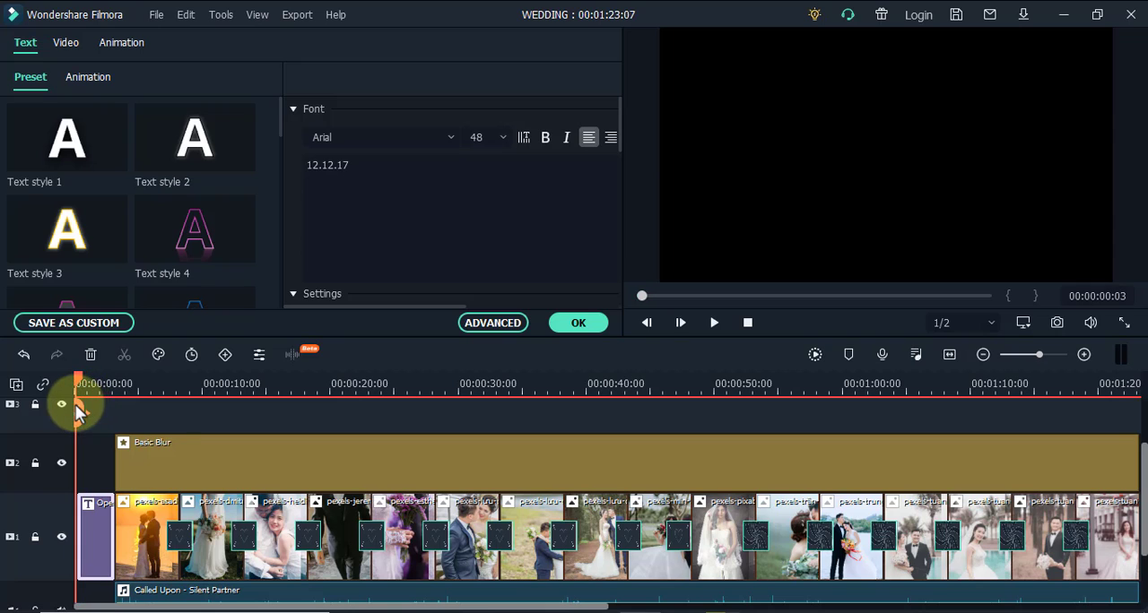
key("End")
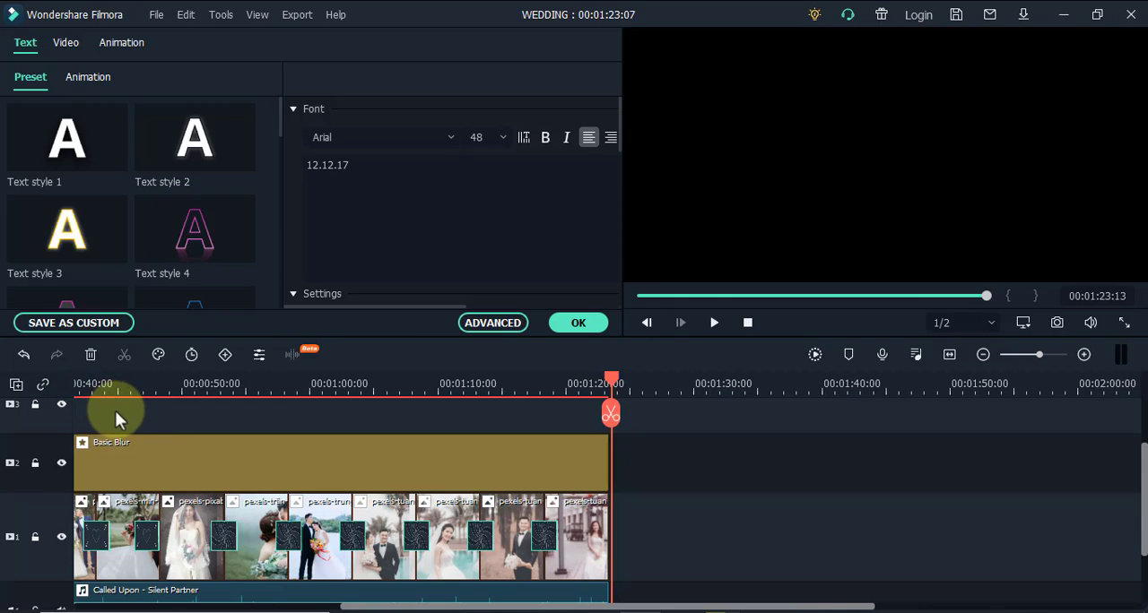
left_click_drag(525, 600, 155, 602)
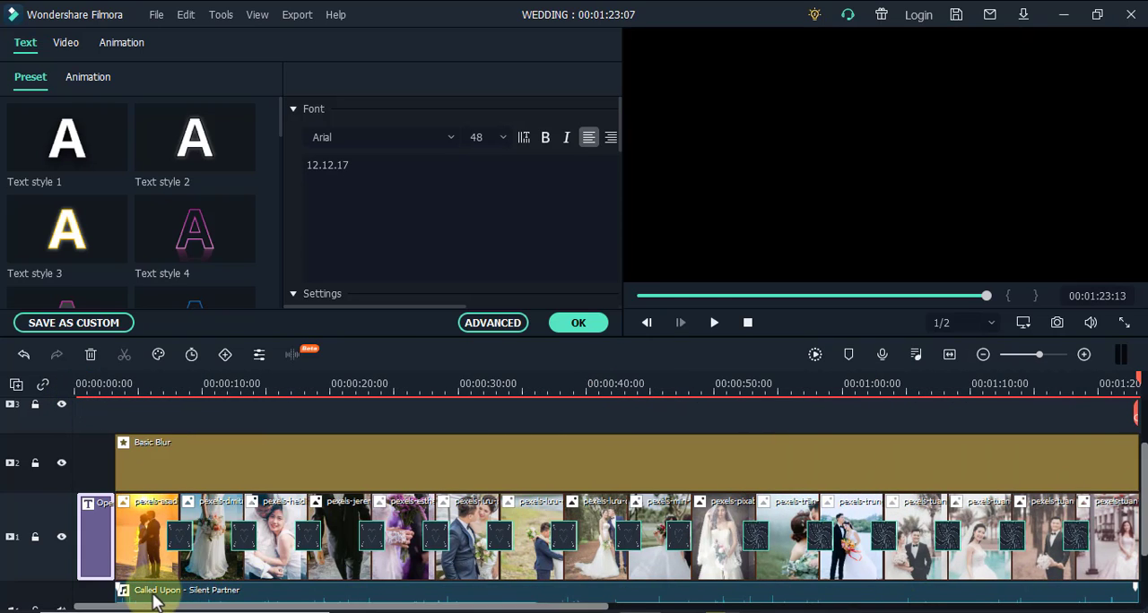
Replace the date line in the opening title with the text "Welcome"
left_click(88, 385)
left_click(905, 212)
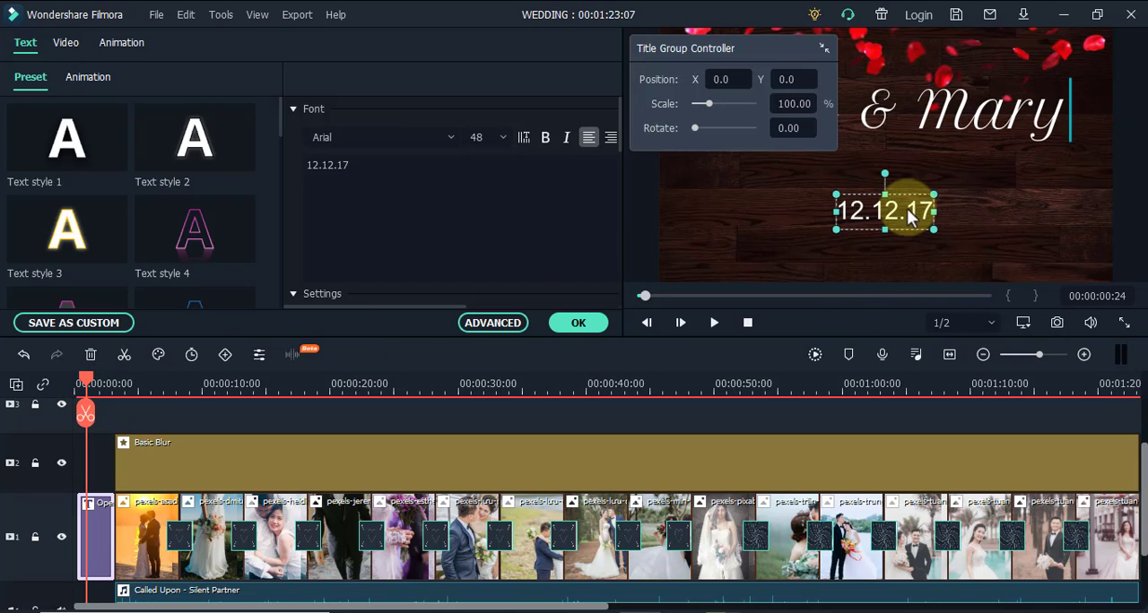
left_click_drag(356, 167, 302, 165)
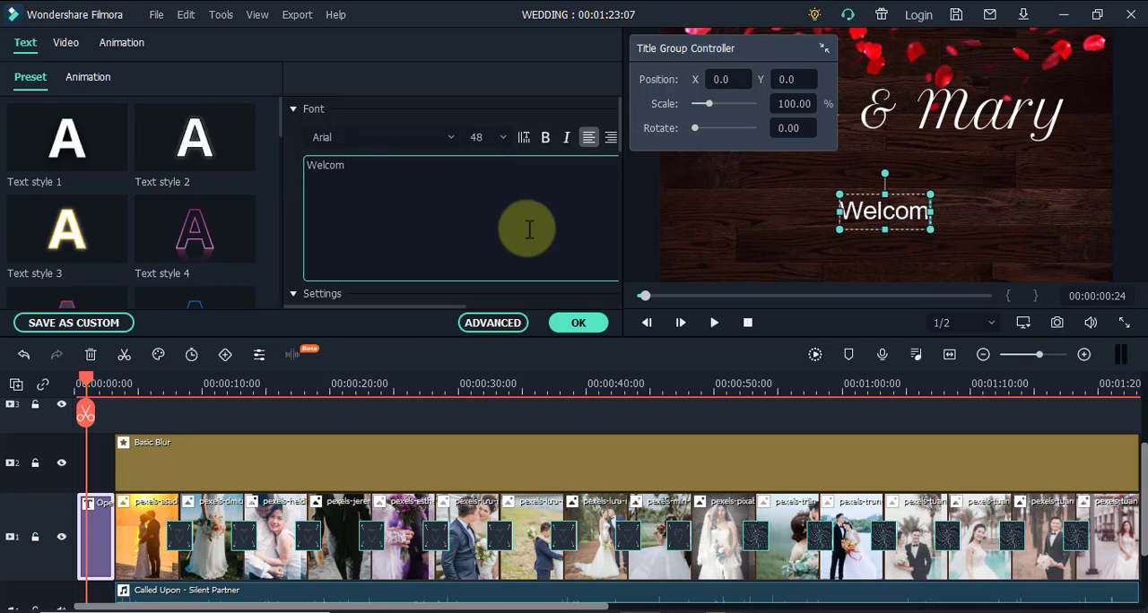
left_click(579, 322)
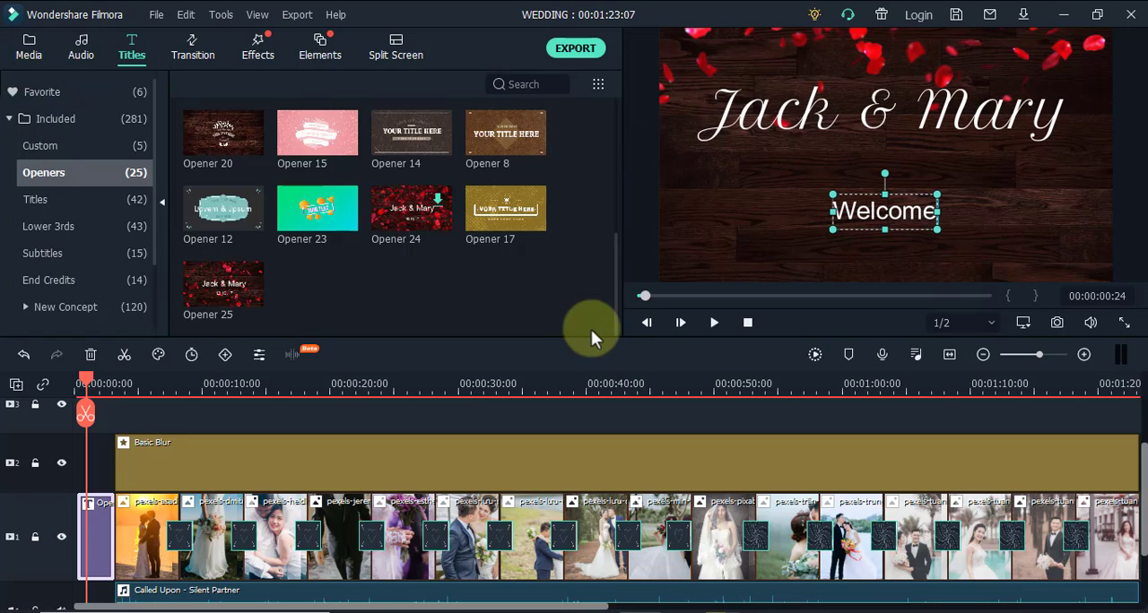
Enlarge the "Welcome" text box toward its upper left and set the text's font size to 100
left_click_drag(830, 192, 737, 162)
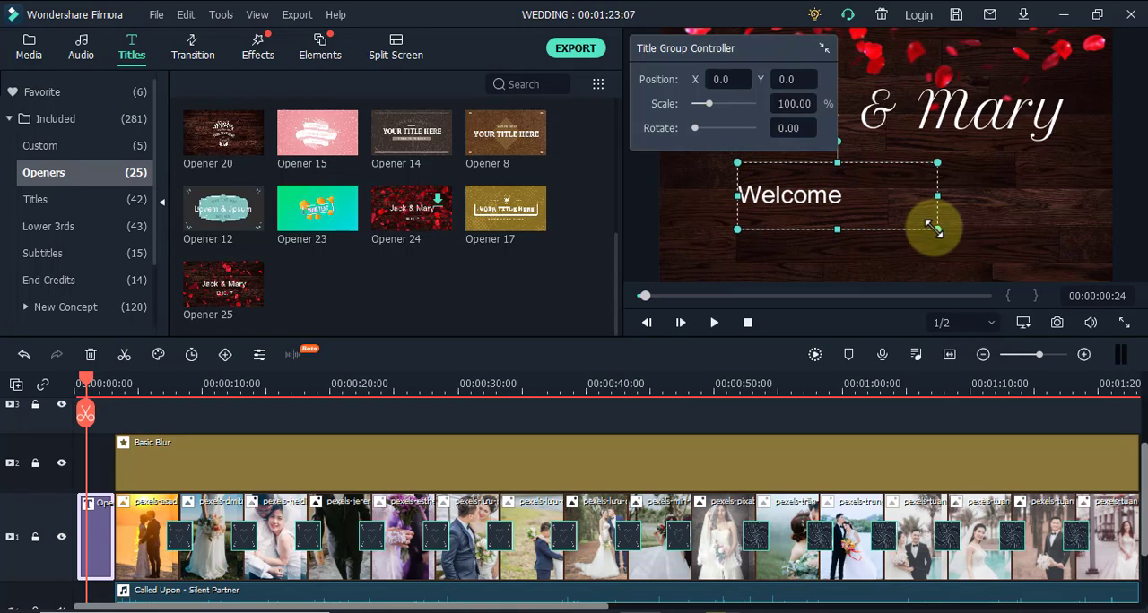
double_click(769, 197)
left_click_drag(367, 167, 294, 161)
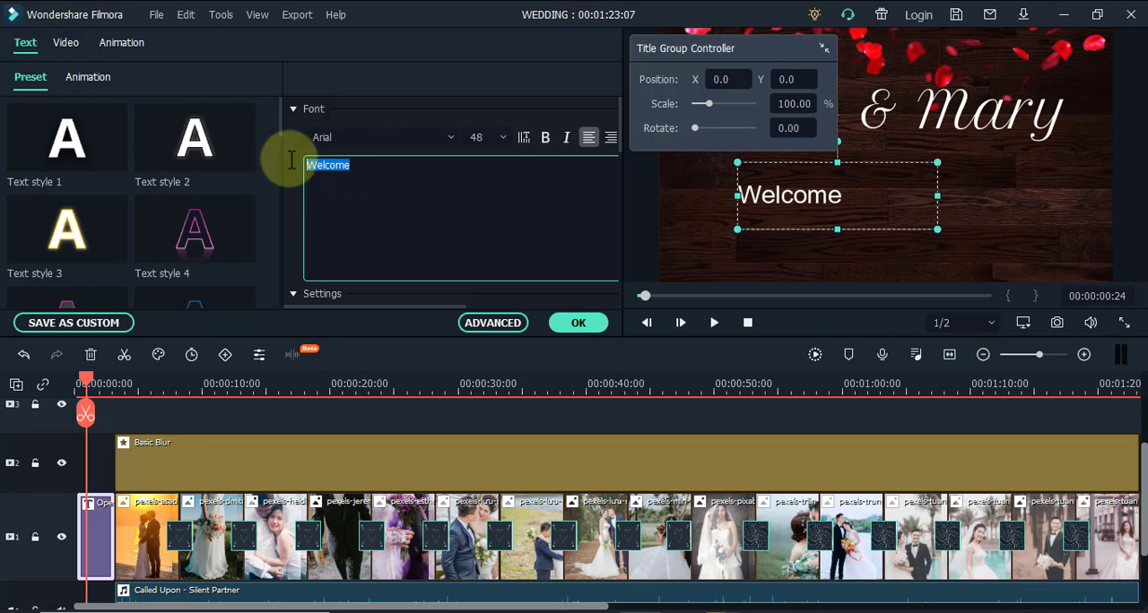
left_click(502, 136)
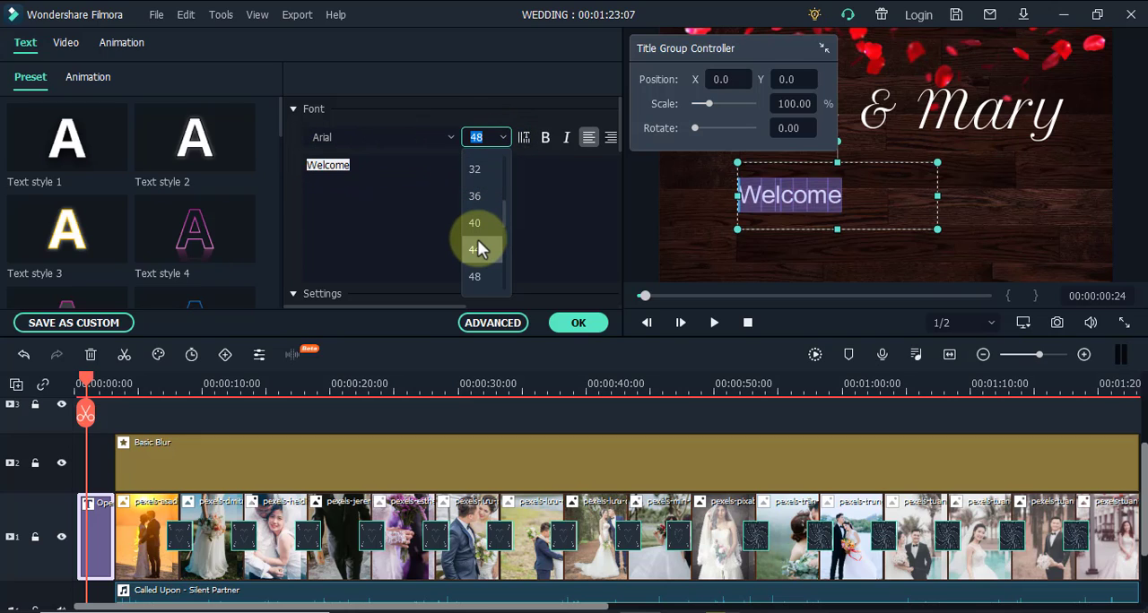
left_click(475, 276)
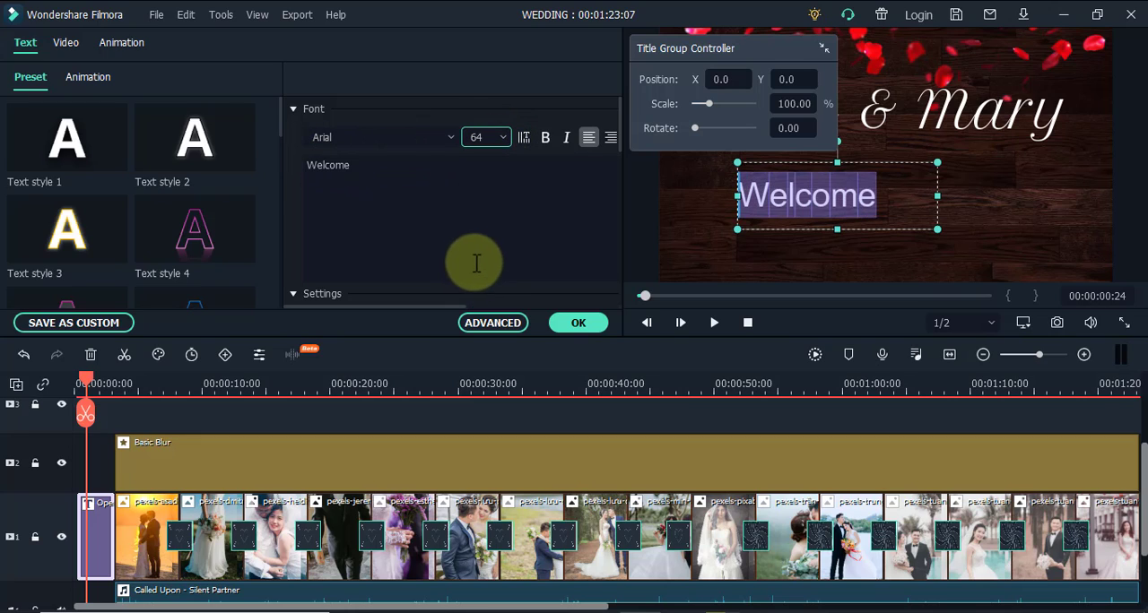
left_click(502, 136)
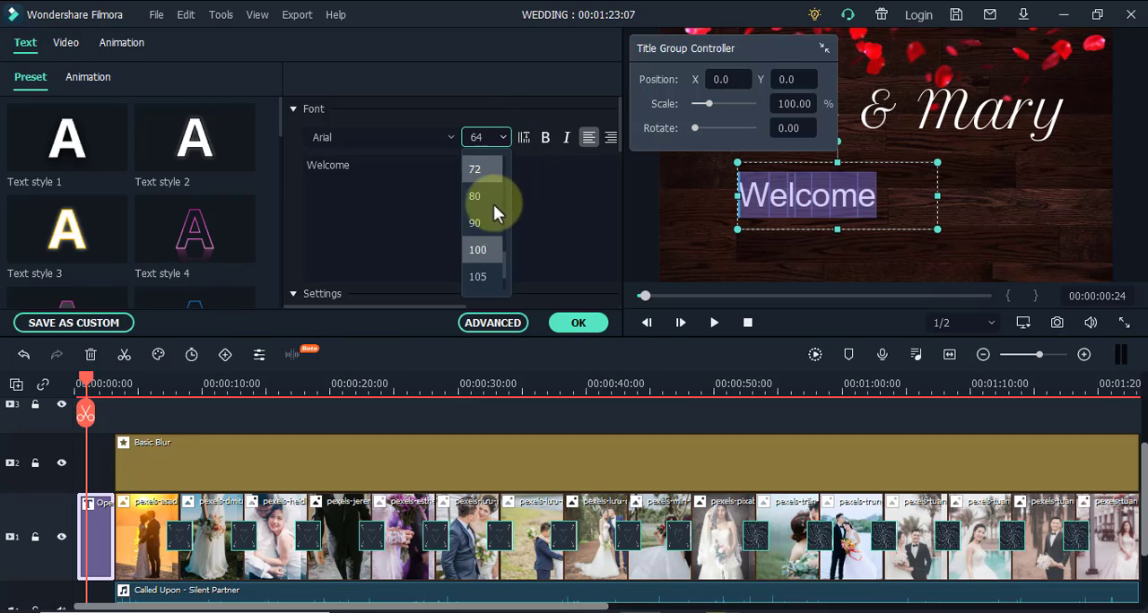
left_click(487, 259)
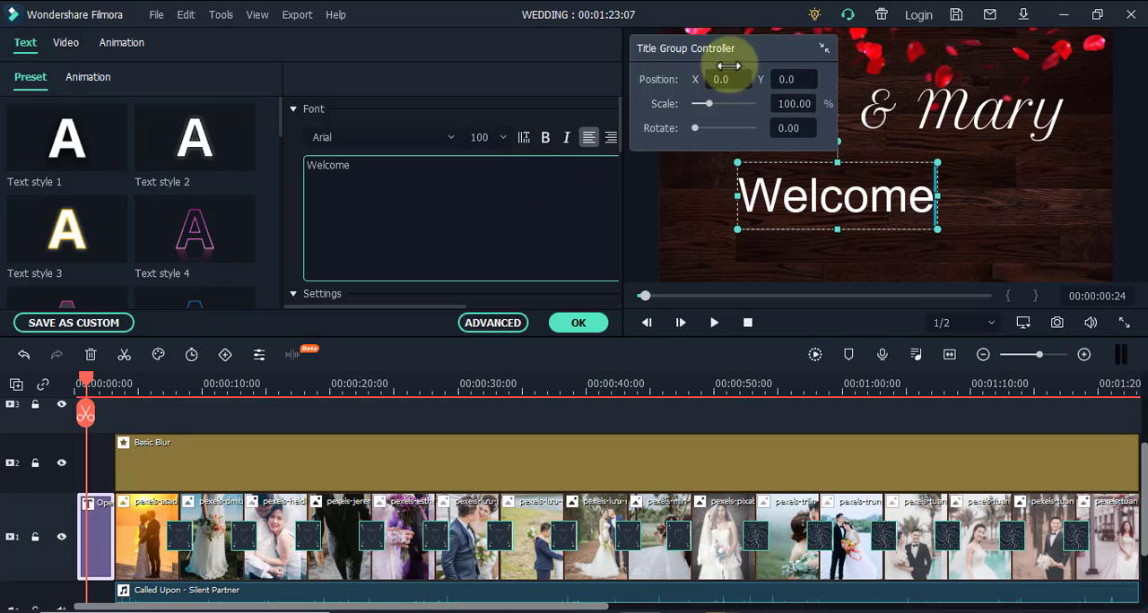
Move the Title Group Controller off the preview, select the couple's names line, and play the opening title
left_click_drag(782, 52, 527, 43)
left_click(789, 112)
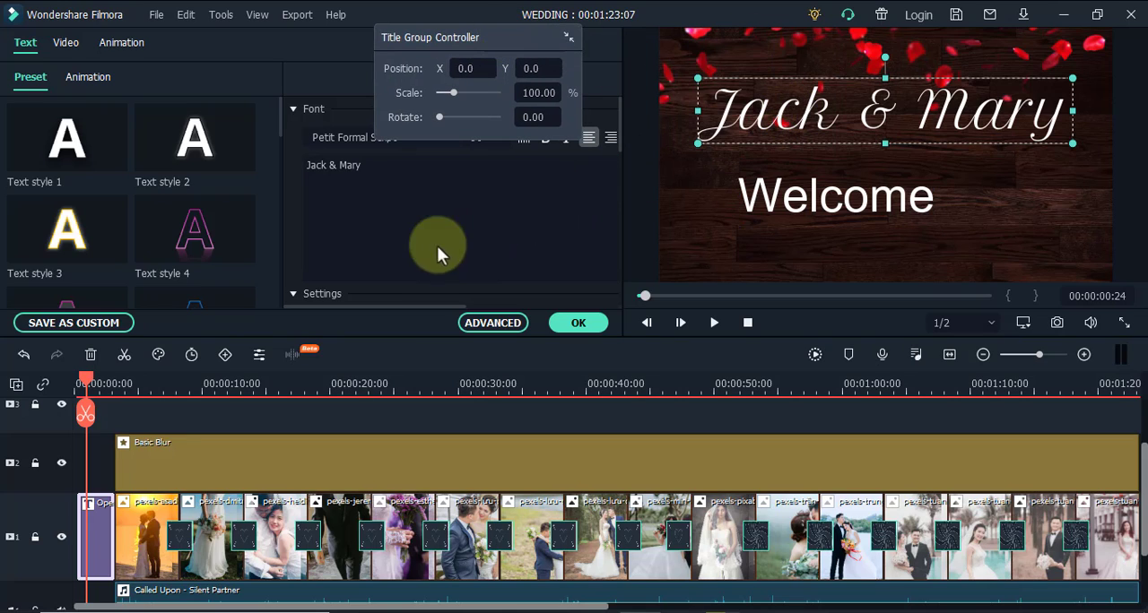
key("space")
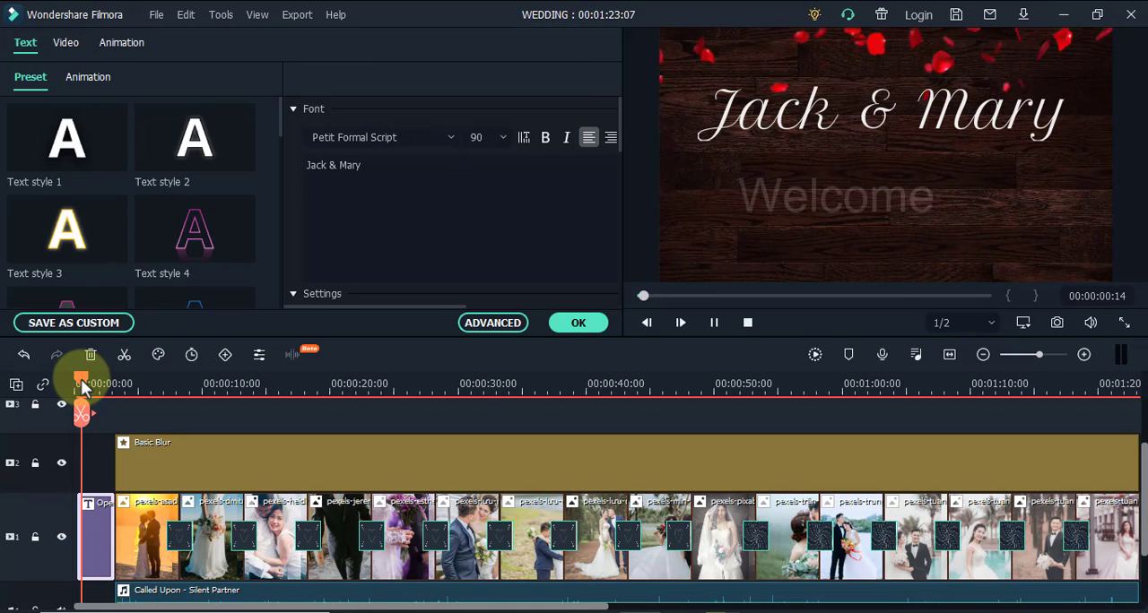
key("space")
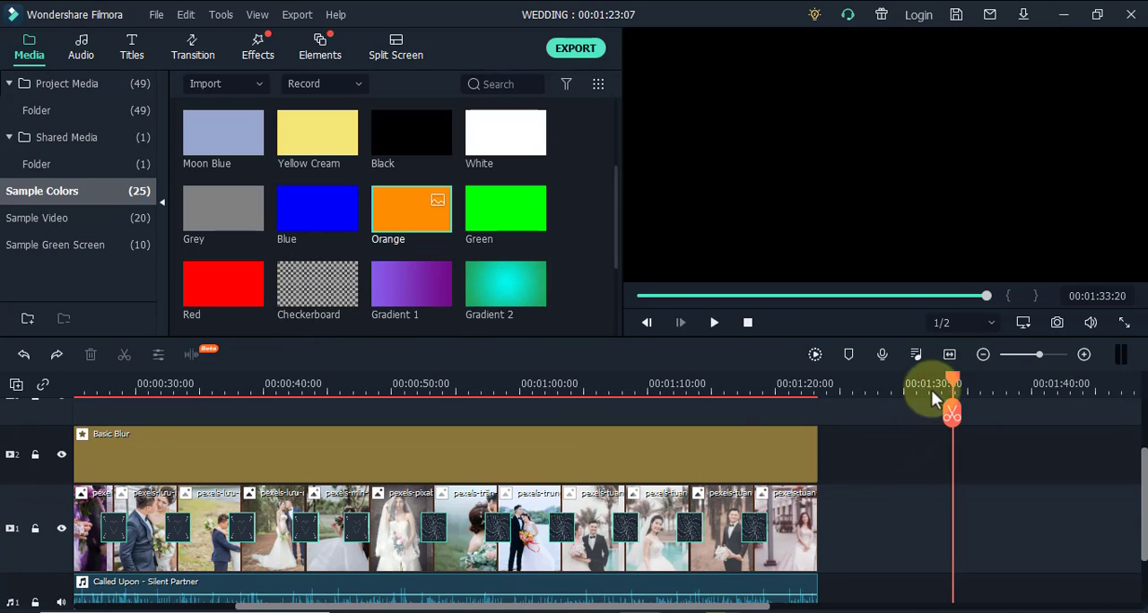
Add the Opener 25 title to track 1 directly after the last photo
left_click(778, 399)
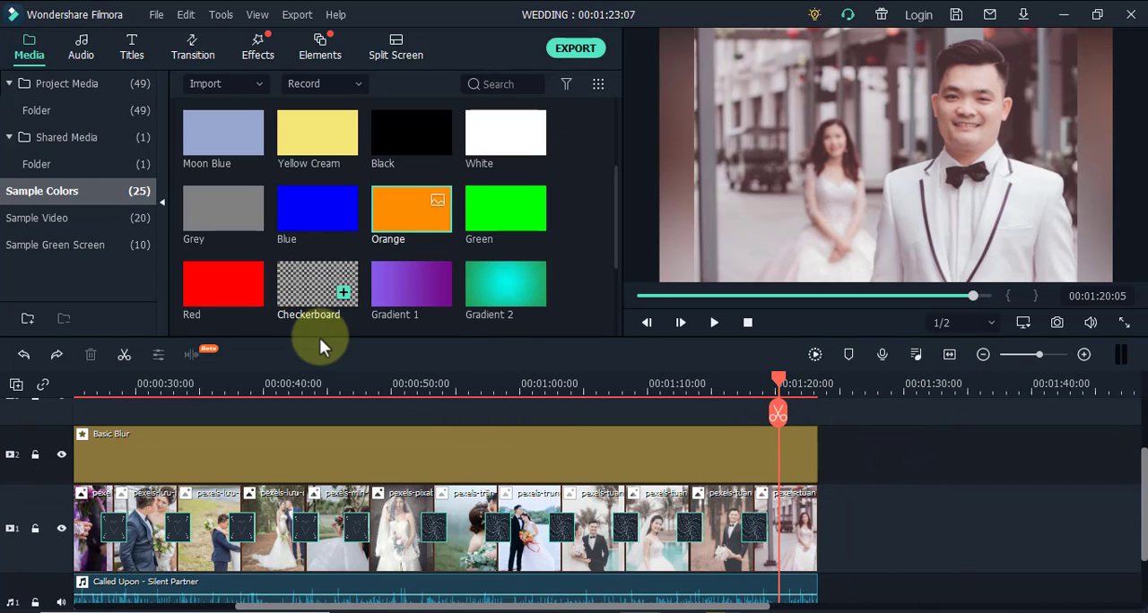
left_click(128, 55)
scroll(98, 206, "up", 2)
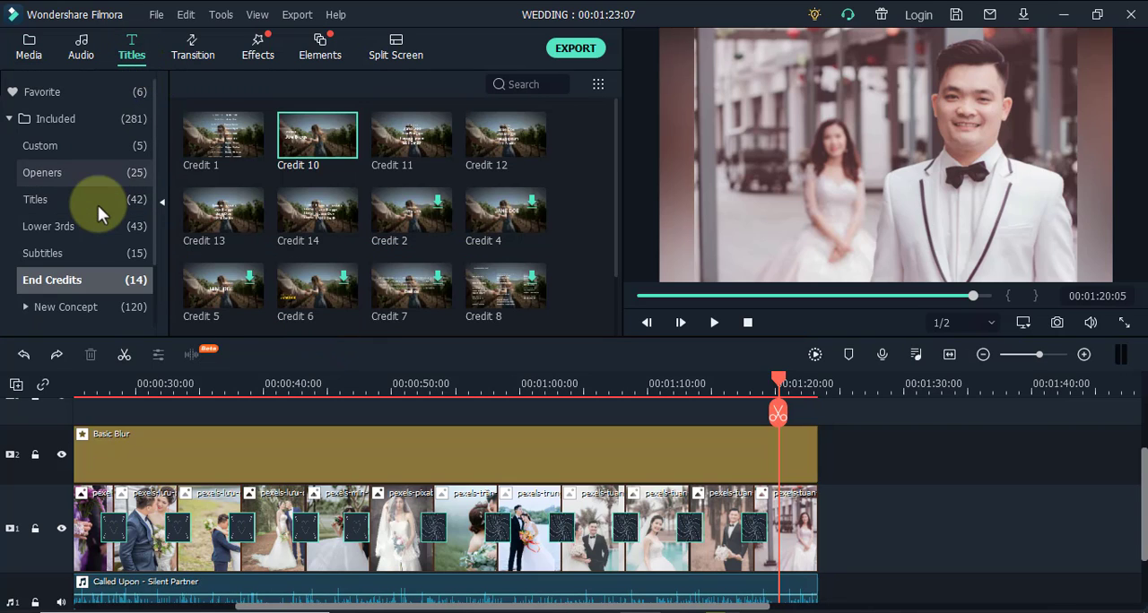
left_click(64, 176)
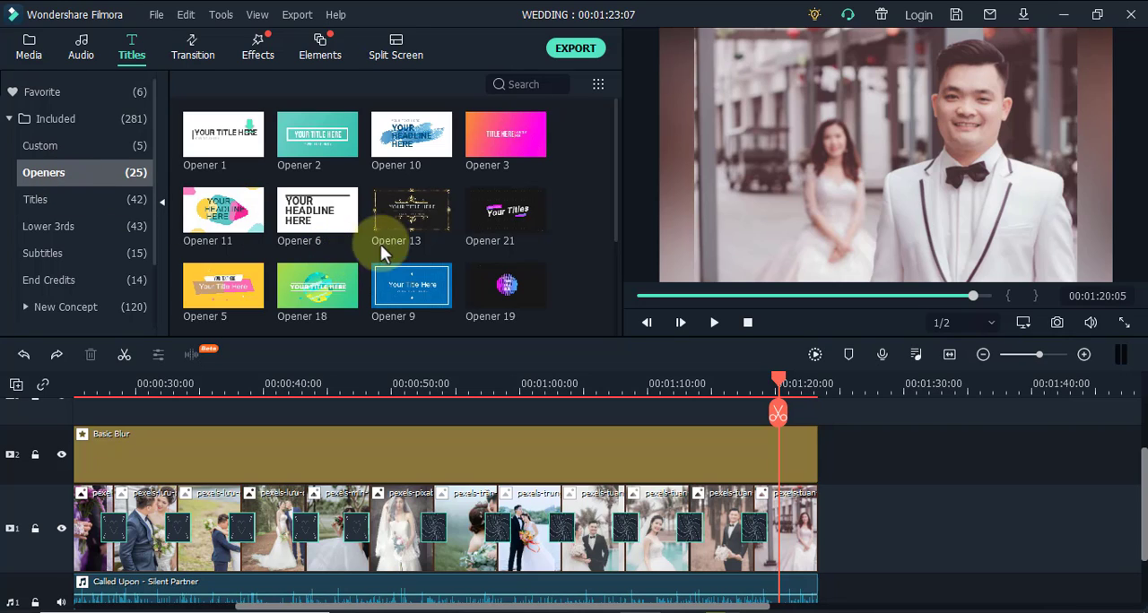
scroll(461, 224, "down", 4)
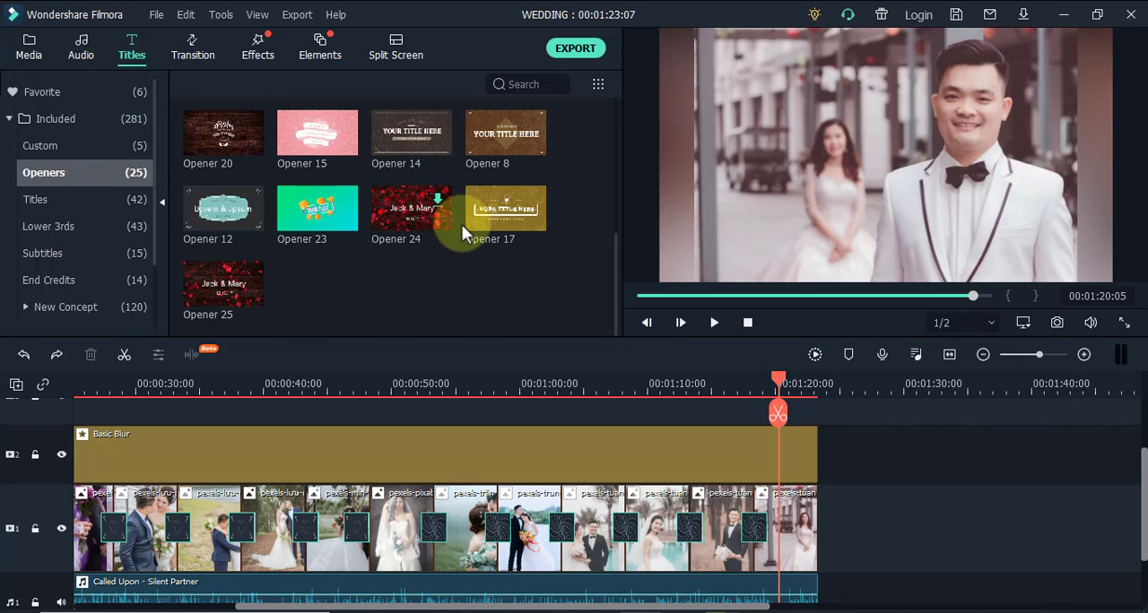
mouse_move(217, 284)
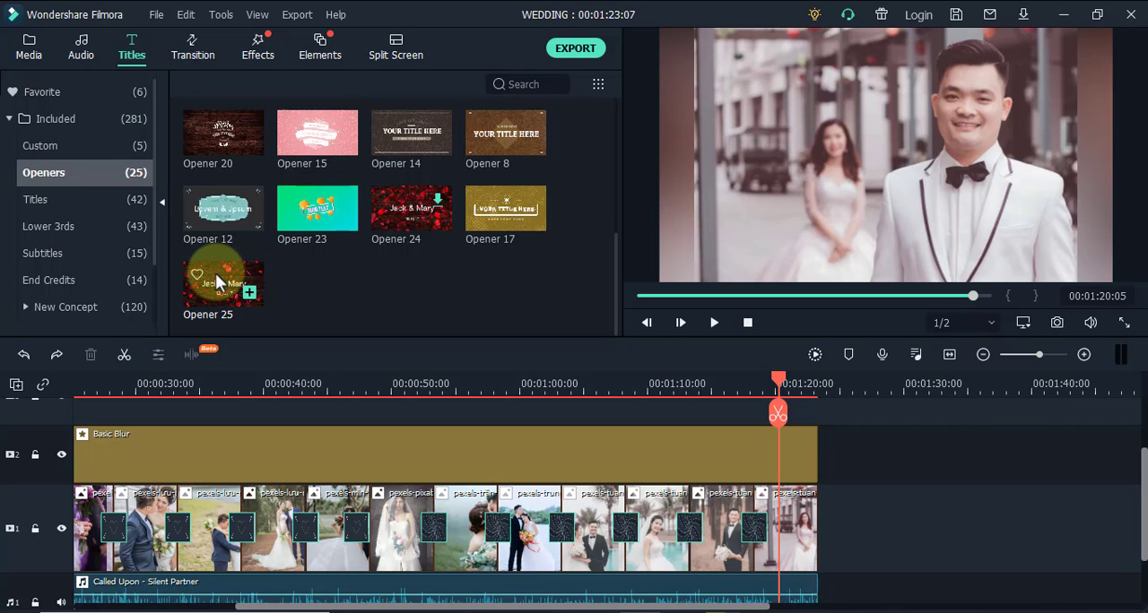
left_click_drag(217, 283, 821, 547)
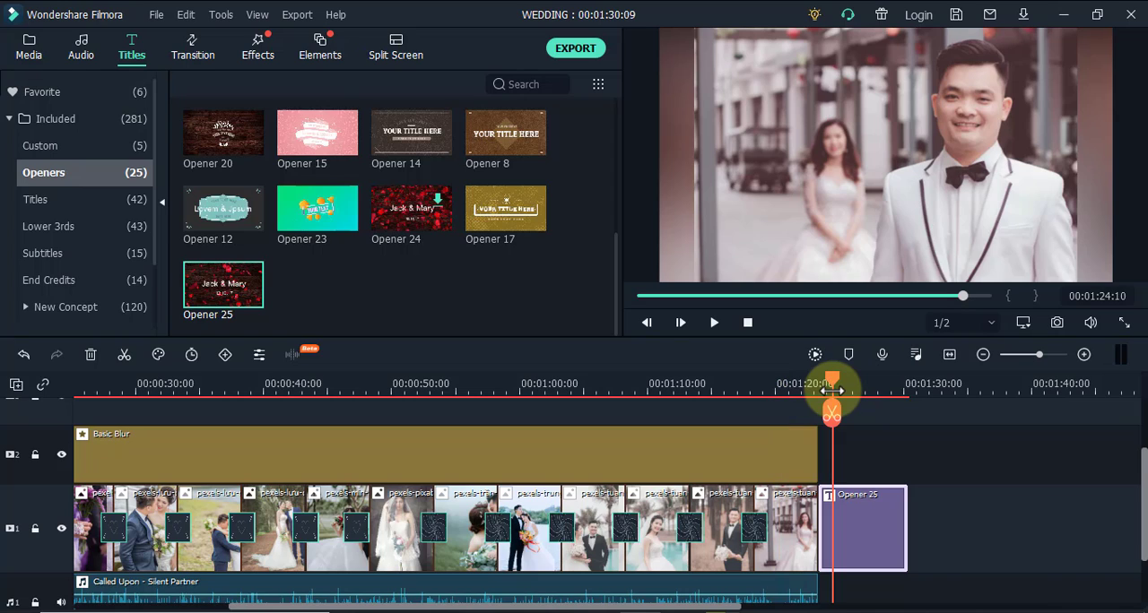
Replace the date line in the closing Opener 25 title with the text "Thanks for Watching"
left_click(832, 401)
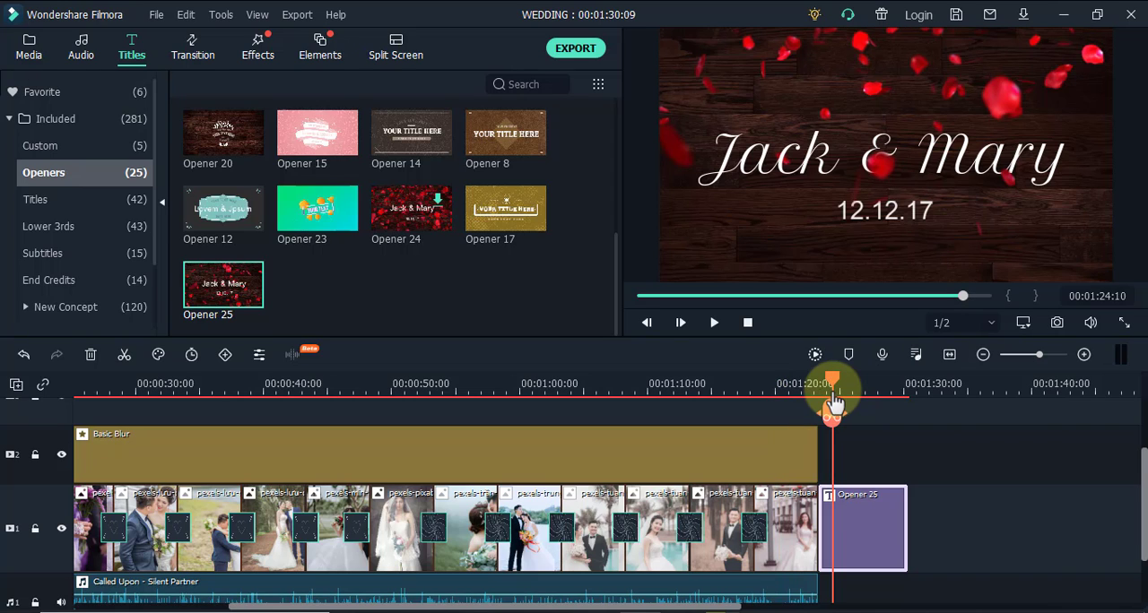
left_click(874, 209)
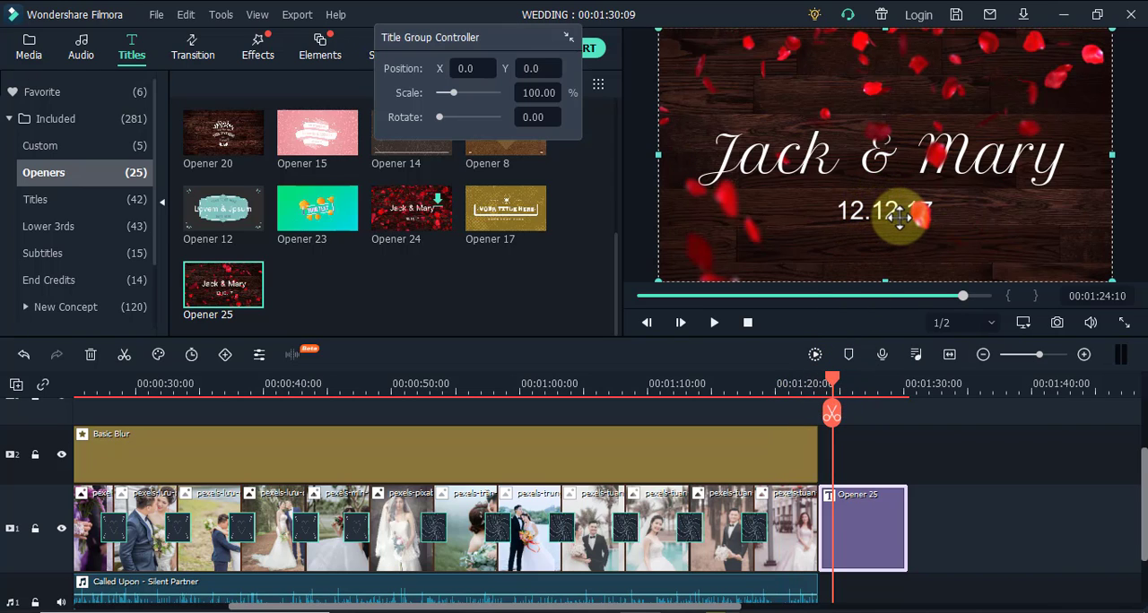
double_click(892, 220)
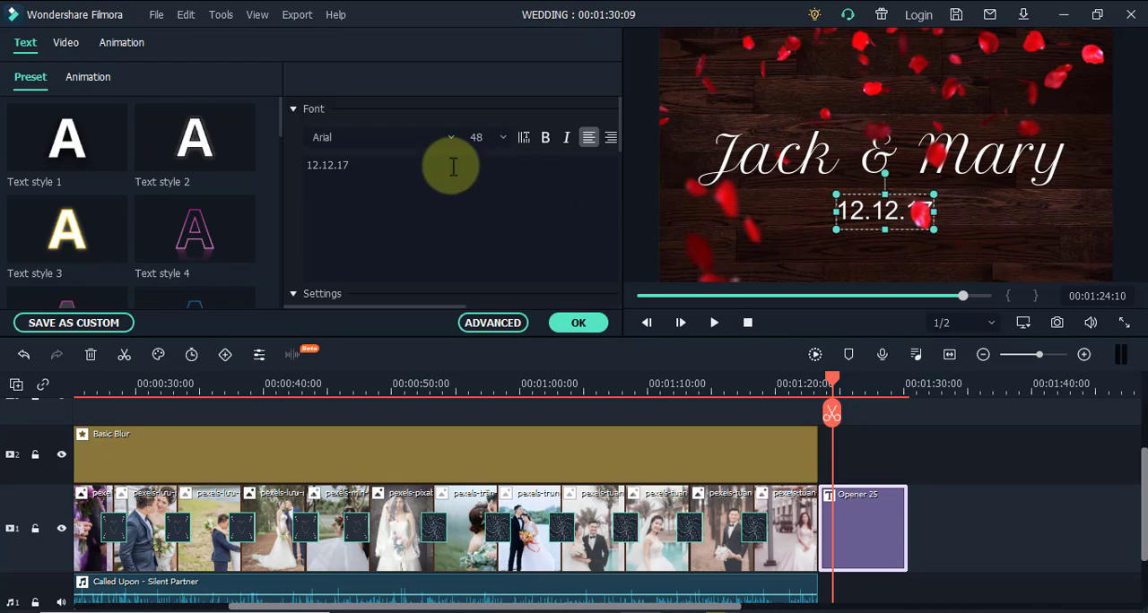
left_click_drag(350, 170, 332, 166)
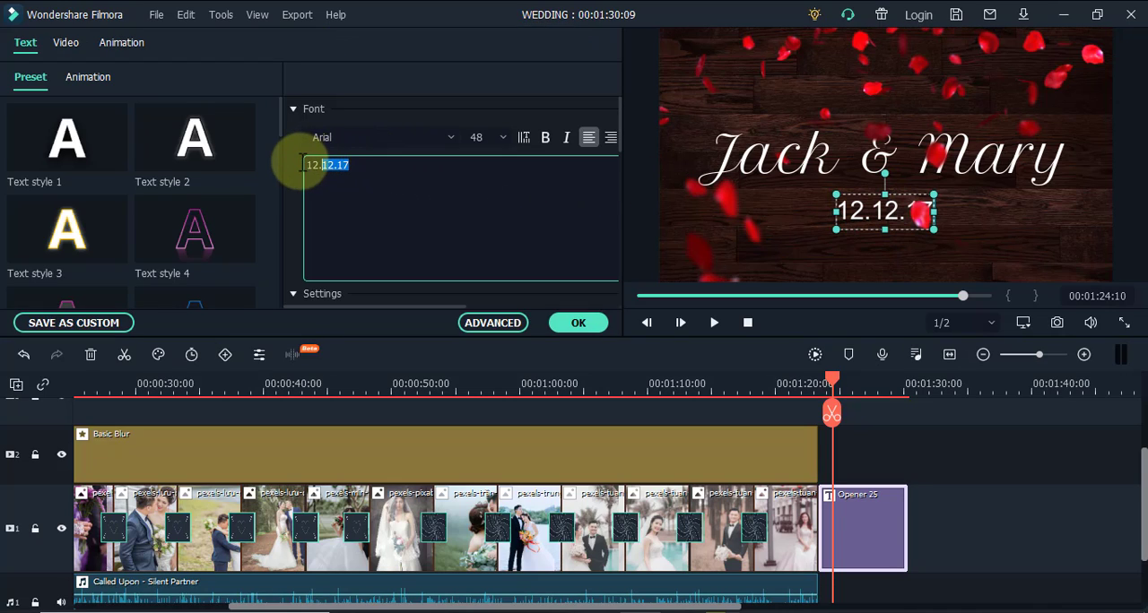
type("Thanks for")
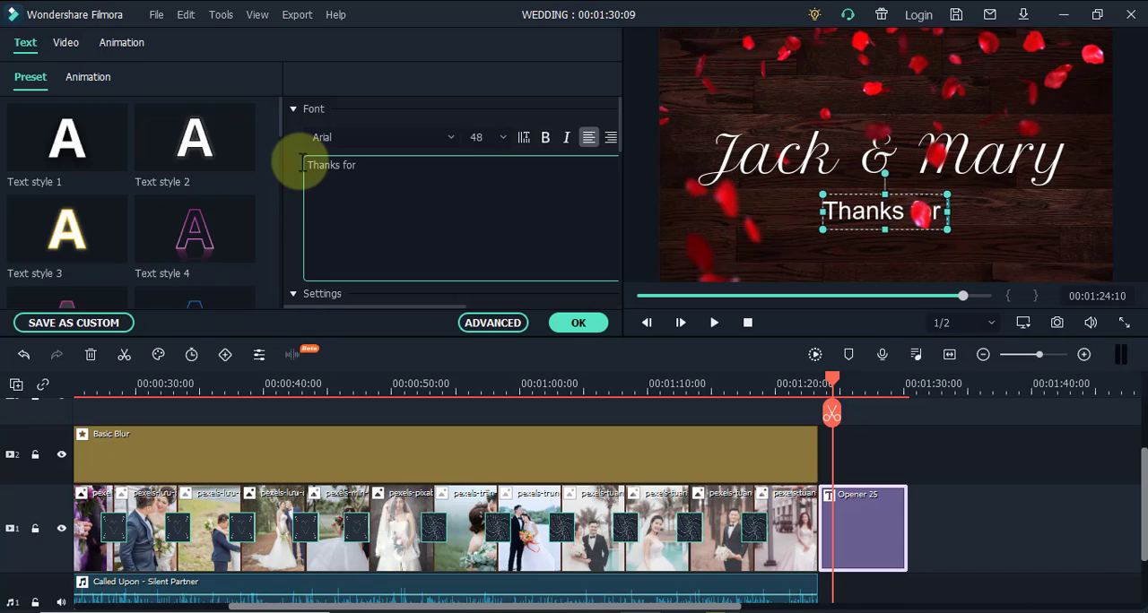
type(" Watch")
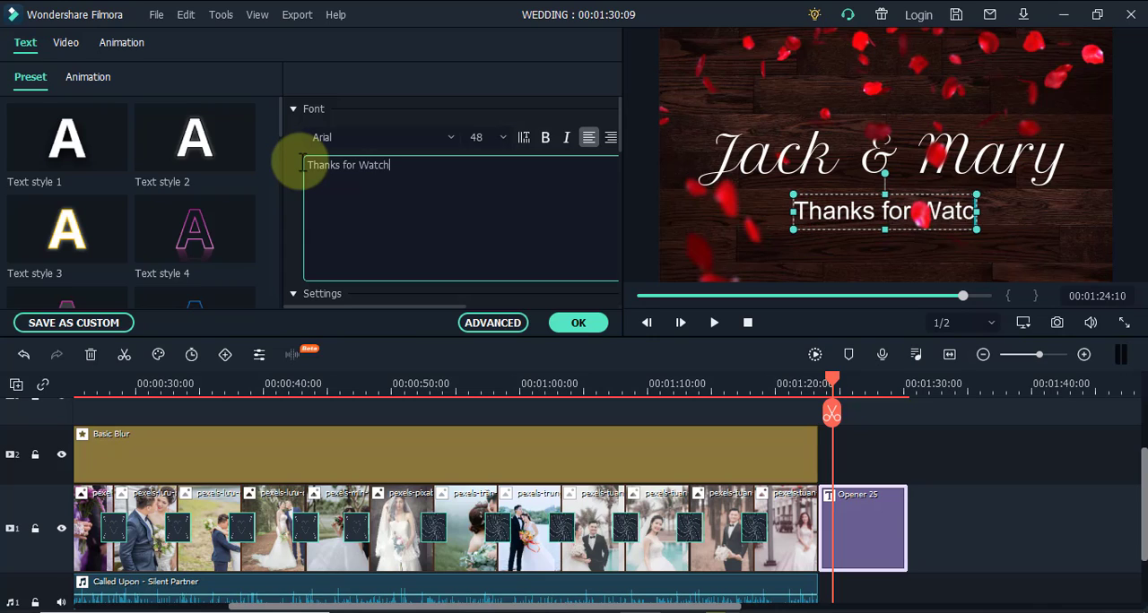
type("ing")
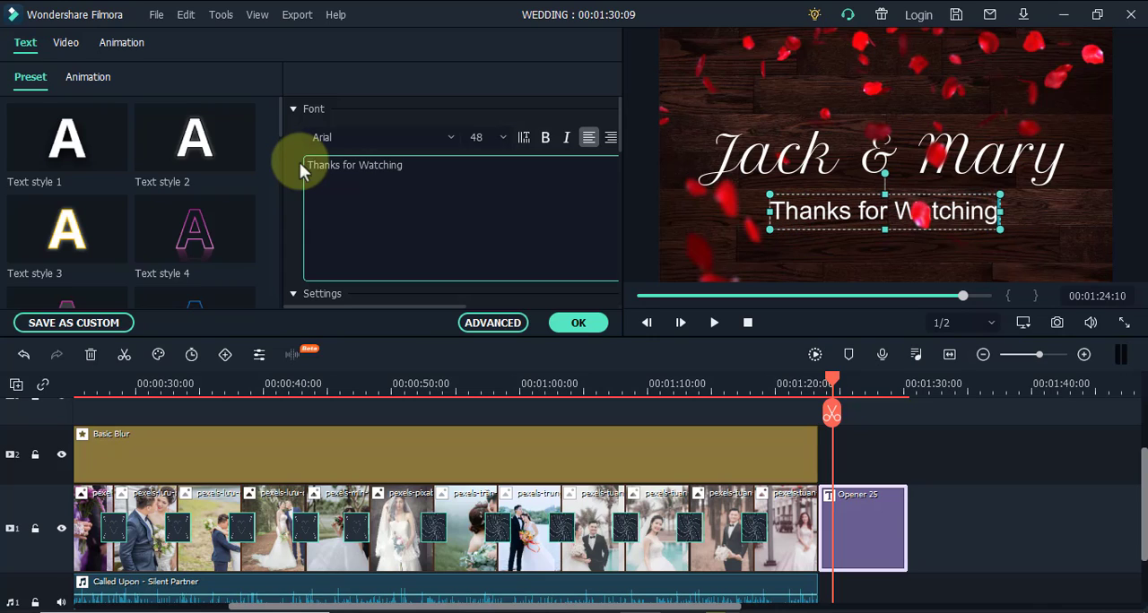
Confirm the closing title's text and shorten the closing Opener 25 clip so the project ends at 00:01:27:15
left_click(584, 326)
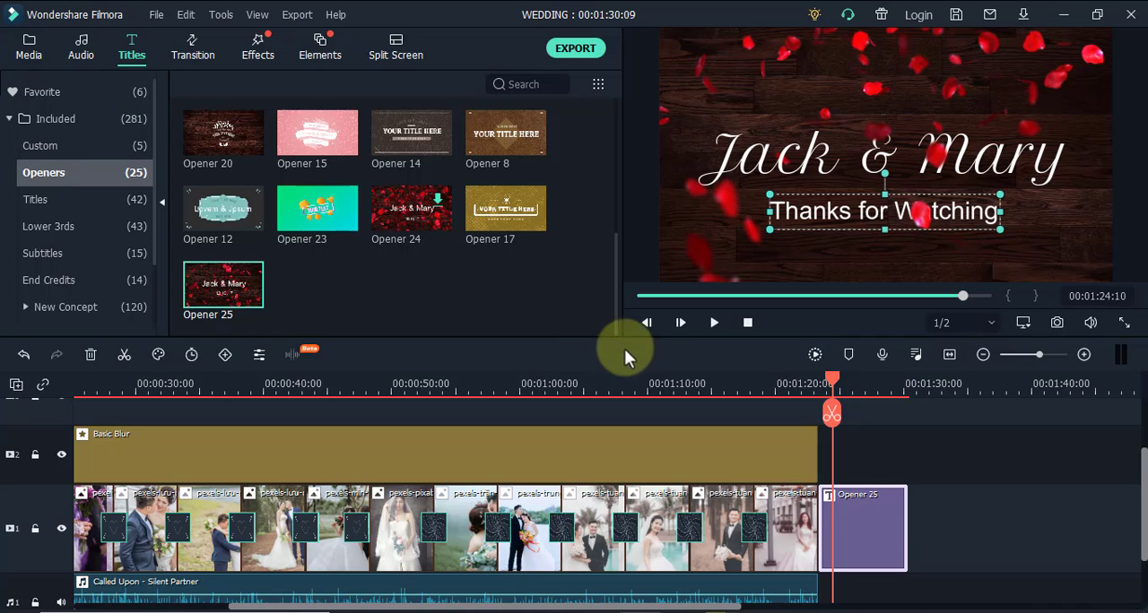
left_click_drag(904, 522, 871, 525)
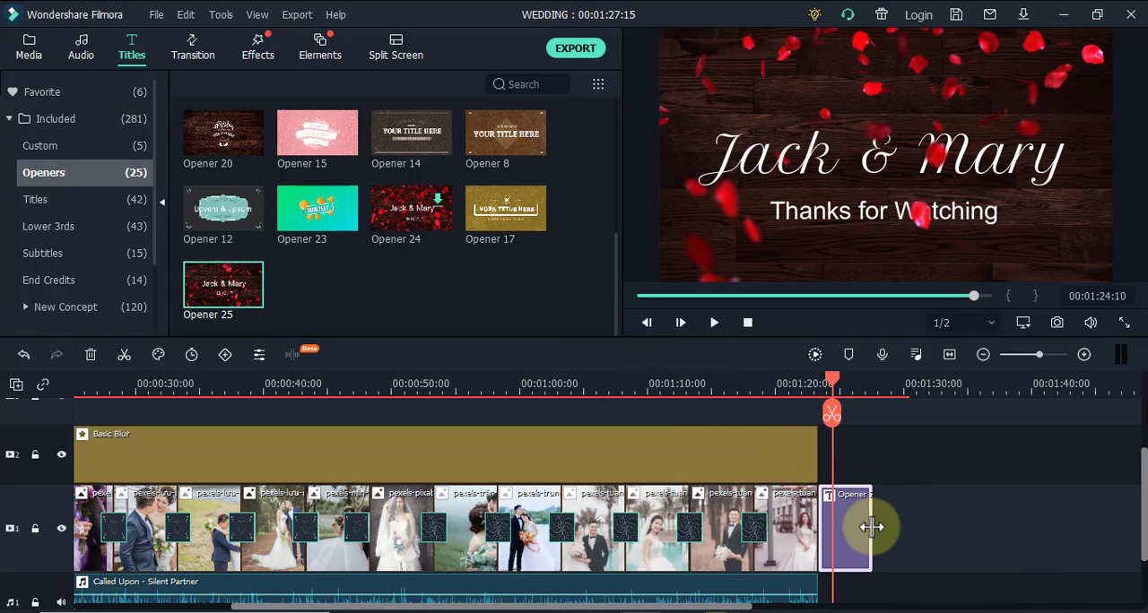
Extend the background music to the end of the closing title and add a fade-out starting at 00:01:22:16
scroll(798, 578, "down", 1)
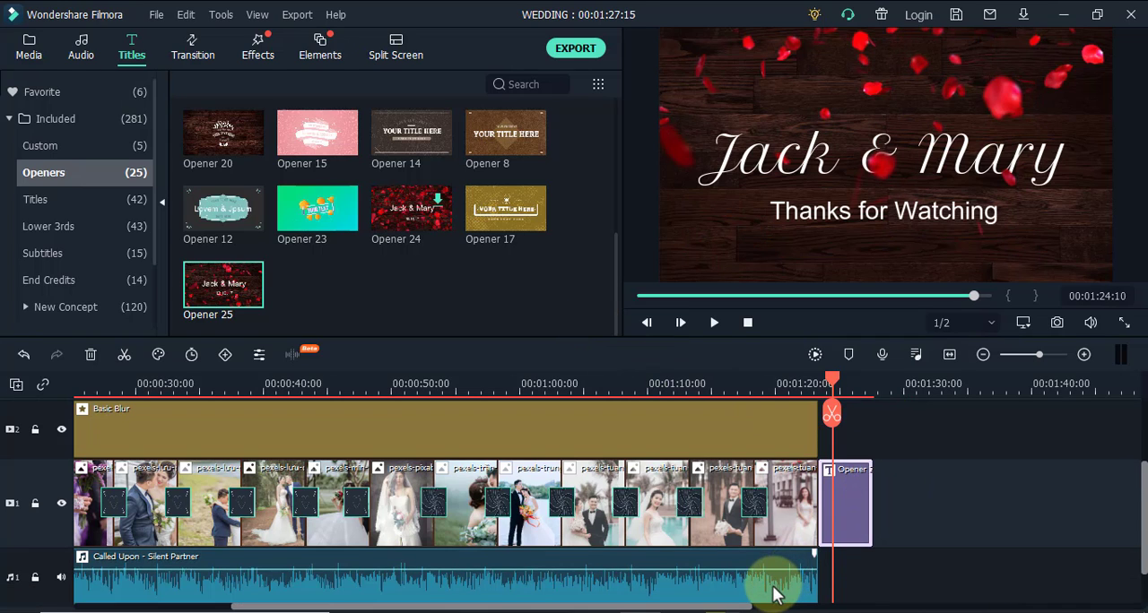
left_click(777, 594)
left_click_drag(816, 587, 868, 580)
scroll(867, 581, "down", 2)
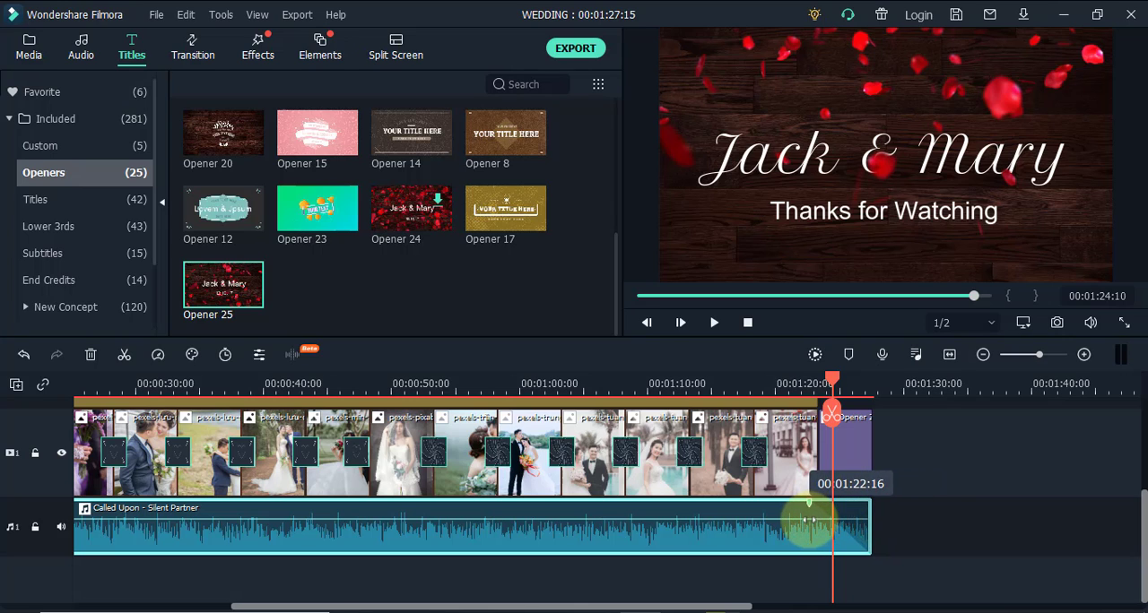
Return the playhead to the beginning of the timeline at 00:00:00:00
left_click_drag(825, 380, 182, 428)
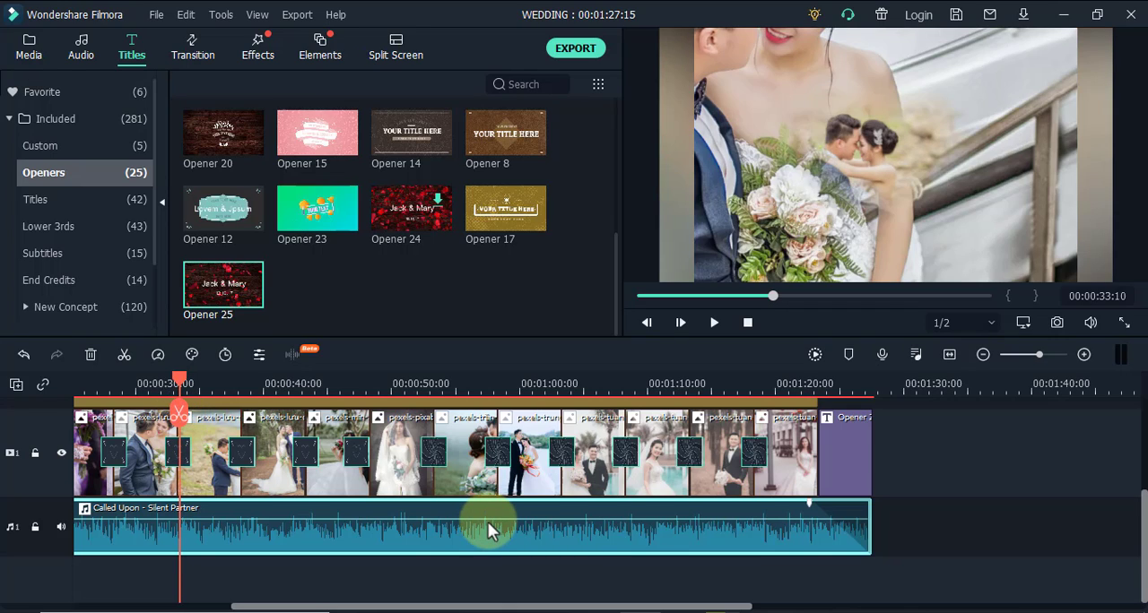
mouse_move(458, 523)
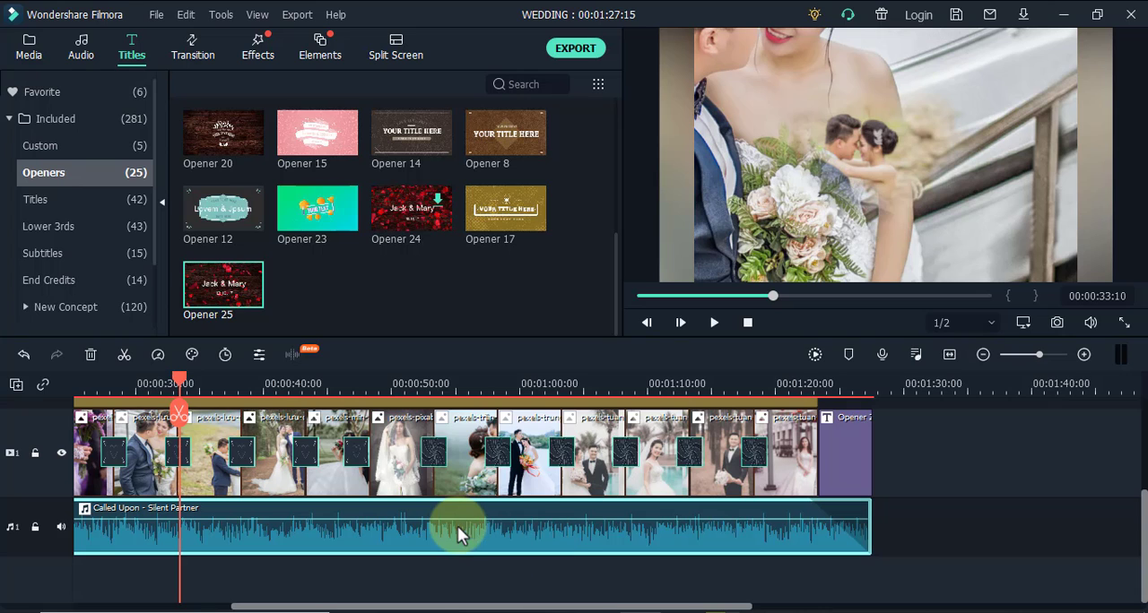
left_click_drag(176, 375, 125, 384)
left_click_drag(63, 408, 52, 397)
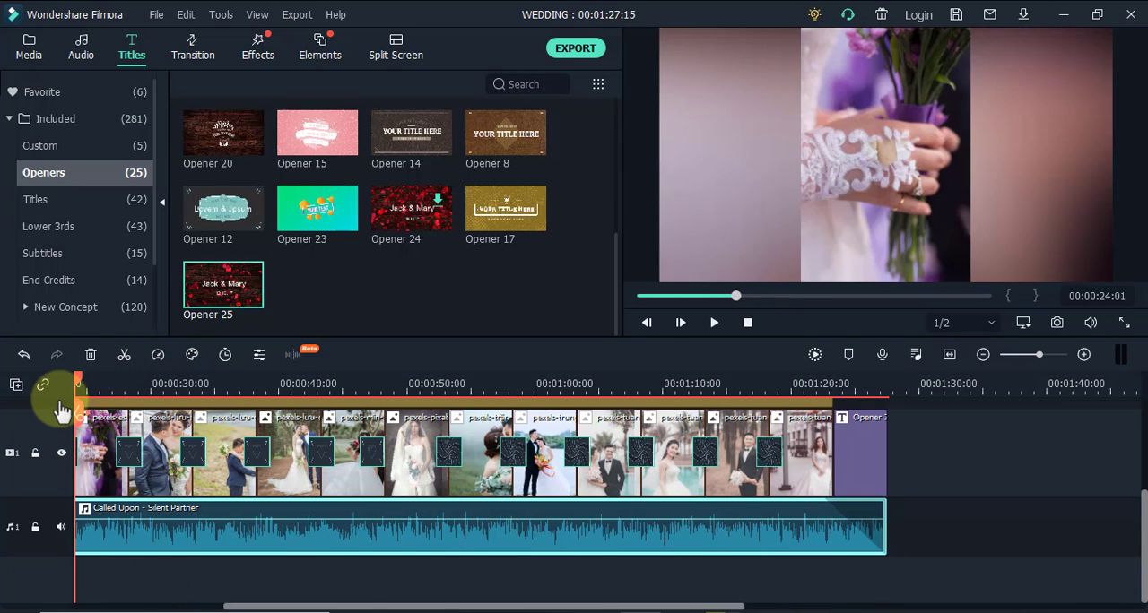
left_click_drag(417, 610, 171, 597)
left_click_drag(372, 399, 86, 412)
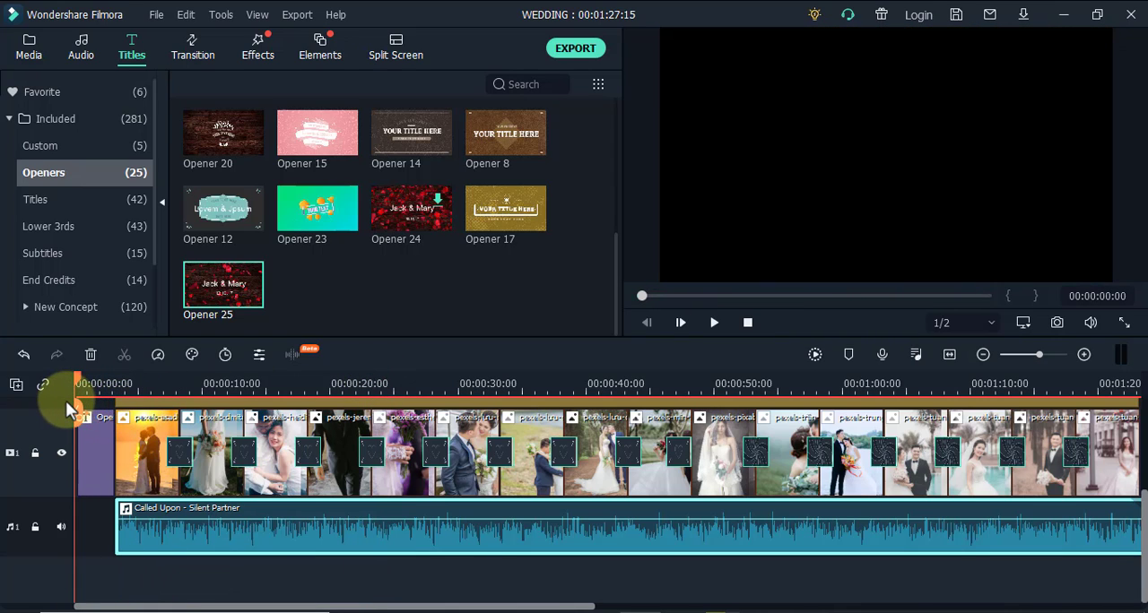
Shift the background music to start with the opening title and extend its end to match the closing title's end
left_click(246, 544)
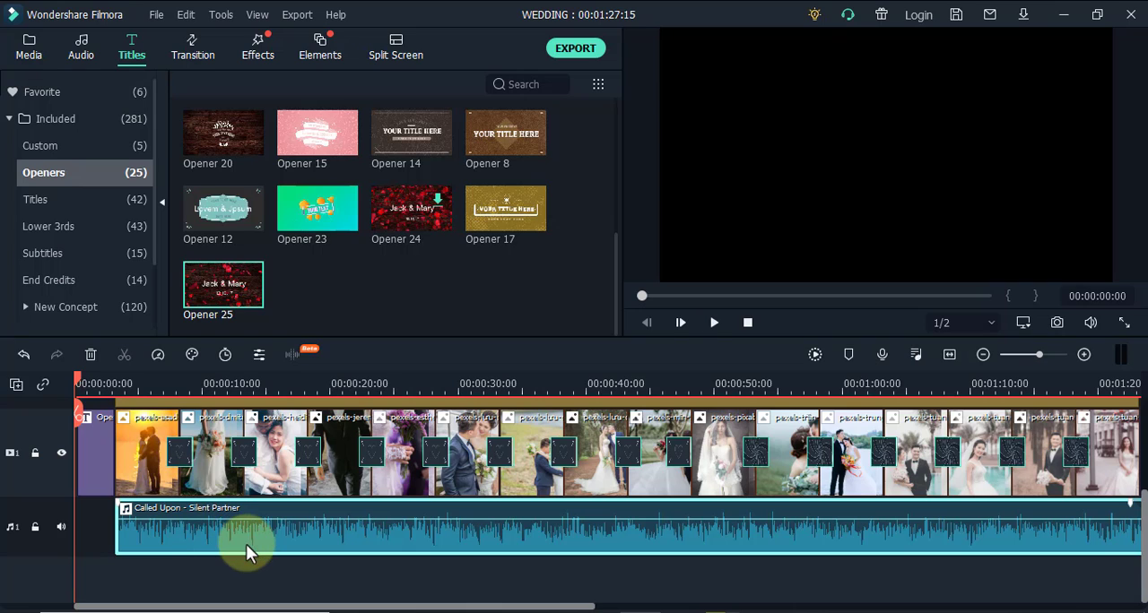
left_click_drag(113, 529, 65, 525)
left_click_drag(213, 530, 168, 525)
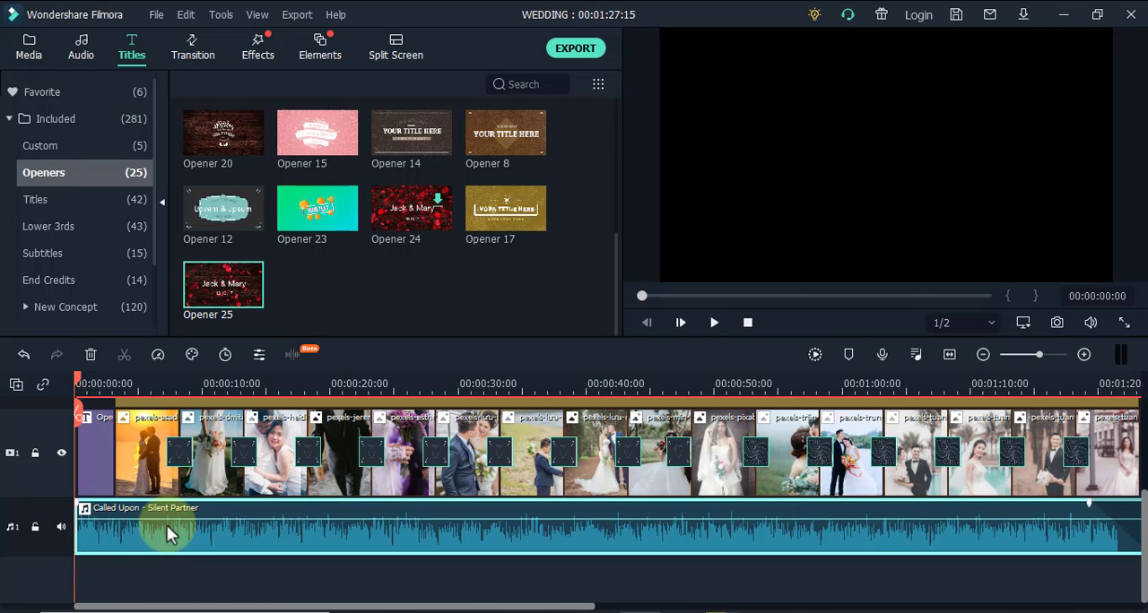
left_click_drag(558, 607, 735, 601)
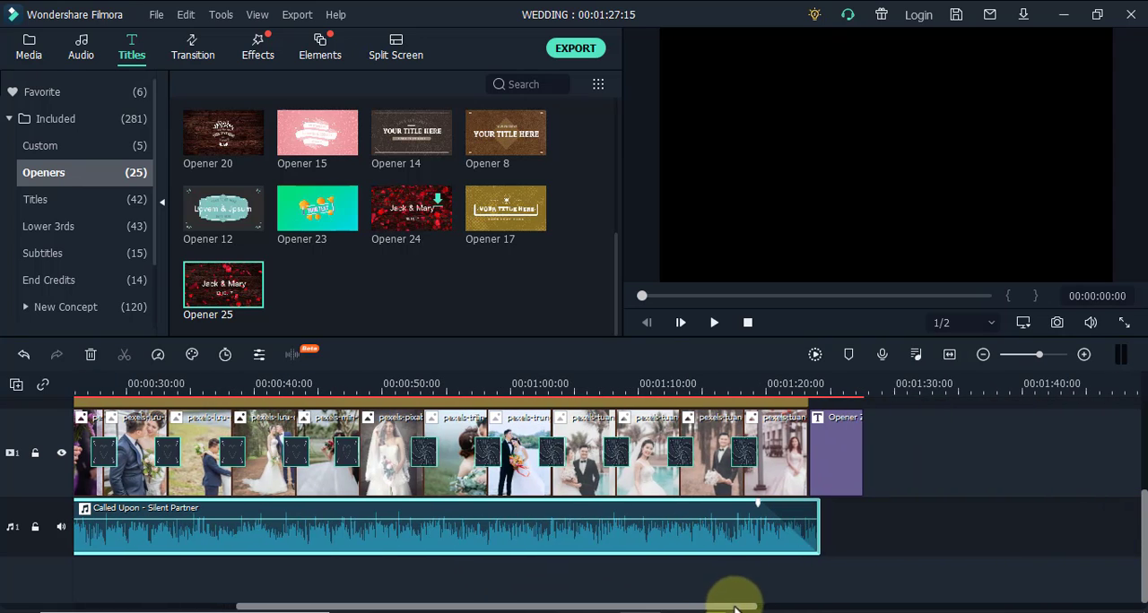
left_click_drag(809, 529, 861, 530)
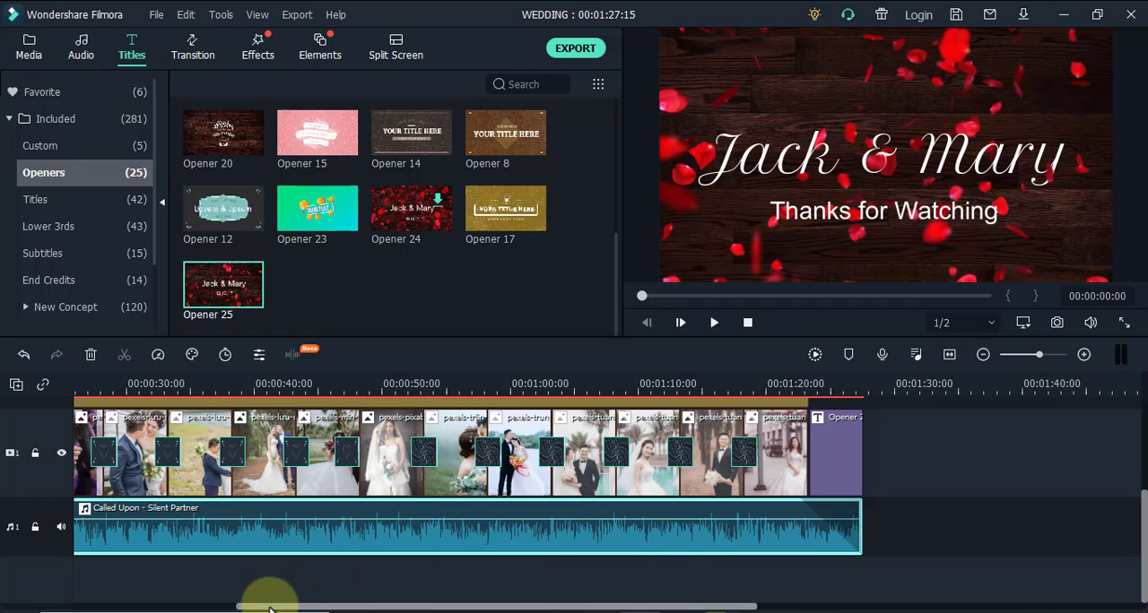
Play the slideshow from the beginning and lower the volume of the Called Upon music clip during playback
left_click_drag(264, 605, 57, 601)
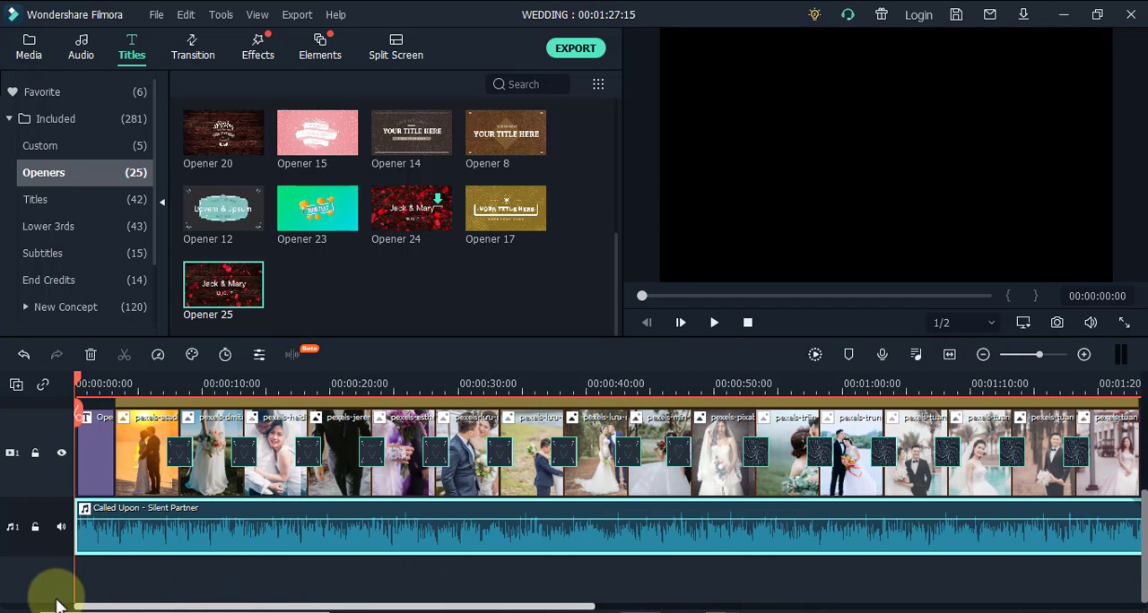
left_click(714, 324)
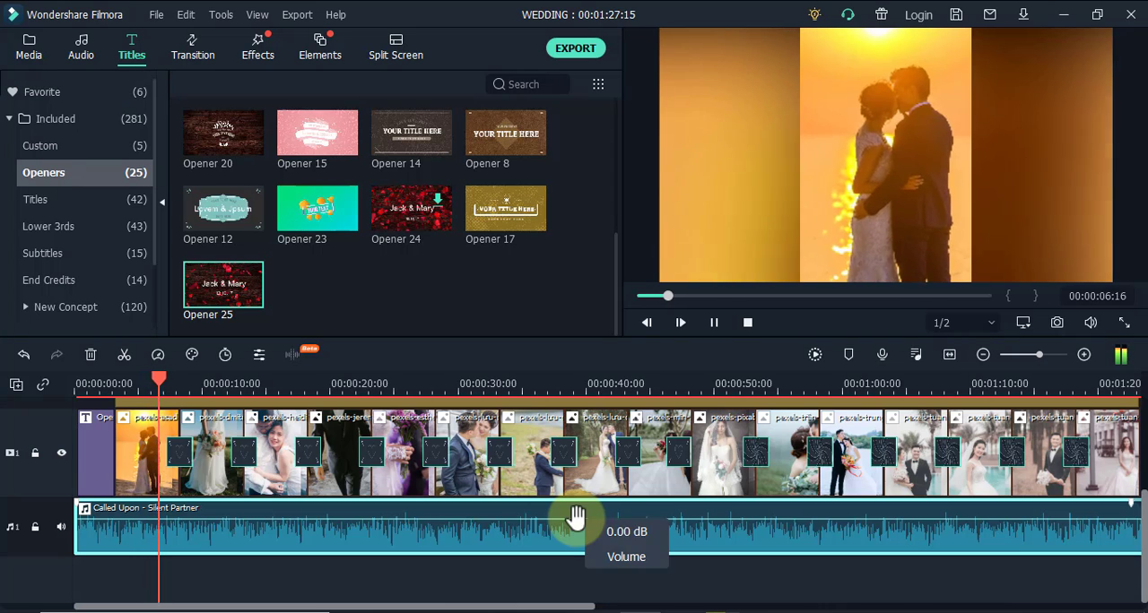
left_click_drag(575, 521, 575, 536)
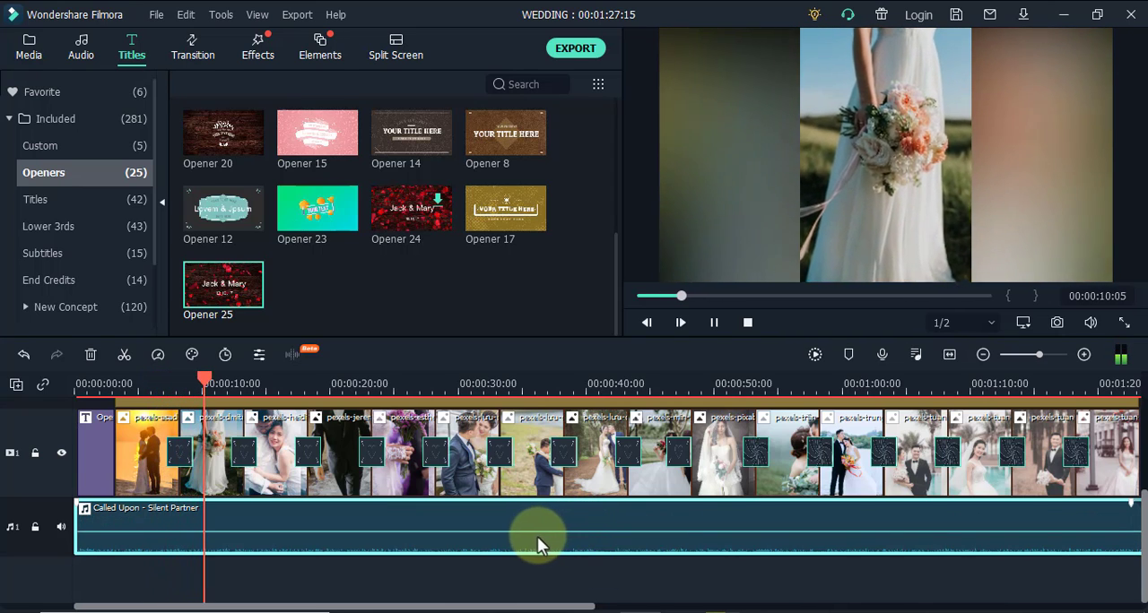
mouse_move(531, 536)
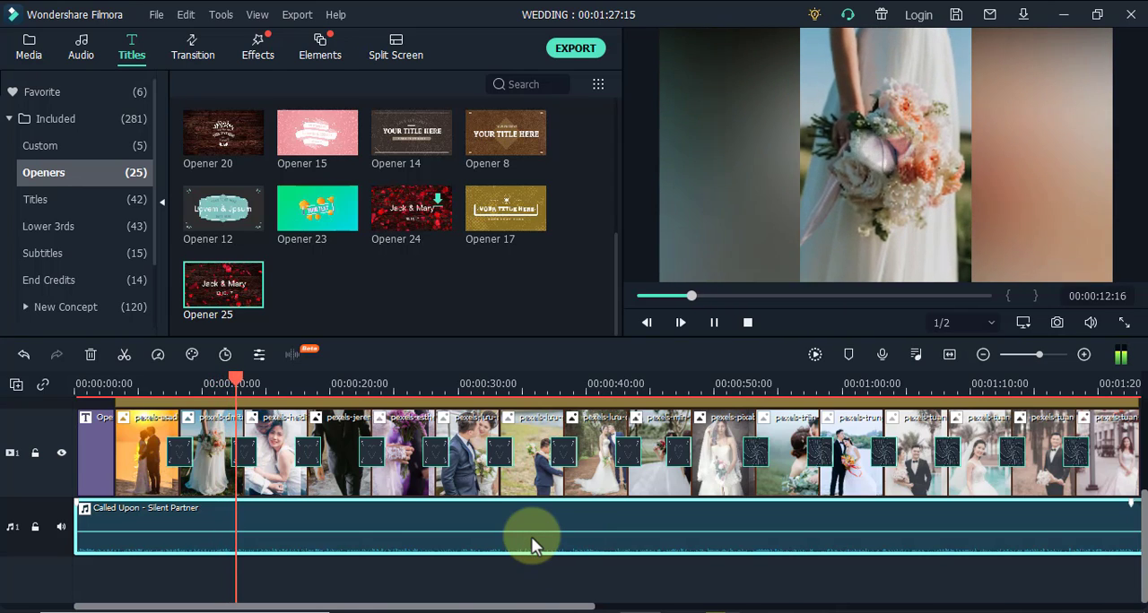
key("space")
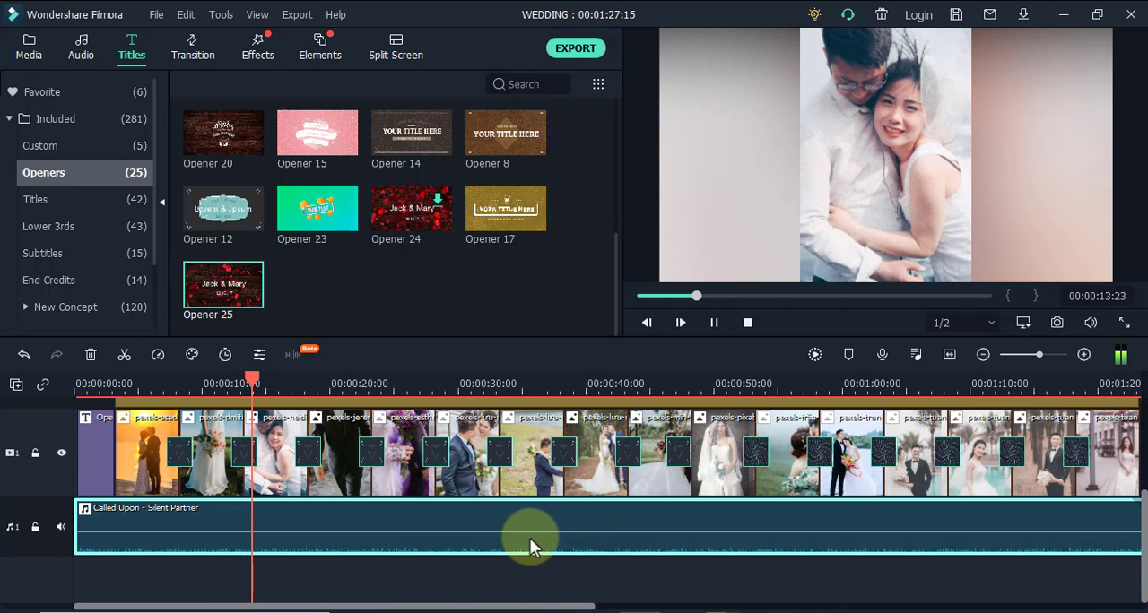